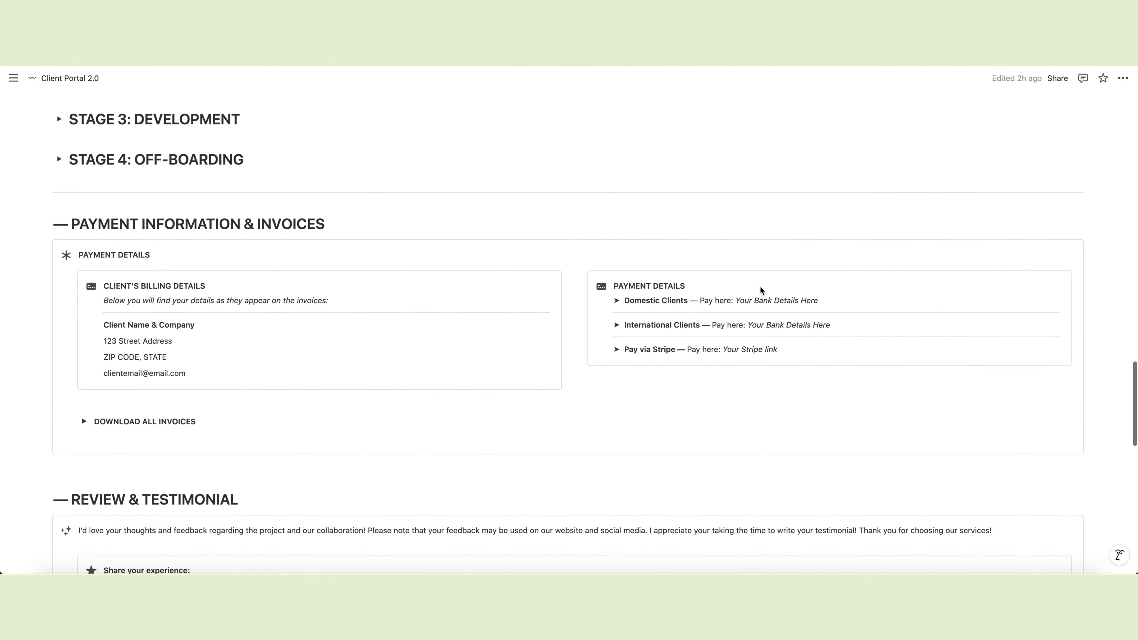
Review the portal's payment, survey and project sections, expanding and collapsing the STAGE 1: ON-BOARDING toggle along the way
scroll(760, 287, down, 6)
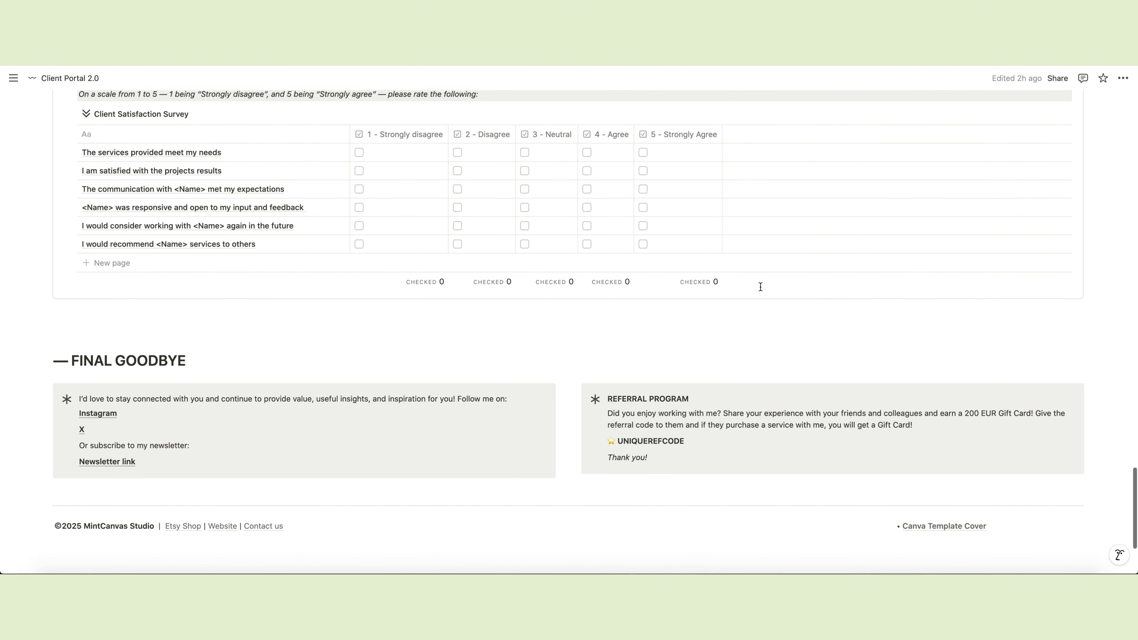
scroll(761, 287, up, 2)
scroll(760, 286, up, 10)
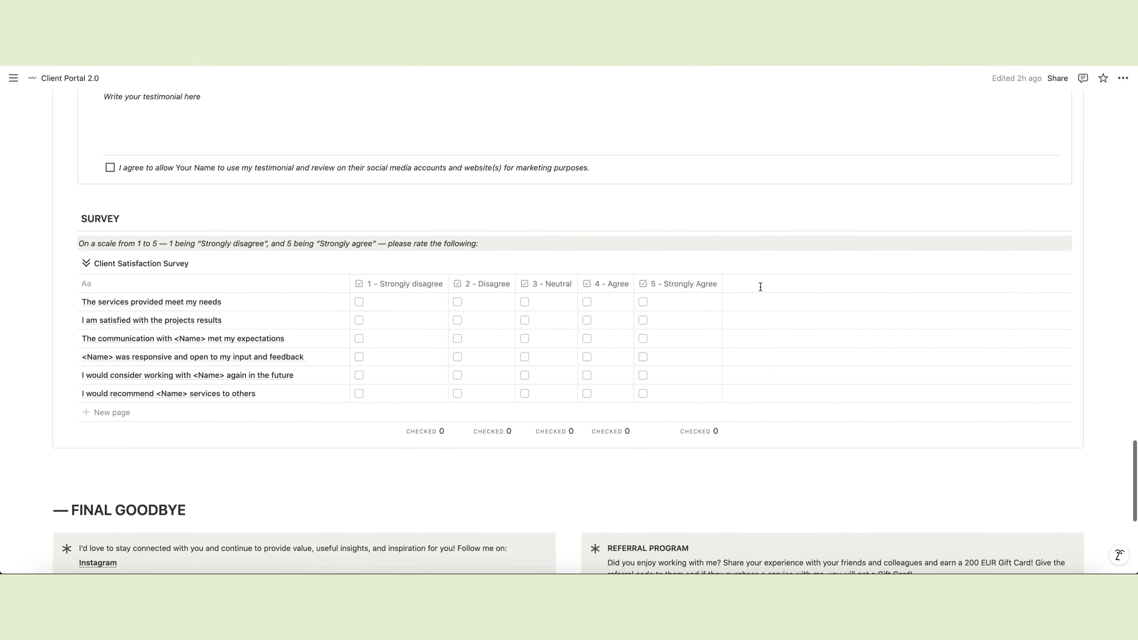
scroll(141, 308, up, 8)
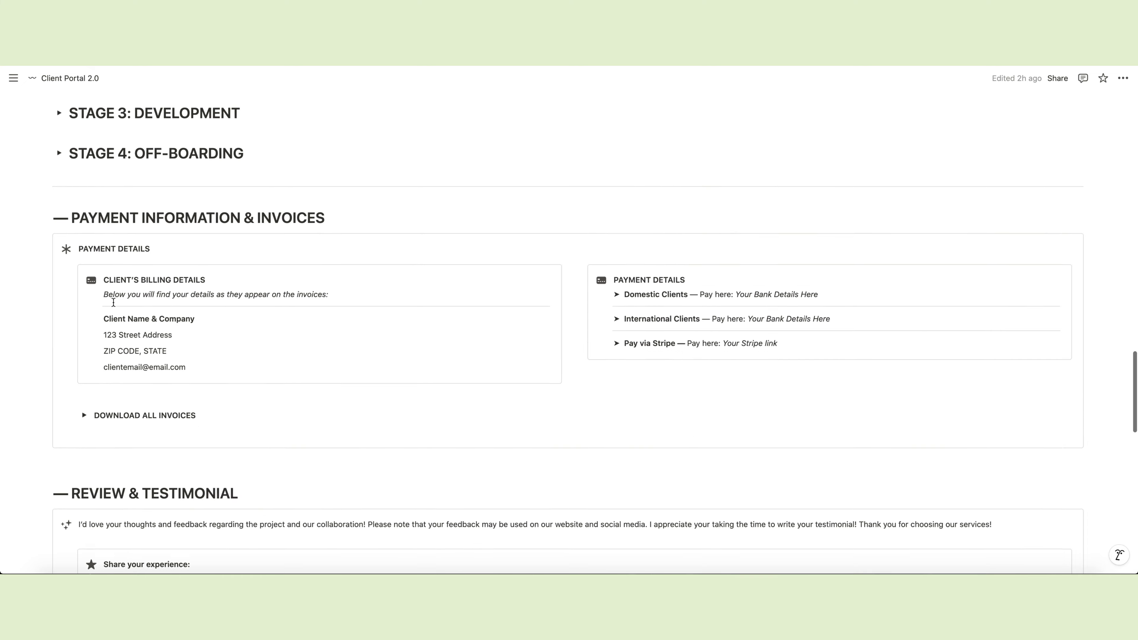
click(64, 272)
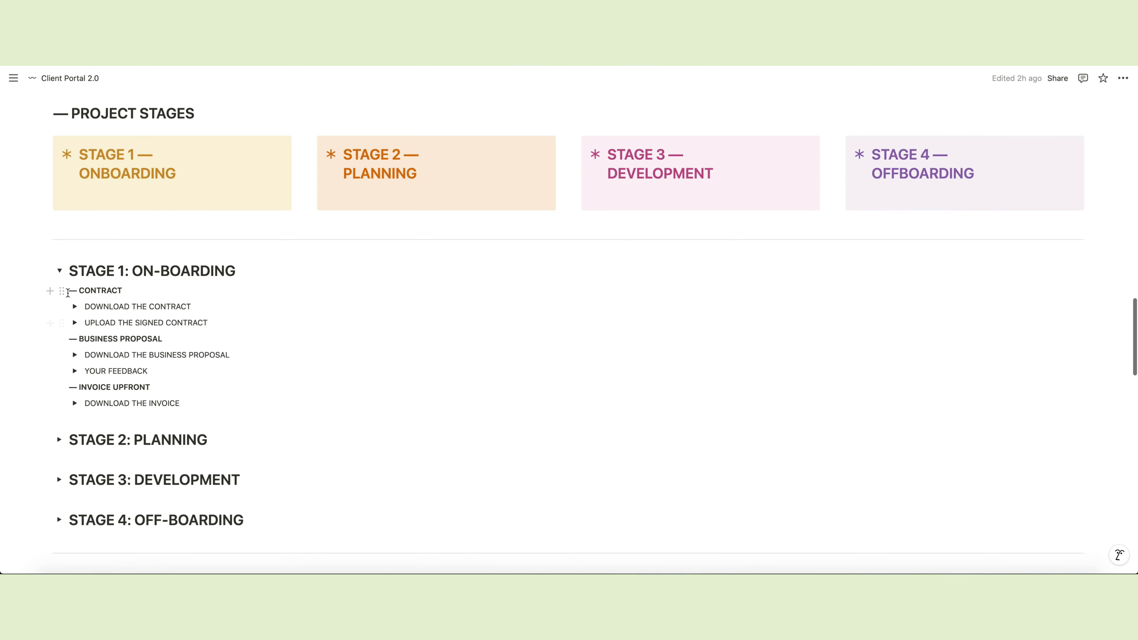
click(58, 270)
scroll(288, 323, up, 2)
scroll(288, 322, up, 10)
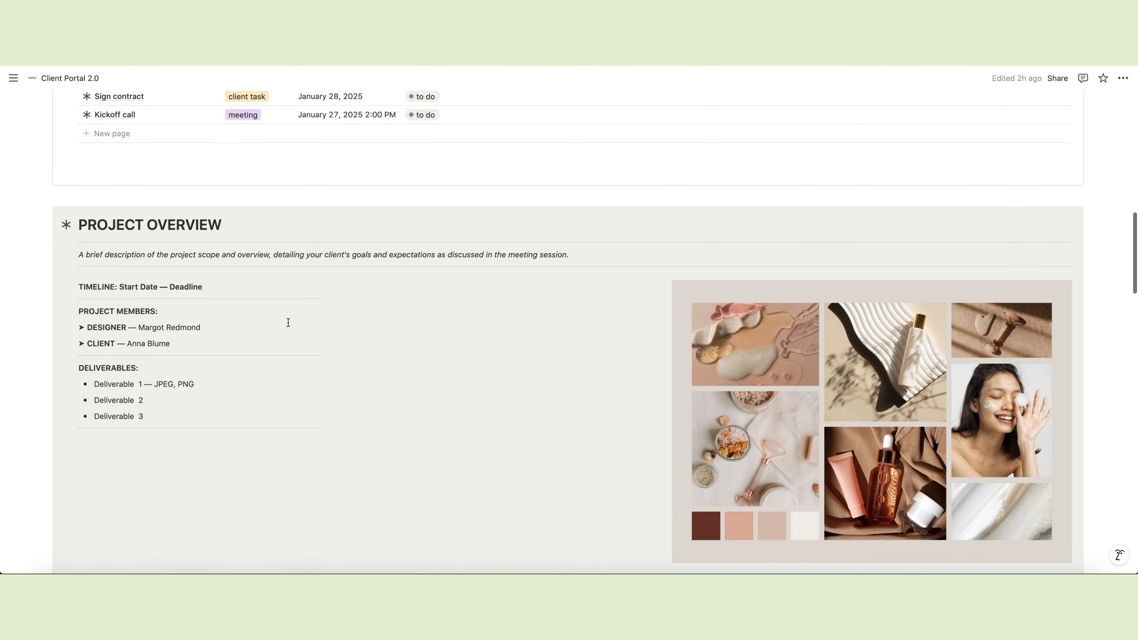
scroll(315, 342, up, 8)
scroll(400, 350, up, 5)
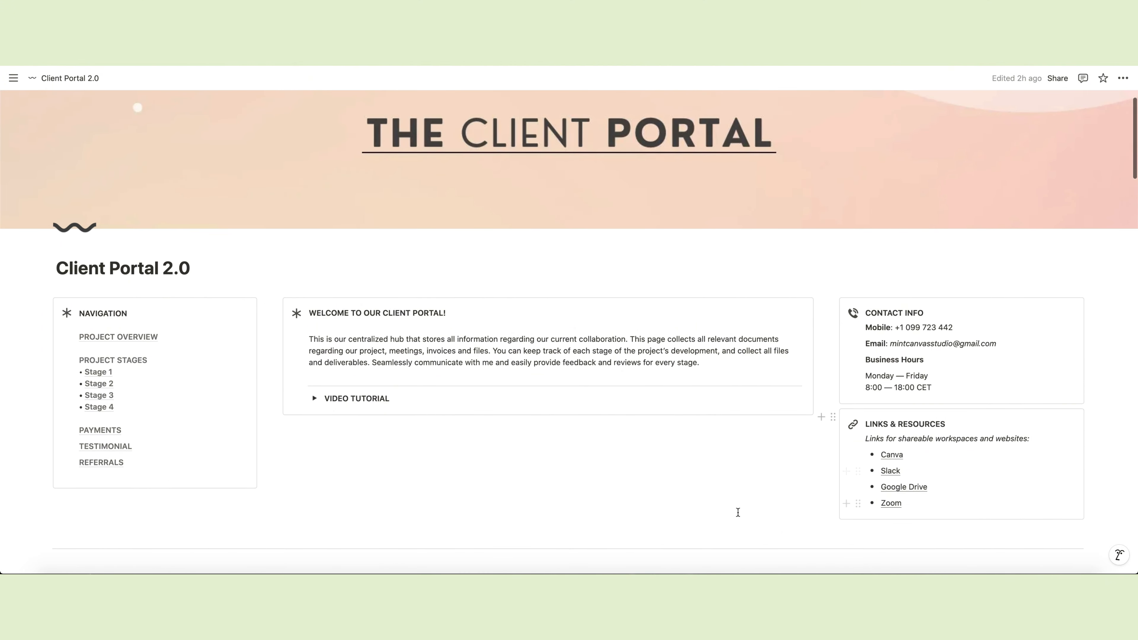
Examine the video tutorial toggle and the Notifications, Project Overview and Project Stages sections of the portal
scroll(397, 450, down, 3)
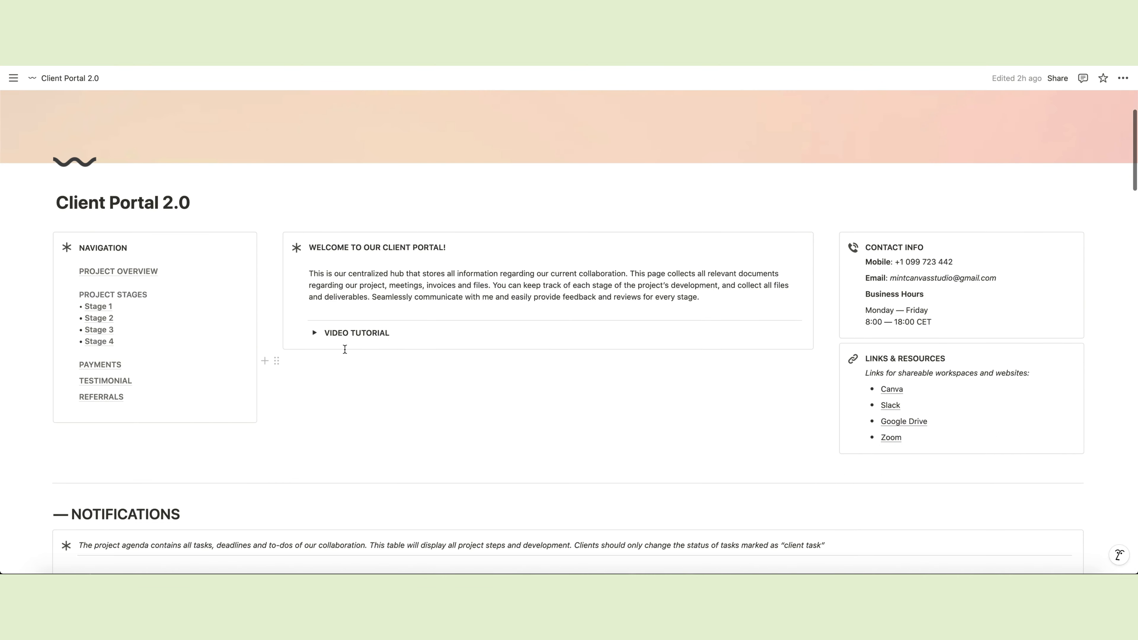
click(314, 337)
click(315, 338)
scroll(369, 406, down, 5)
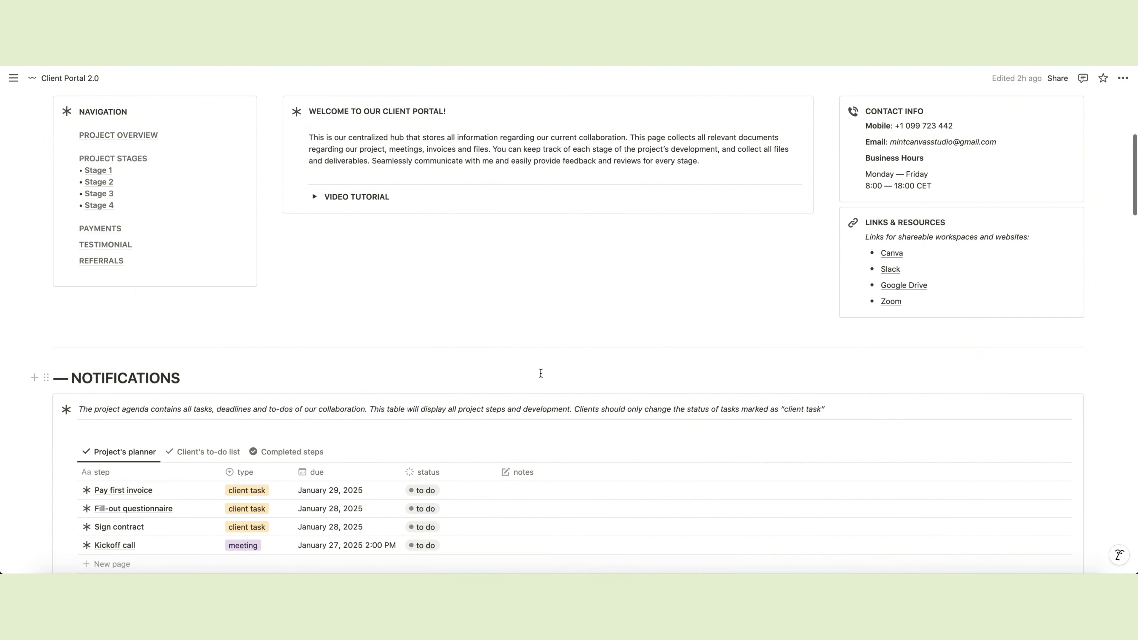
scroll(541, 373, down, 6)
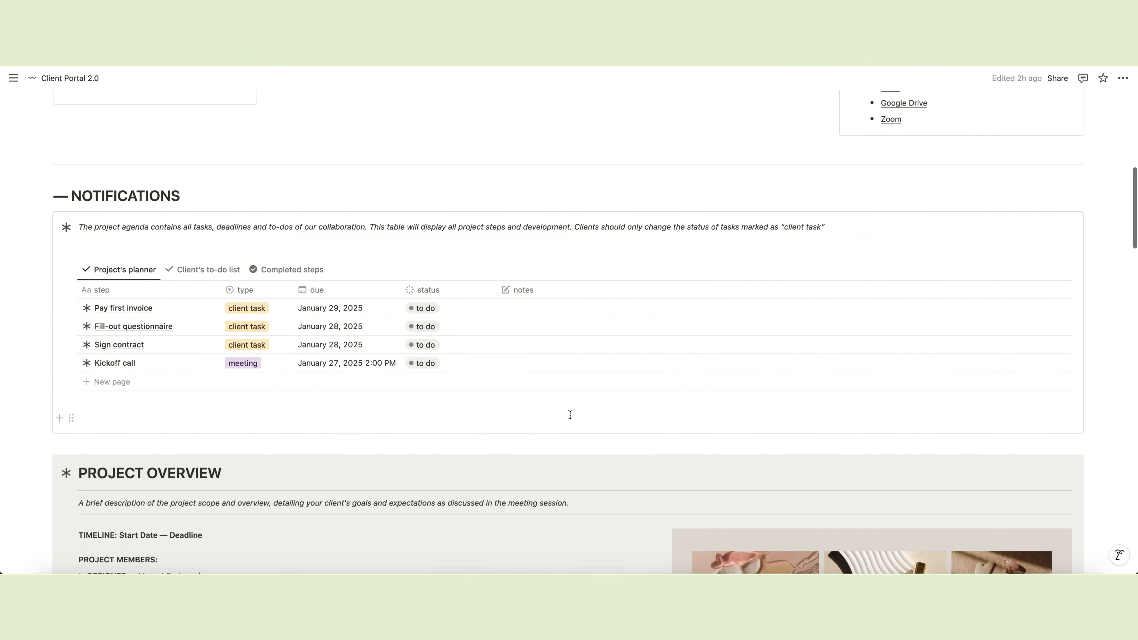
scroll(570, 414, down, 8)
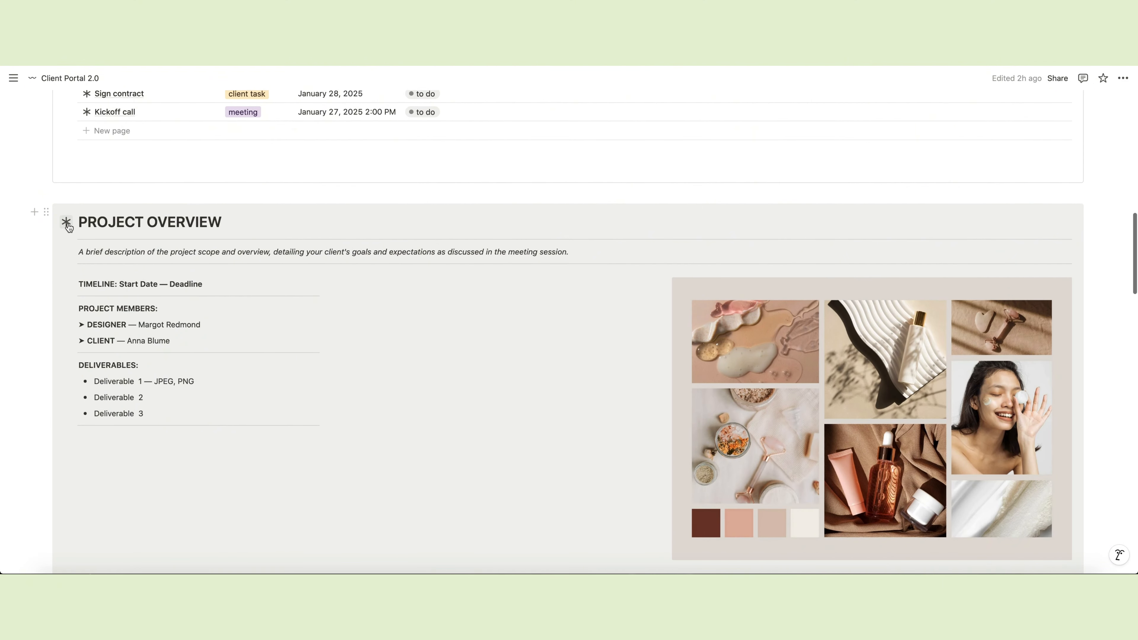
drag(80, 223, 228, 223)
scroll(418, 371, down, 4)
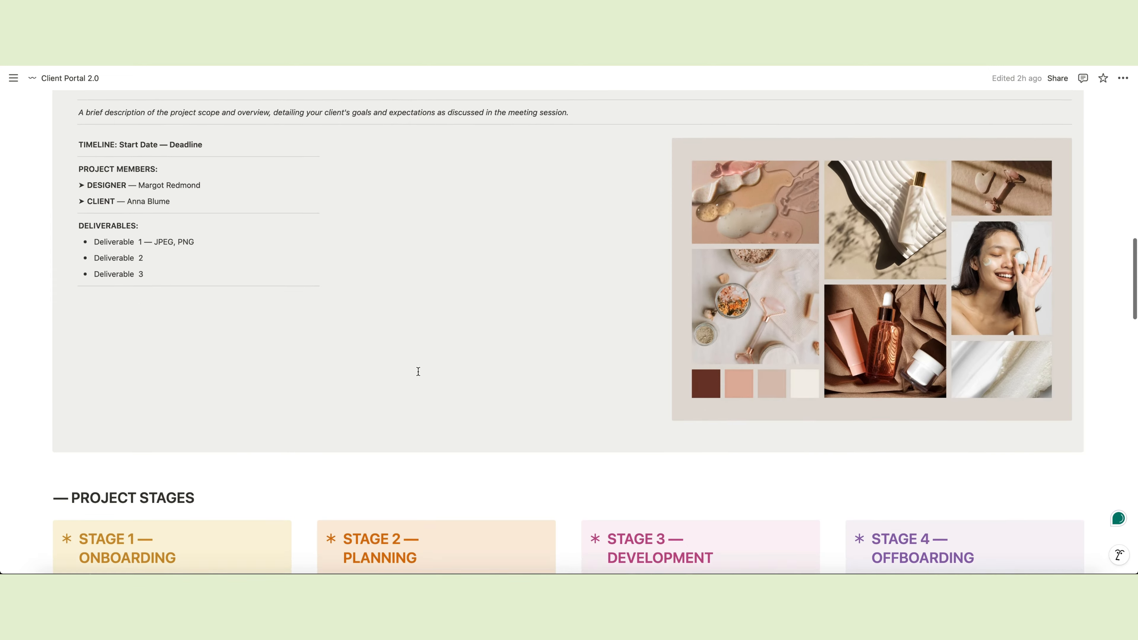
scroll(418, 371, down, 10)
scroll(418, 372, up, 8)
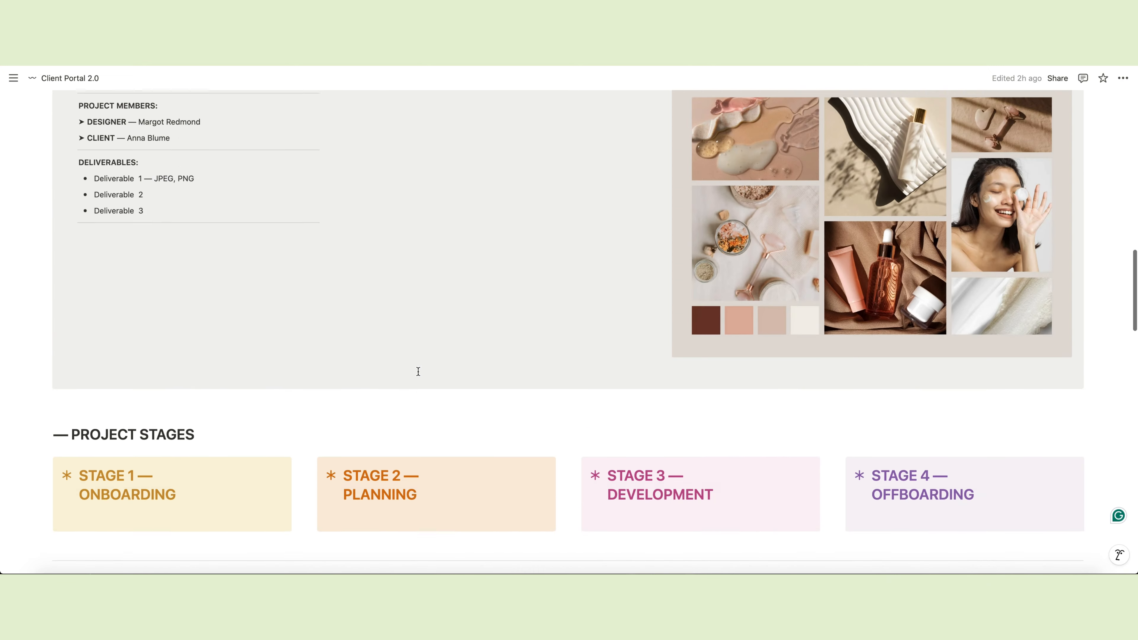
scroll(418, 371, up, 20)
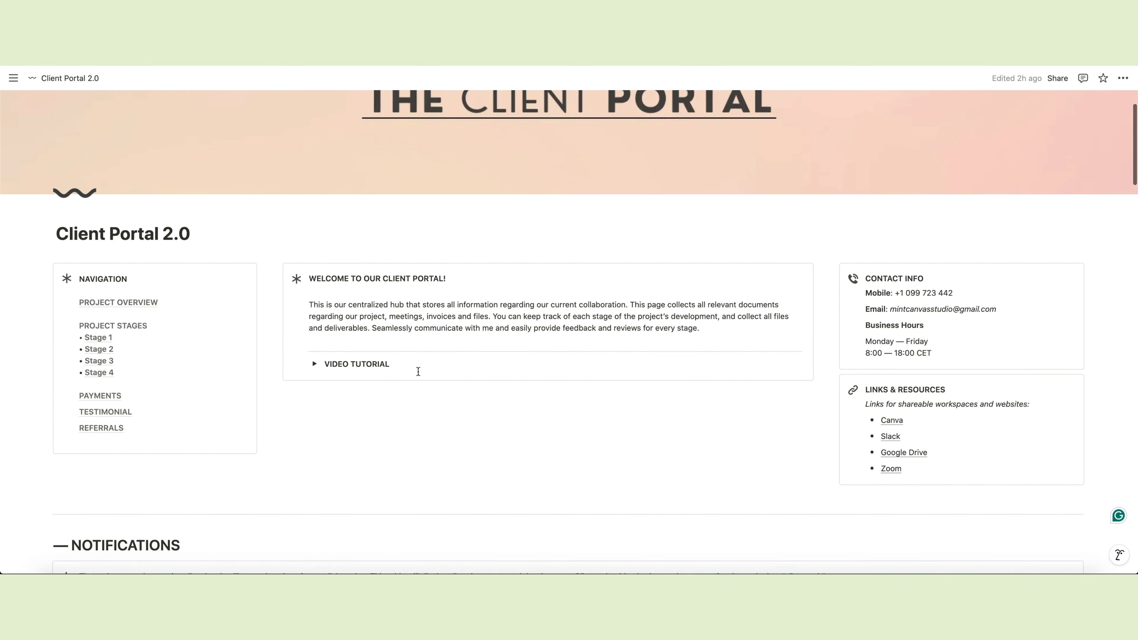
scroll(418, 371, up, 1)
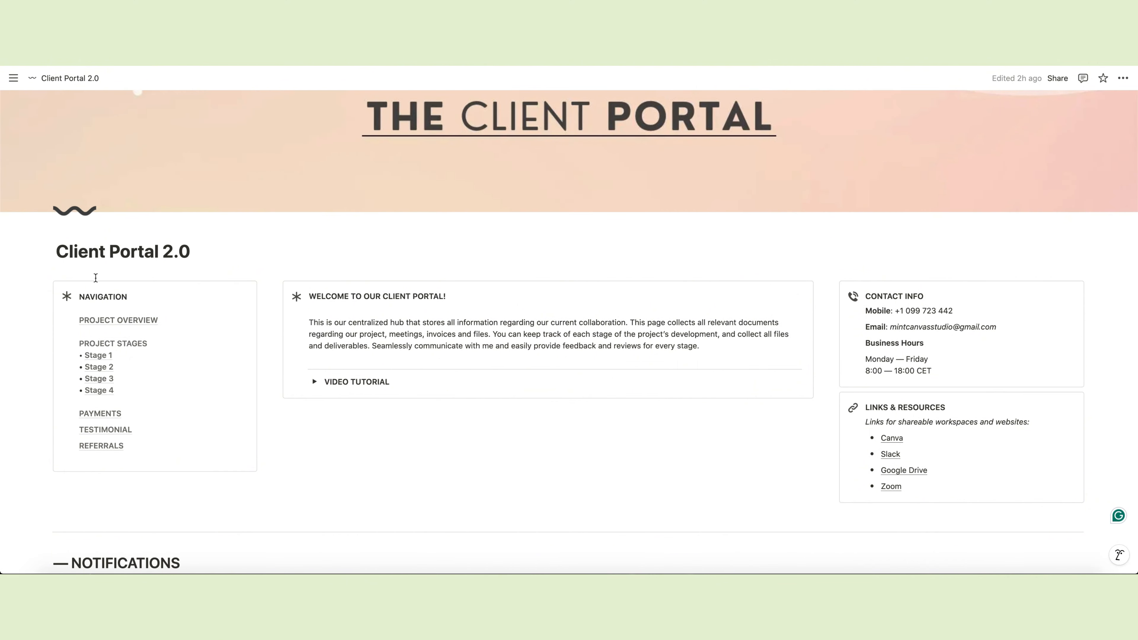
Test the PROJECT OVERVIEW and Stage 1 links in the Navigation block and return to the page start after each
double_click(96, 299)
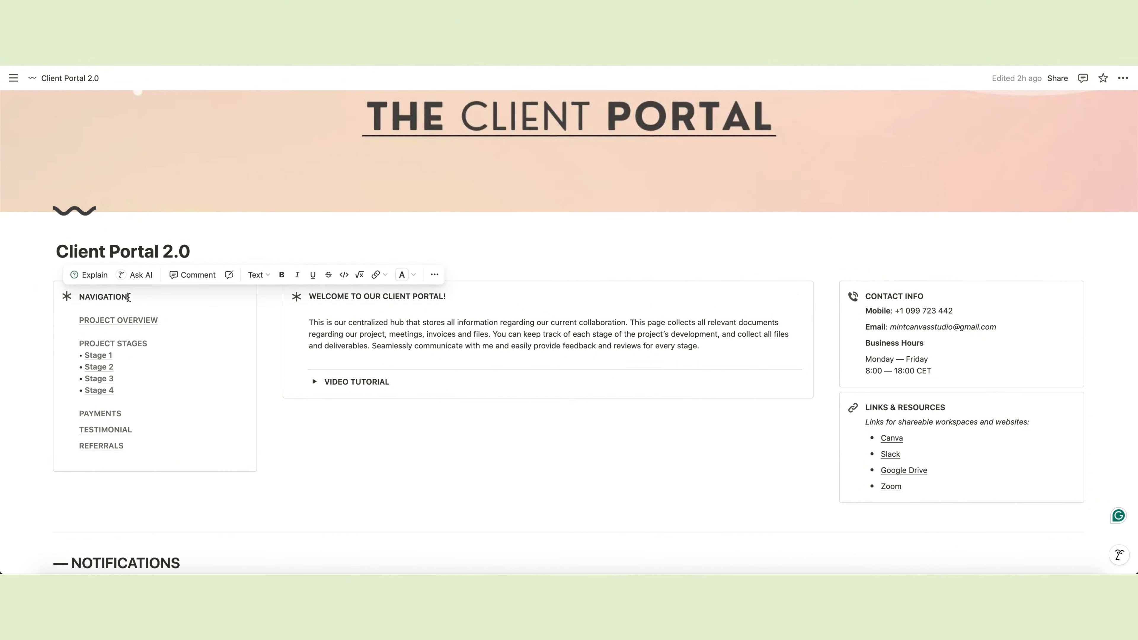
click(102, 320)
scroll(101, 322, up, 15)
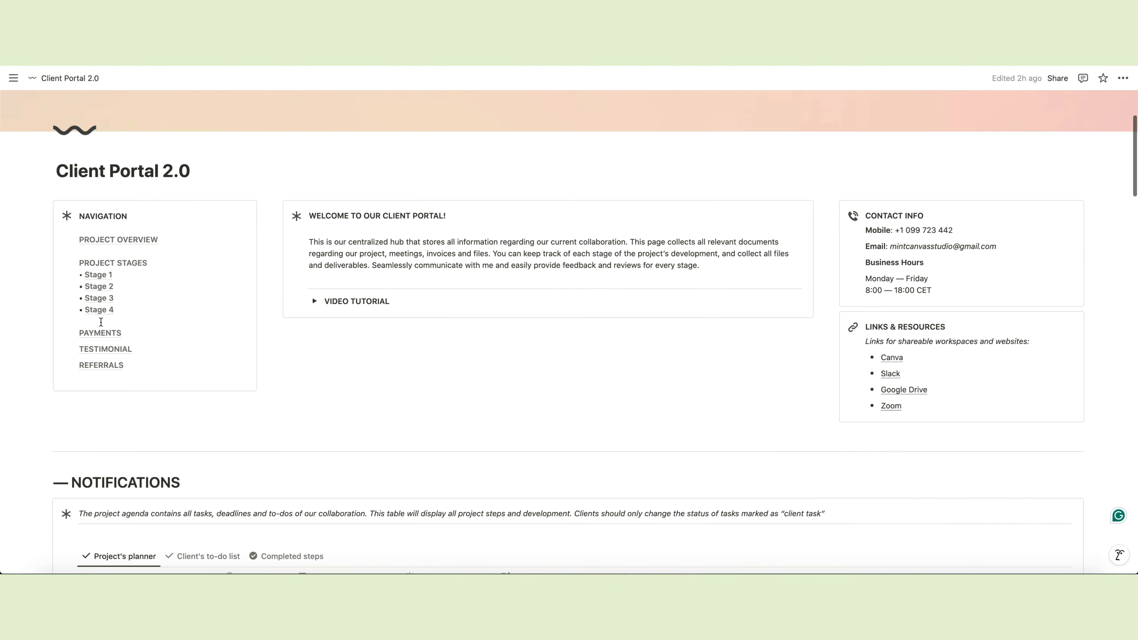
click(98, 275)
scroll(107, 273, up, 15)
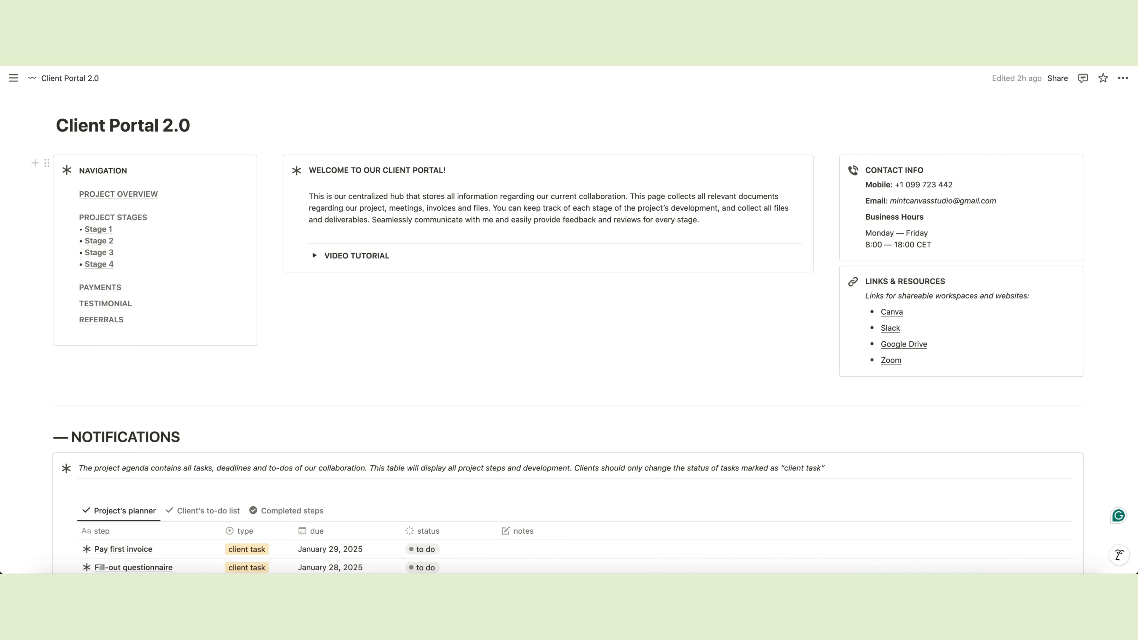
Add a bulleted "Stage 5" entry below Stage 4 in the Navigation block
key(Return)
text(Stage 5)
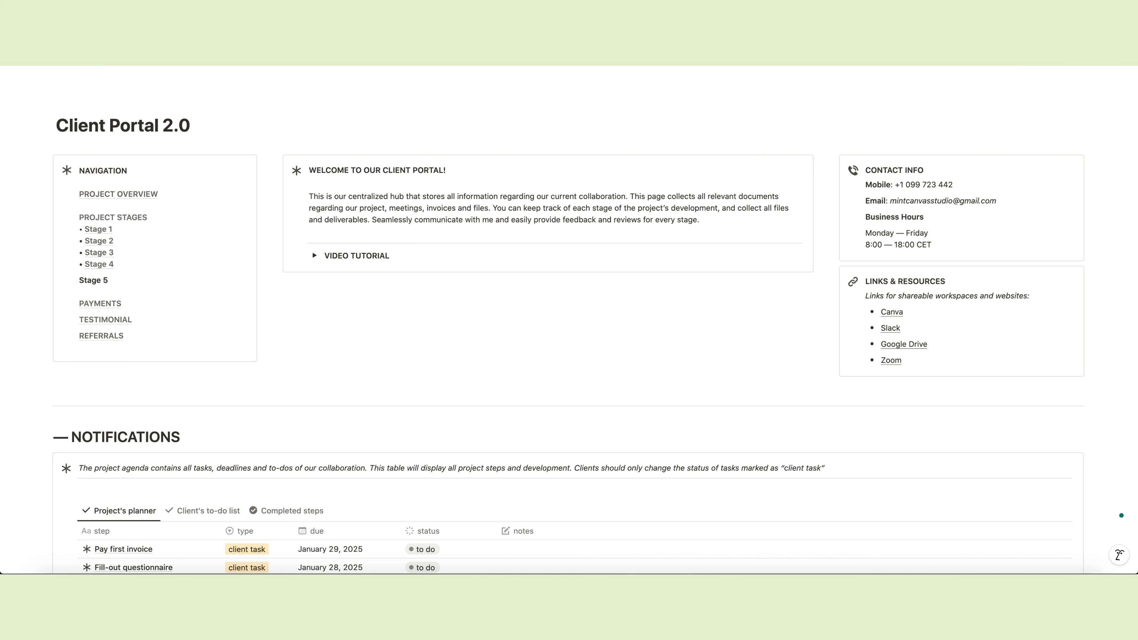
scroll(78, 253, down, 1)
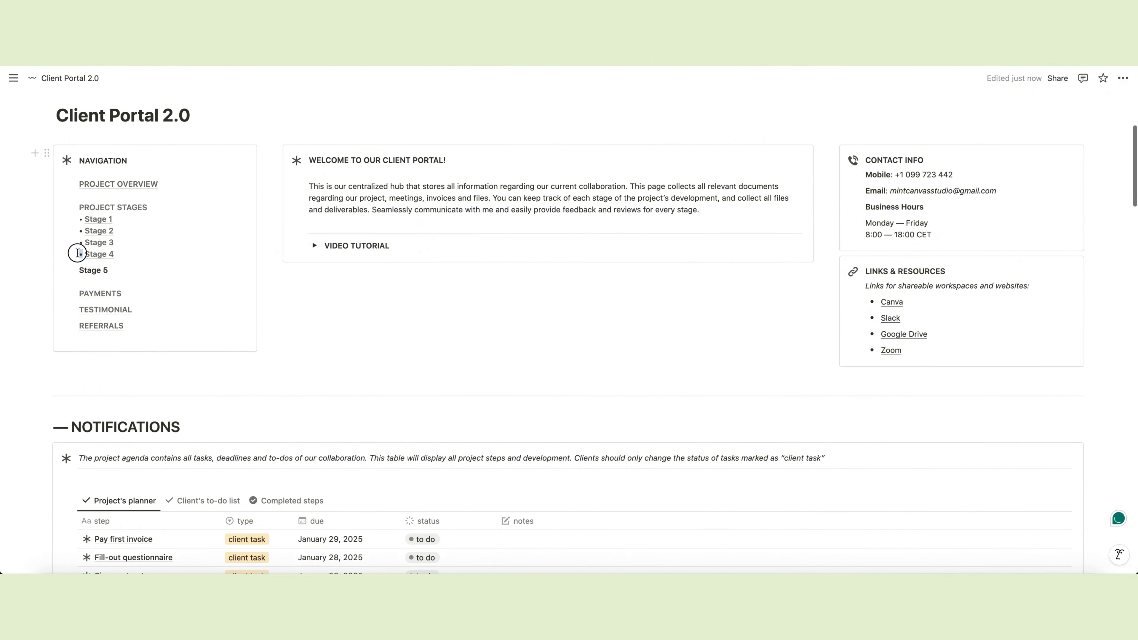
drag(83, 253, 78, 253)
scroll(77, 253, down, 1)
click(78, 266)
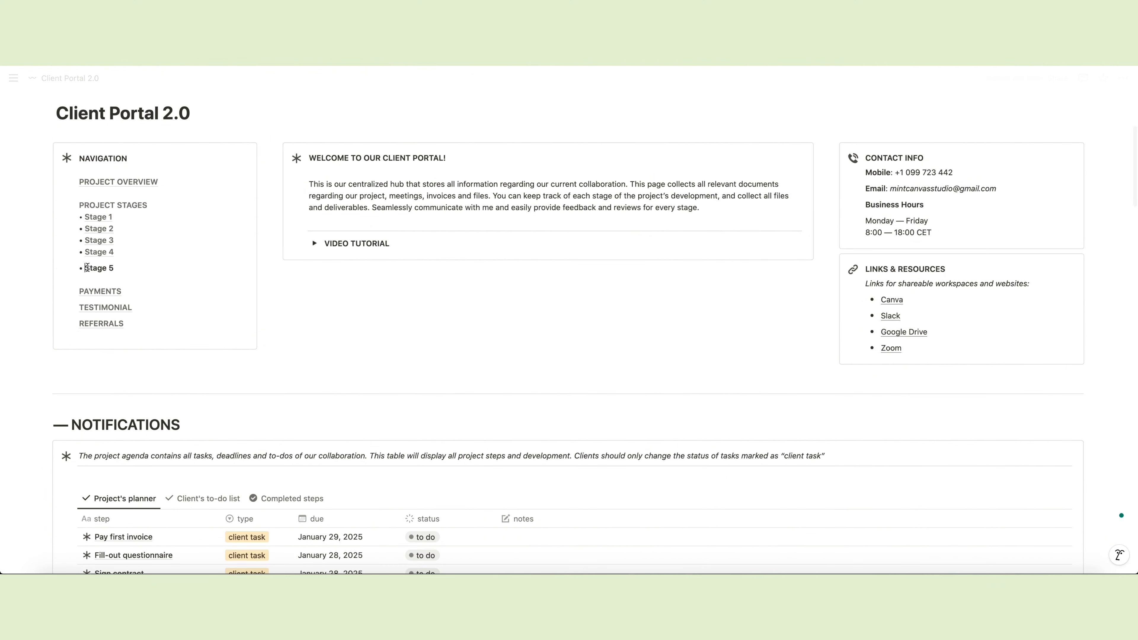
Duplicate the STAGE 3: DEVELOPMENT toggle heading, renumber the copy as STAGE 5 and move it below STAGE 4: OFF-BOARDING
scroll(219, 397, down, 5)
scroll(220, 401, down, 15)
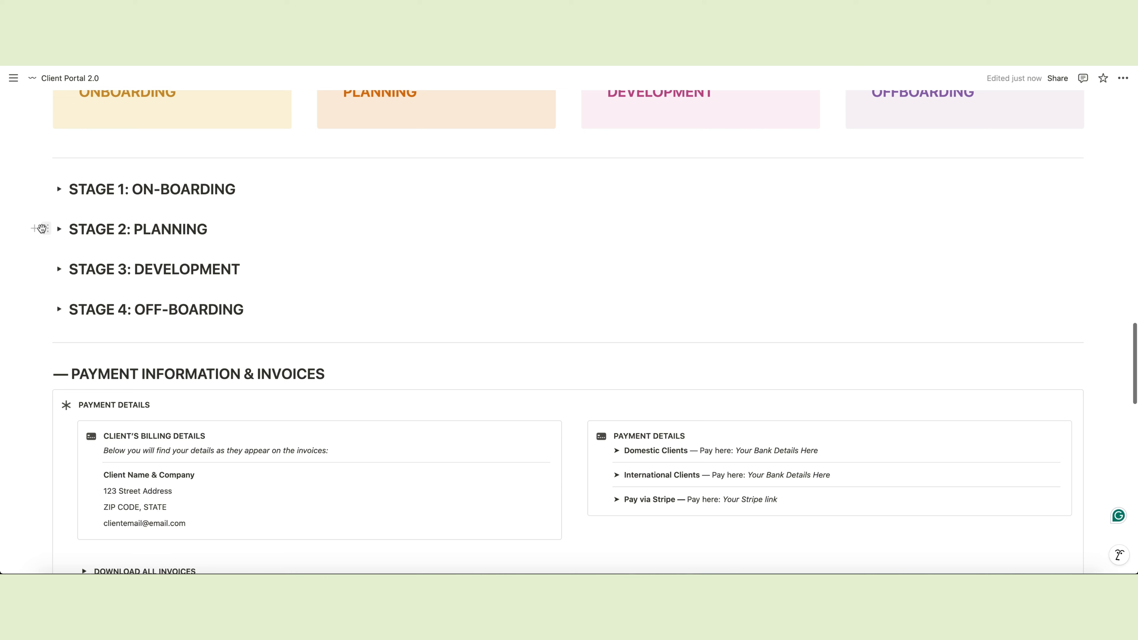
click(46, 269)
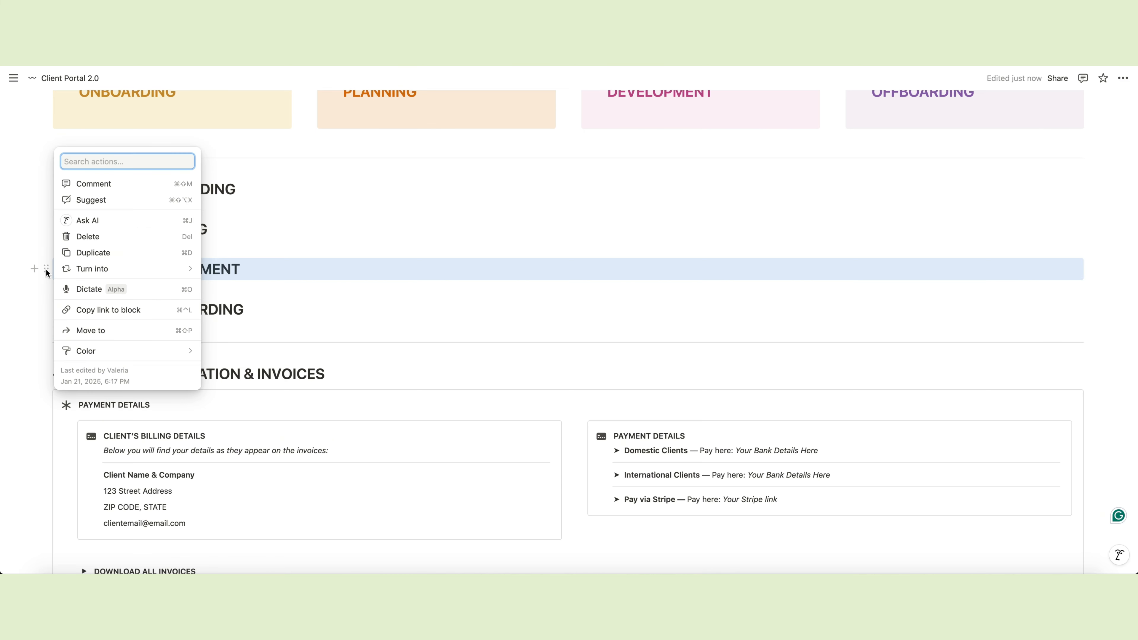
click(106, 253)
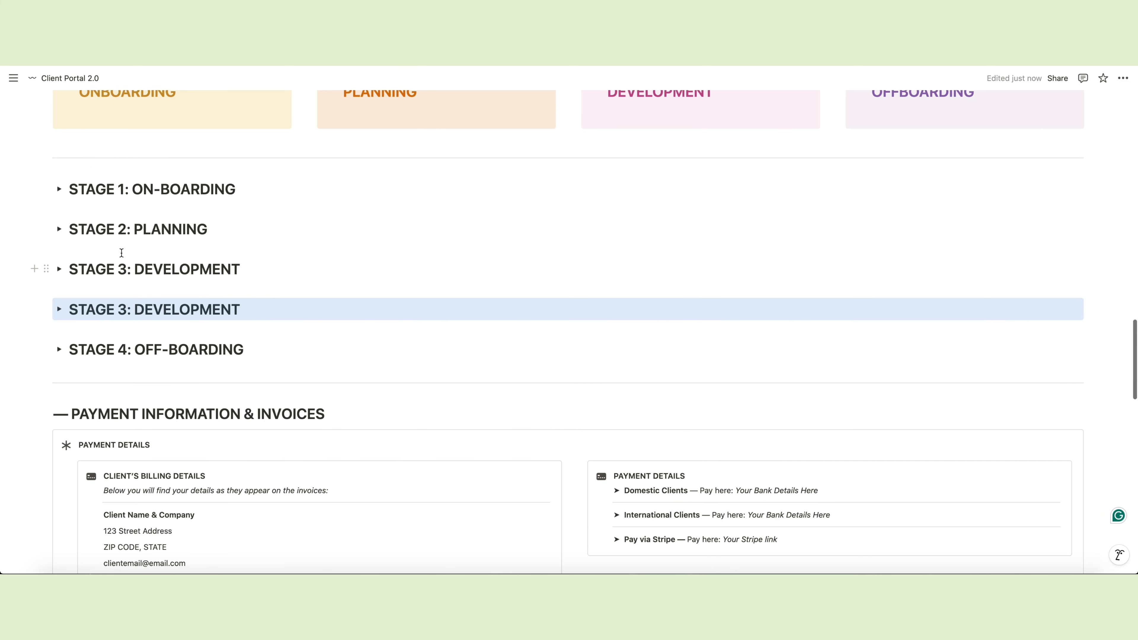
double_click(124, 309)
text(5)
drag(46, 309, 56, 362)
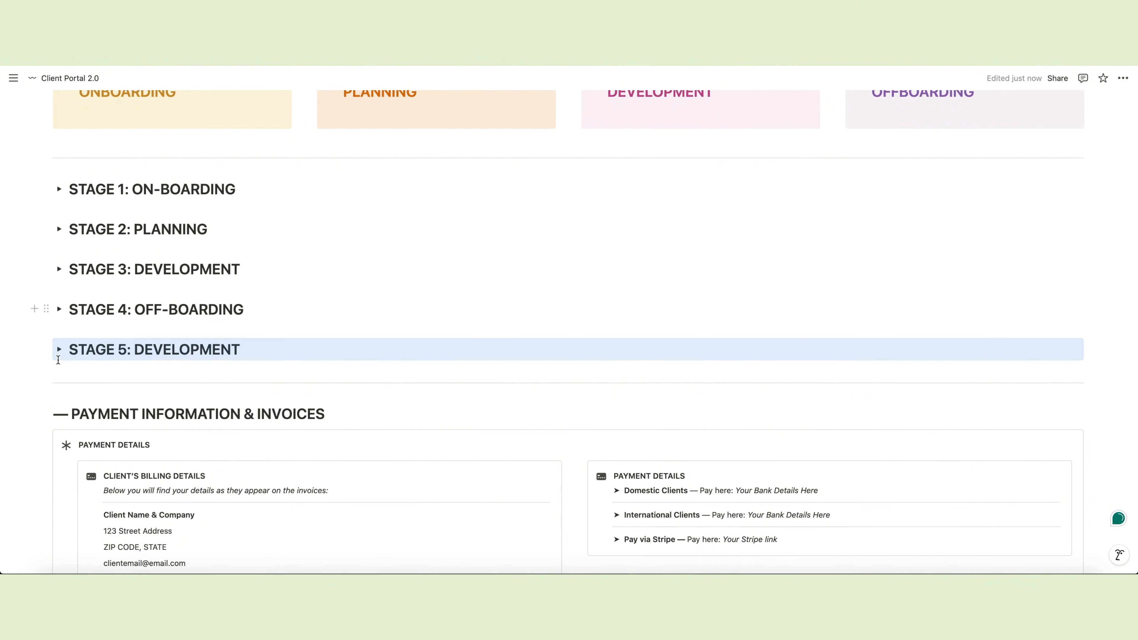
Try adding a Toggle heading 1 block with the text "STAGE" below the STAGE 5: DEVELOPMENT heading
click(36, 351)
click(71, 371)
key(Return)
text(/)
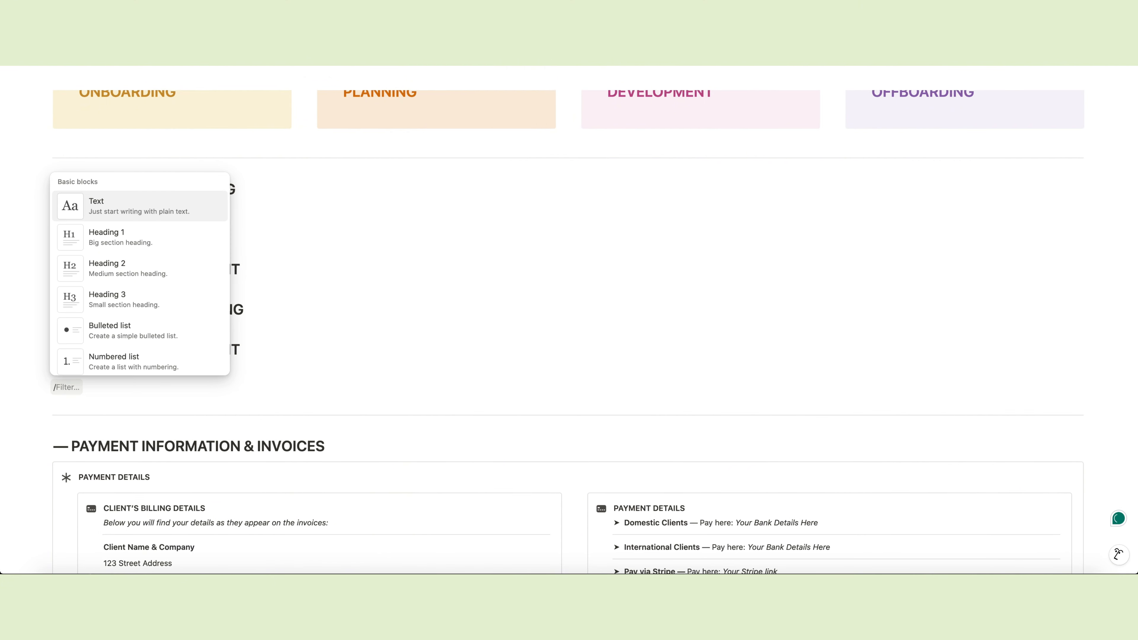
text(toggle)
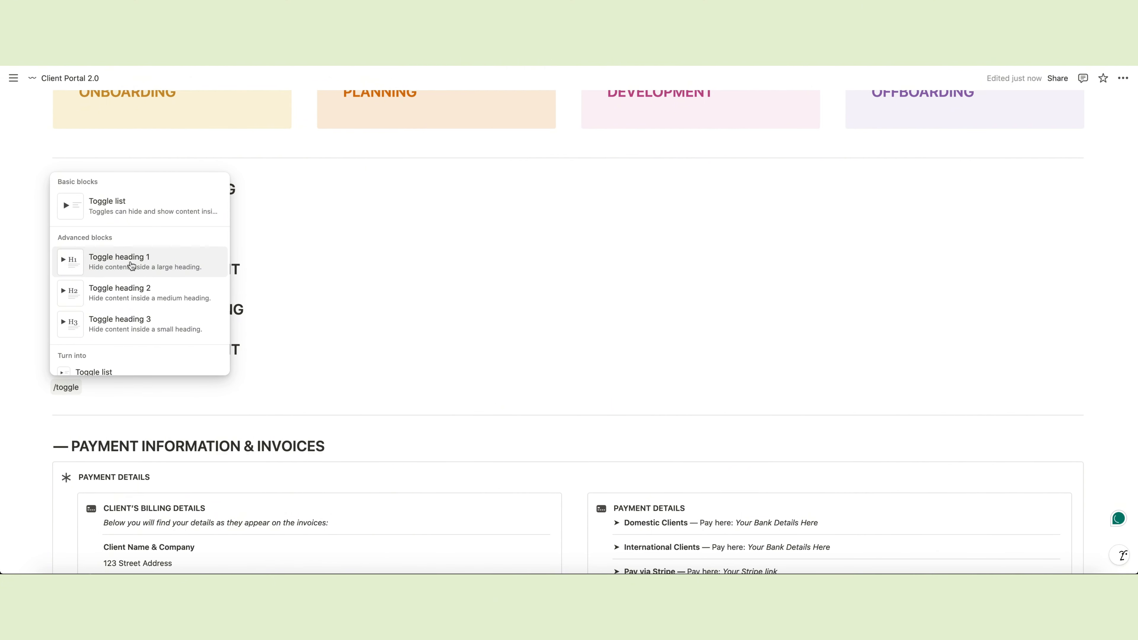
click(113, 268)
text(STAGE)
key(super+z)
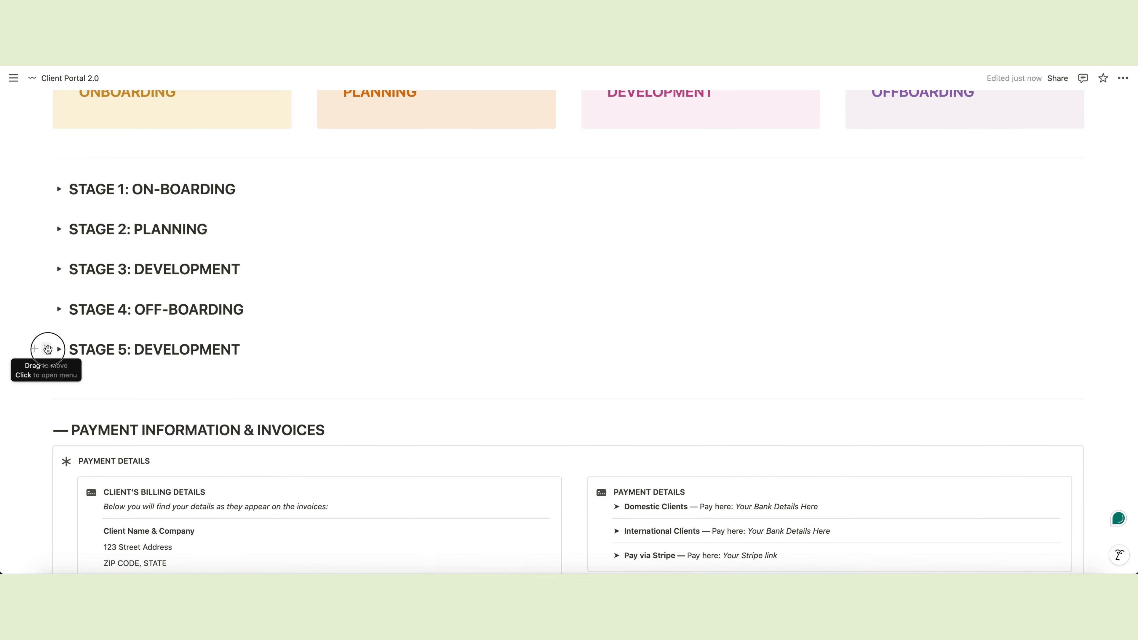
Link the Stage 5 text in the Navigation block to the STAGE 5: DEVELOPMENT heading using its block link, and test it
click(47, 349)
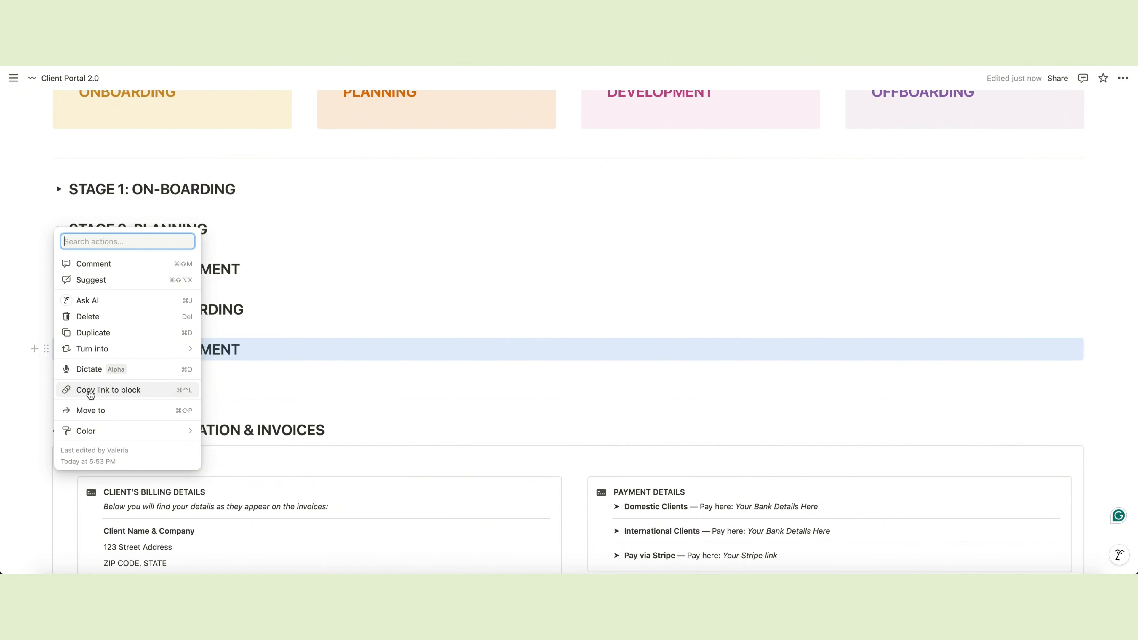
click(150, 393)
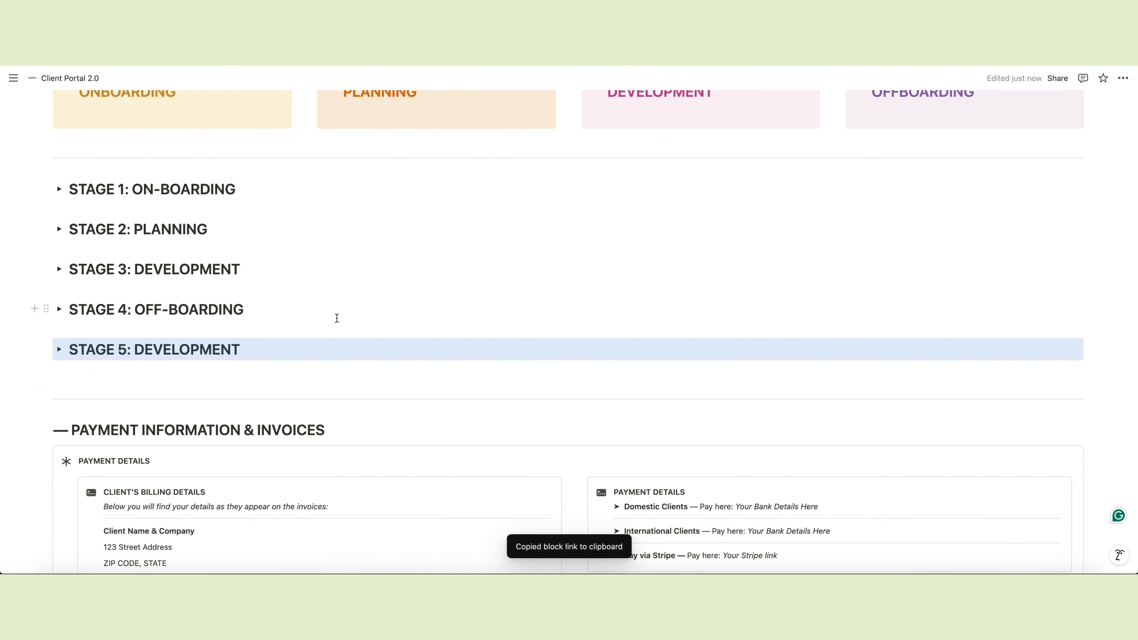
scroll(336, 318, up, 20)
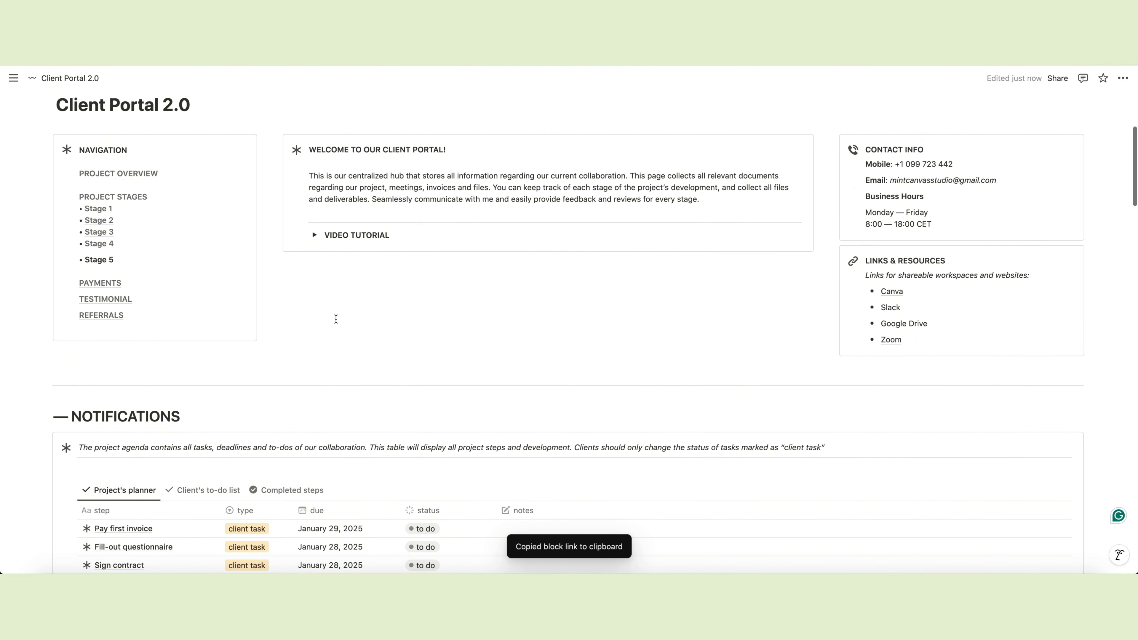
drag(115, 259, 83, 260)
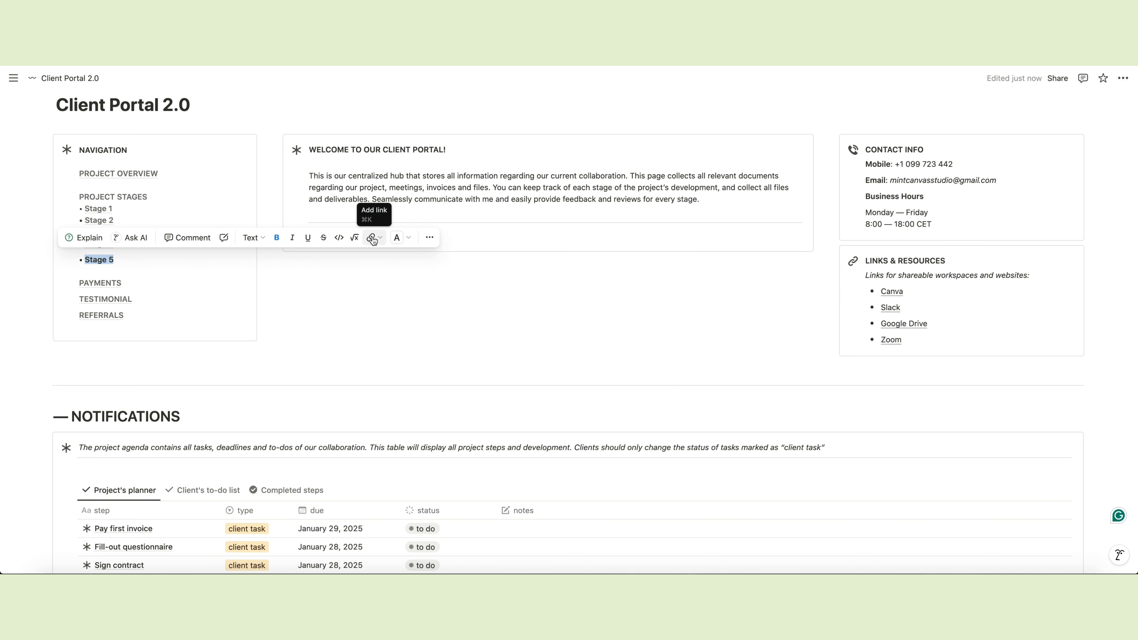
click(372, 239)
key(super+v)
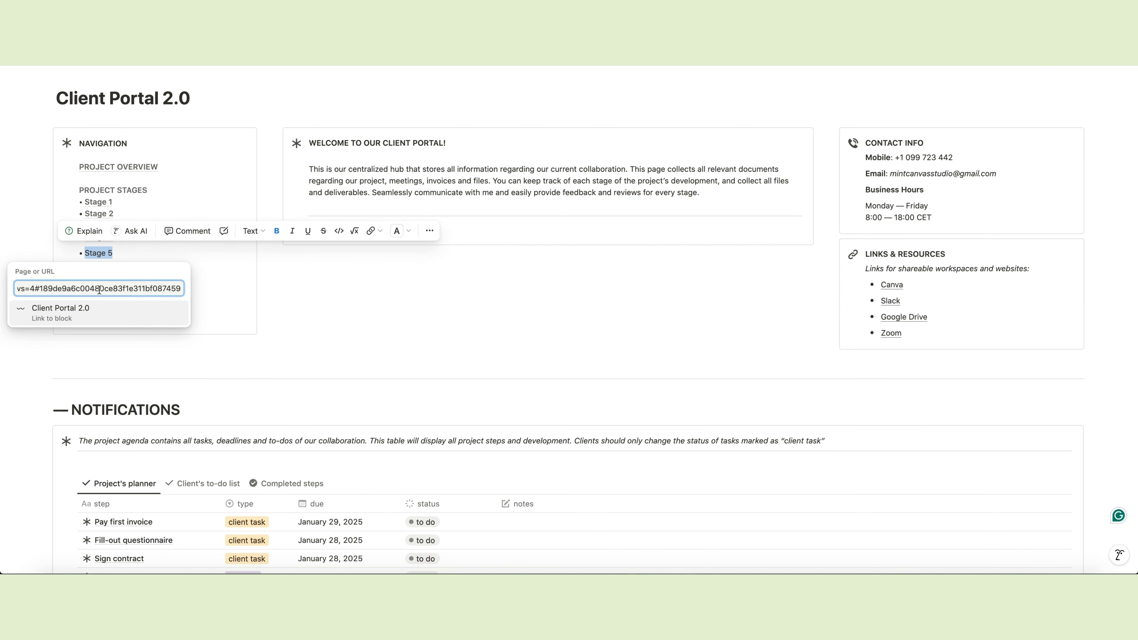
click(77, 315)
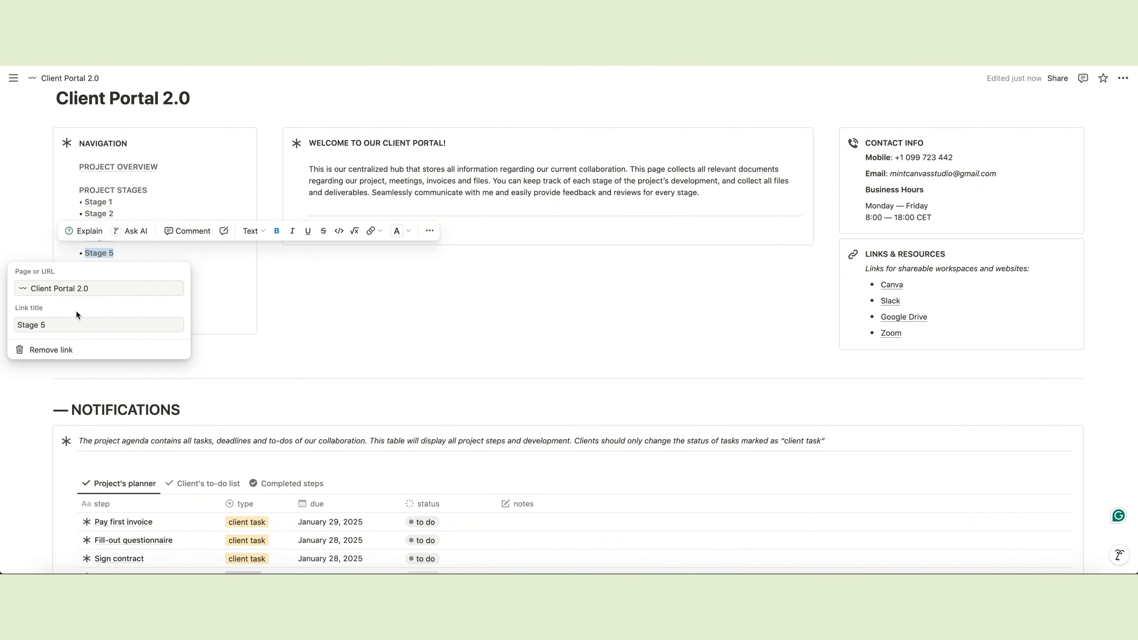
click(307, 294)
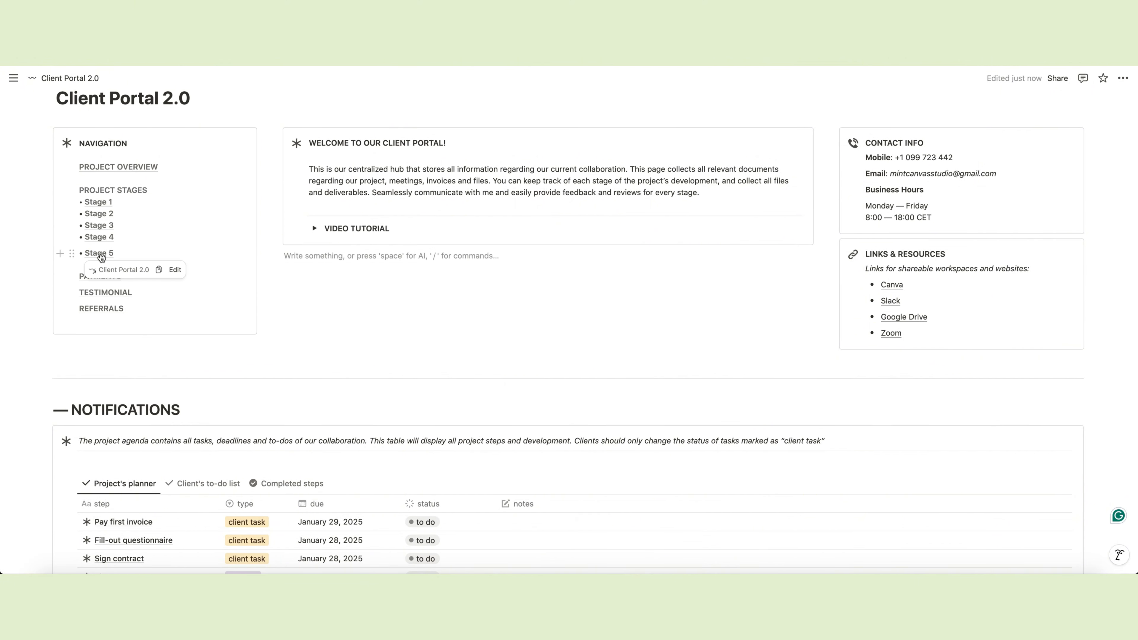
click(99, 253)
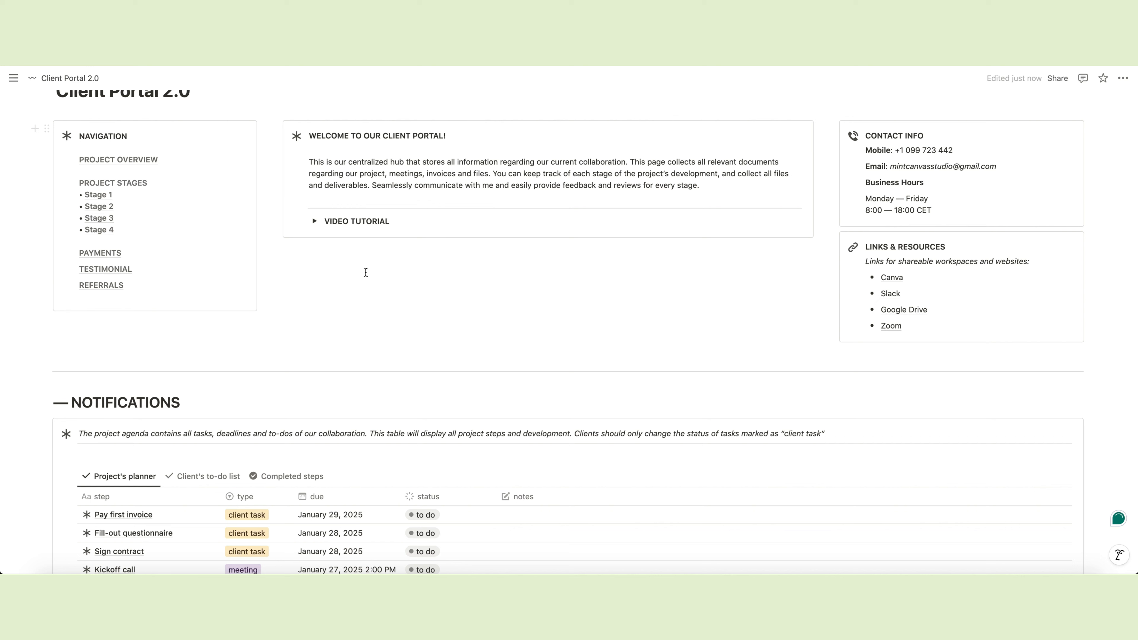
Examine the introductory paragraph in the WELCOME TO OUR CLIENT PORTAL! block
click(366, 272)
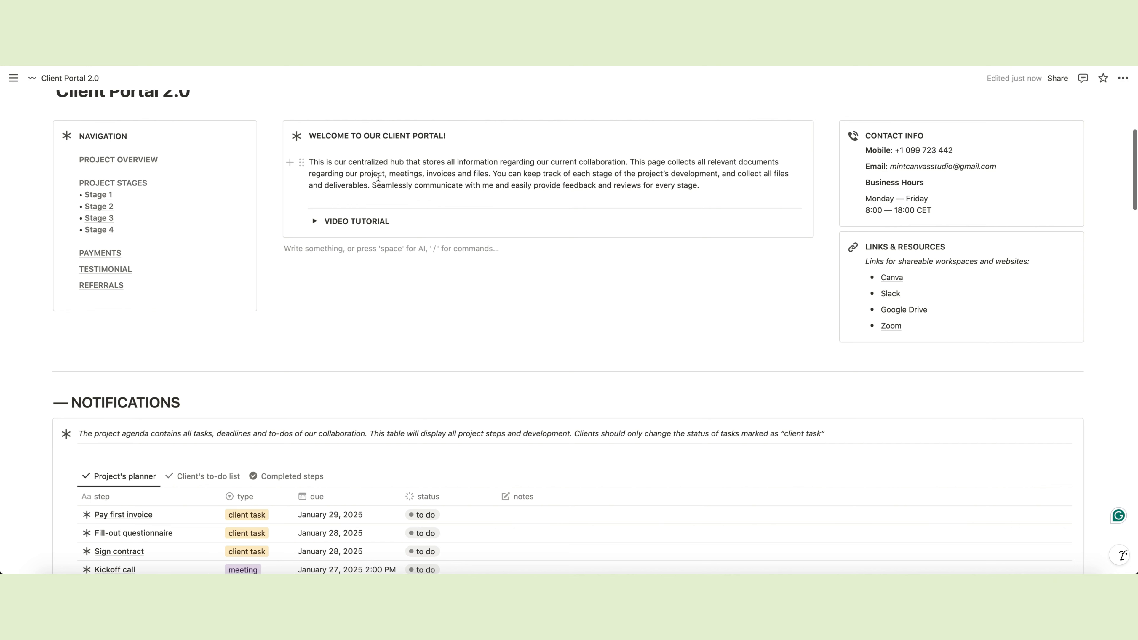
drag(309, 161, 703, 185)
click(712, 188)
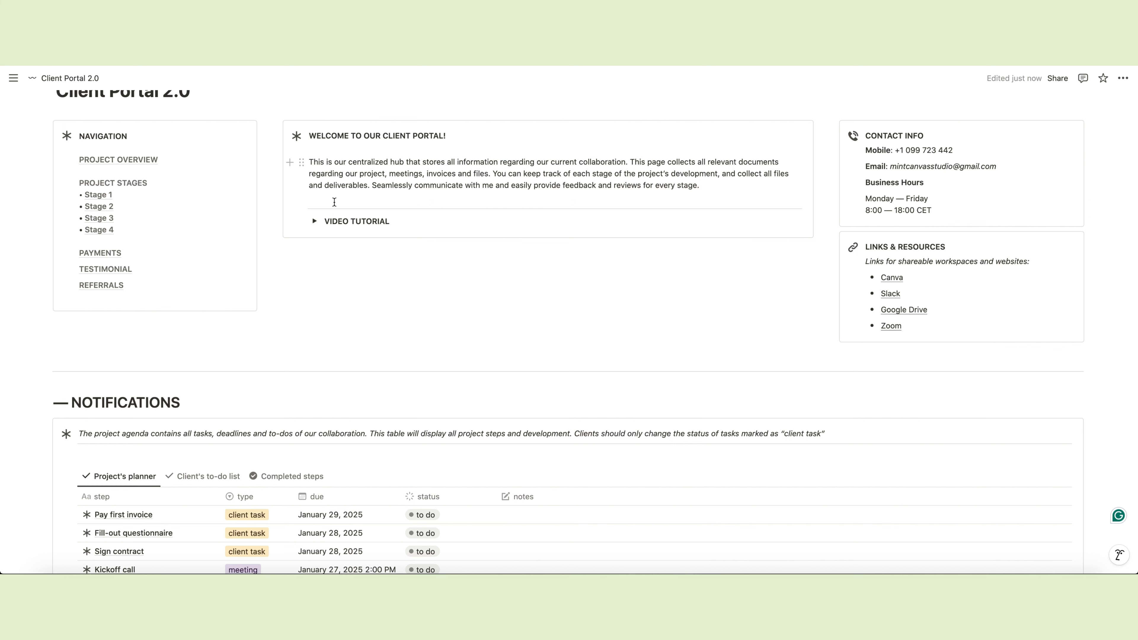
Expand the VIDEO TUTORIAL toggle, inspect the embed block's Upload and Embed link options, and collapse the toggle again
click(316, 221)
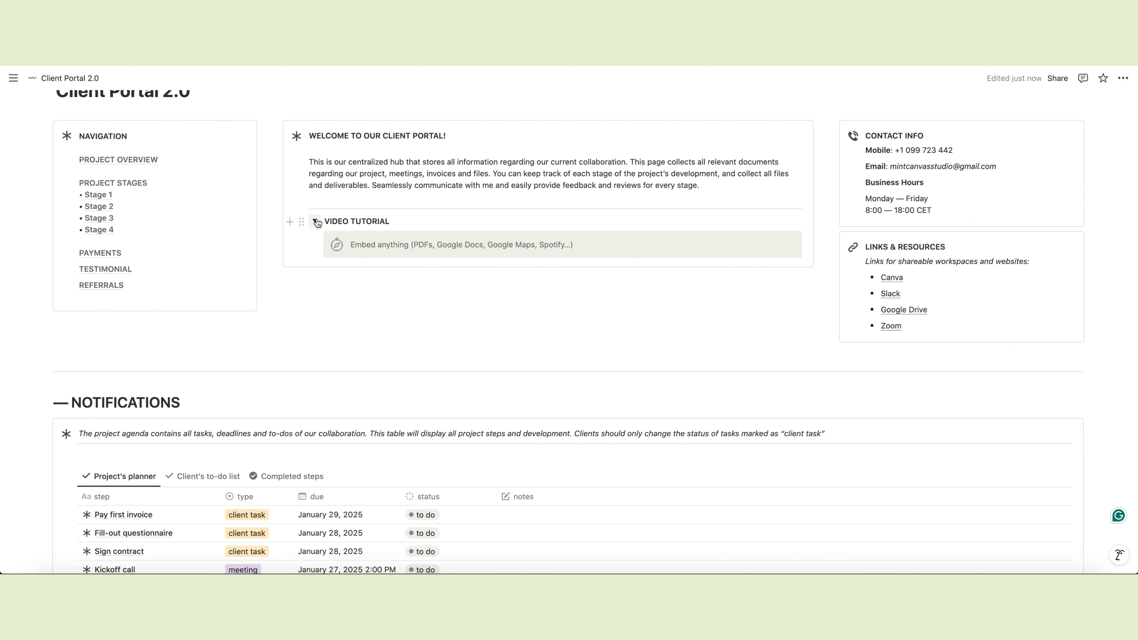
click(316, 221)
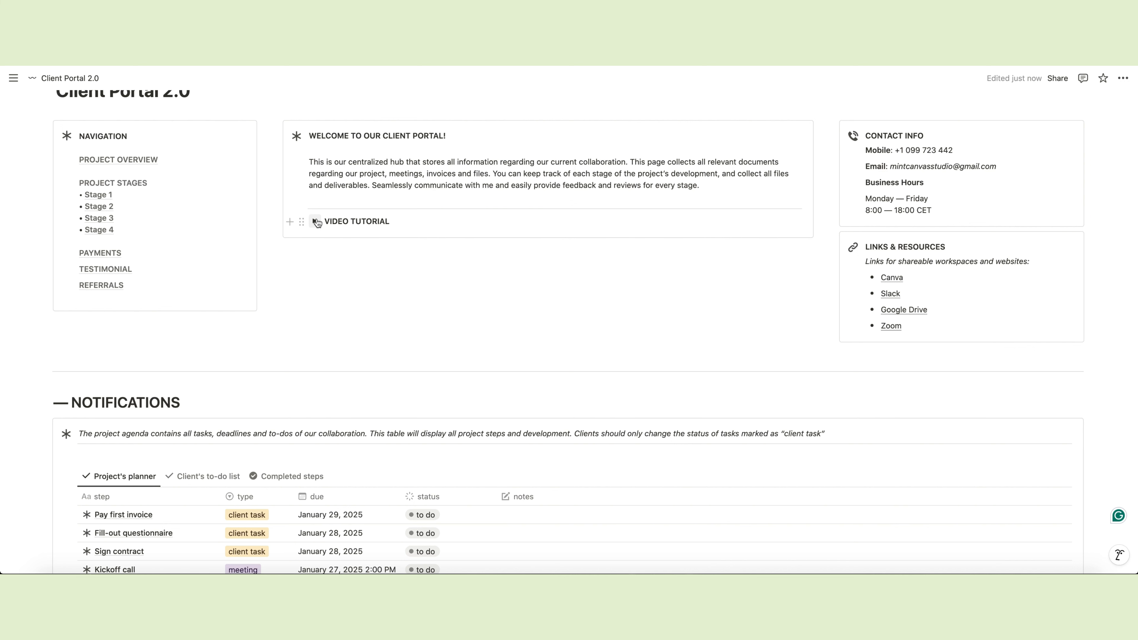
click(315, 221)
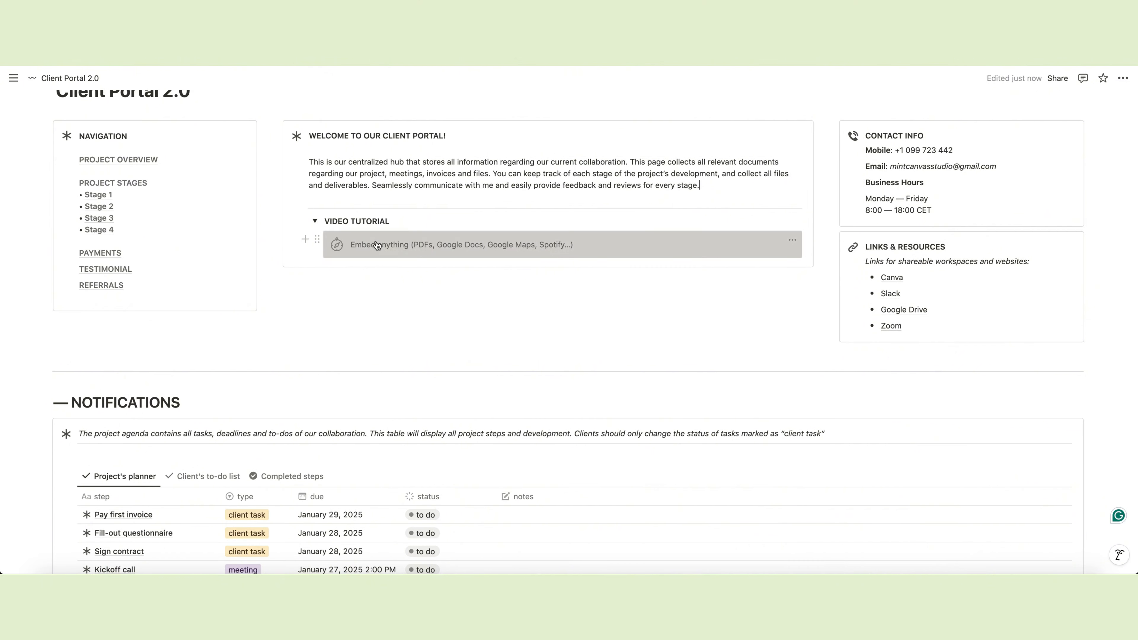
click(354, 245)
click(551, 270)
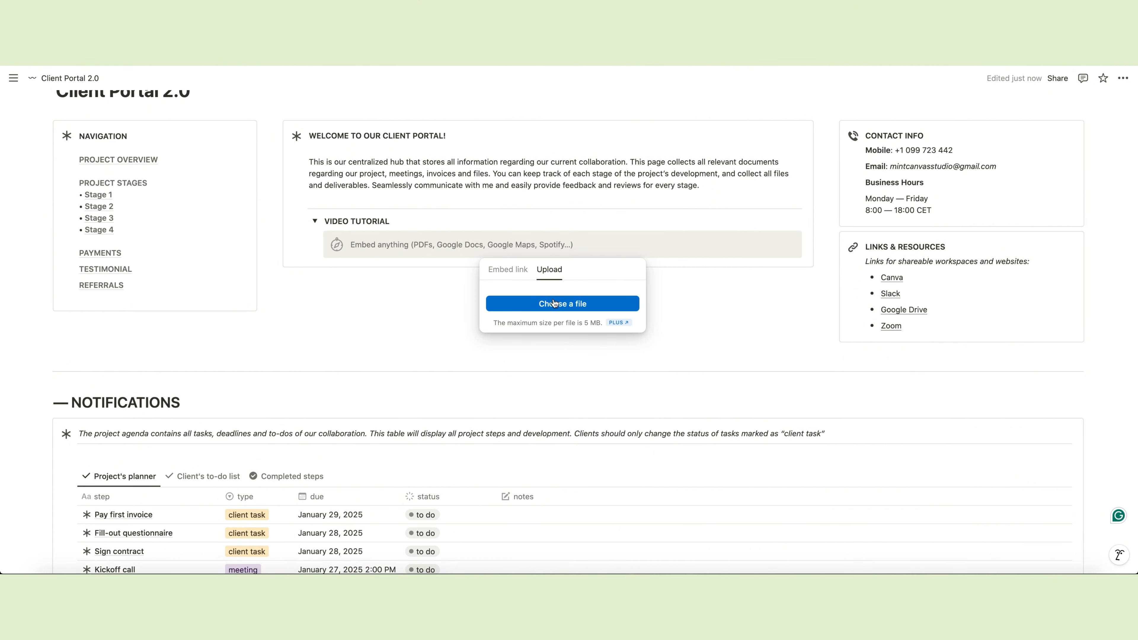
click(507, 269)
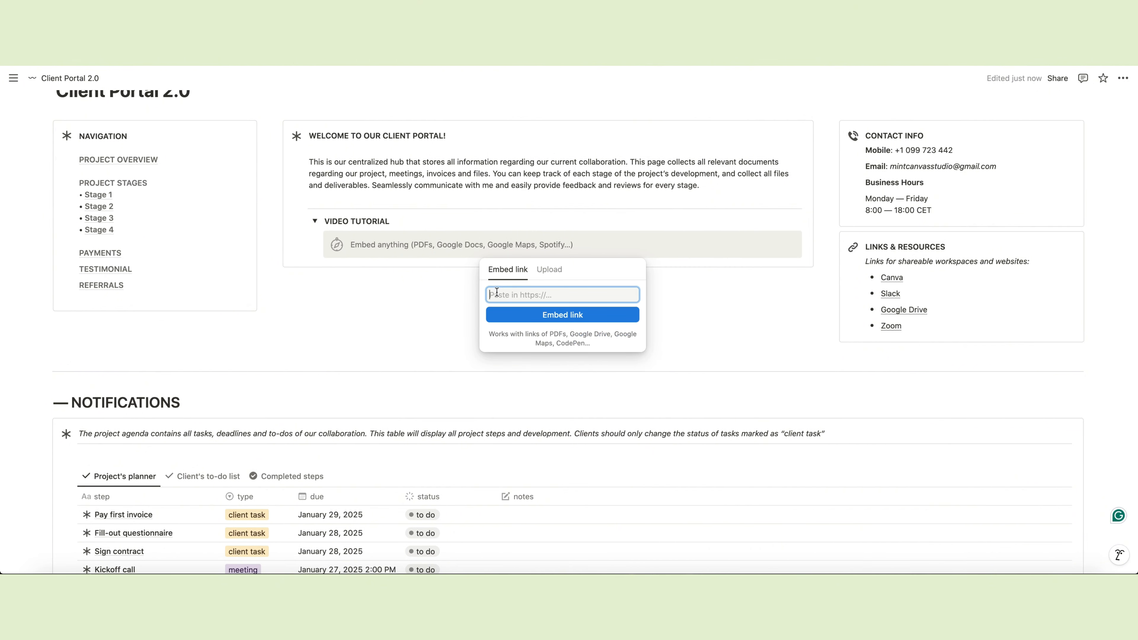
click(434, 282)
click(315, 222)
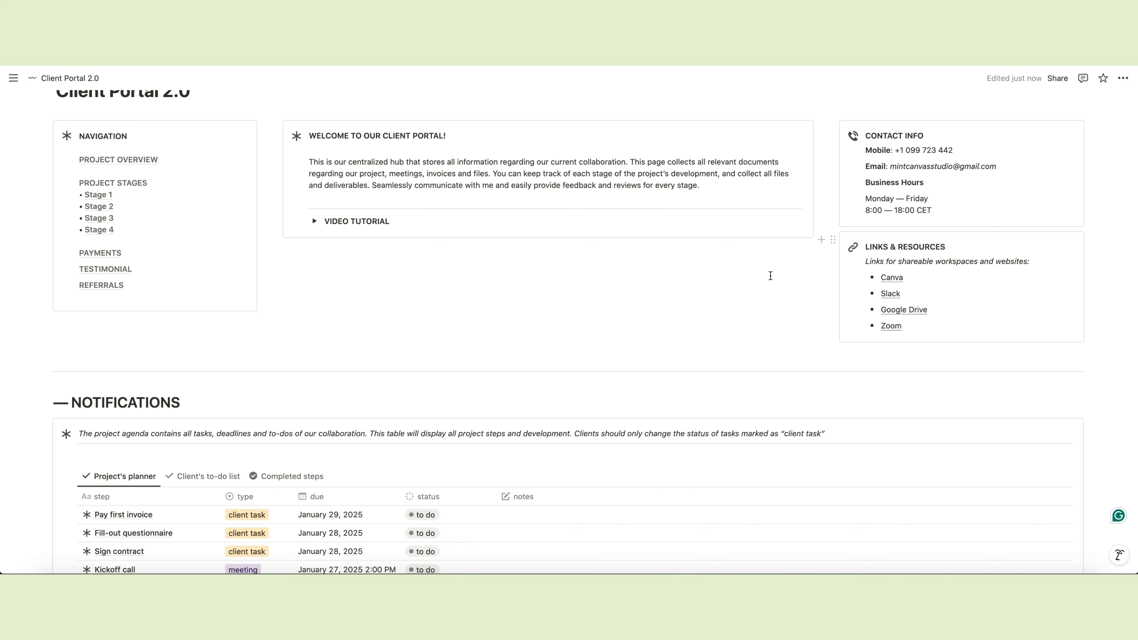
Review the mobile number and business hours in the CONTACT INFO block
scroll(770, 275, up, 3)
scroll(770, 275, down, 1)
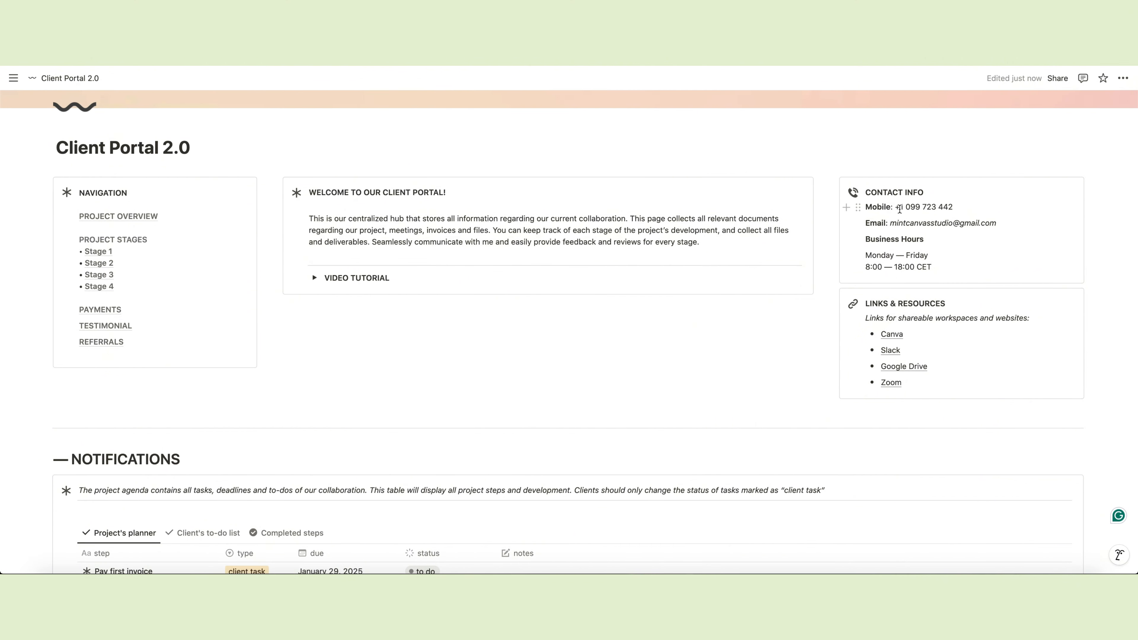
drag(895, 207, 953, 206)
drag(865, 254, 932, 268)
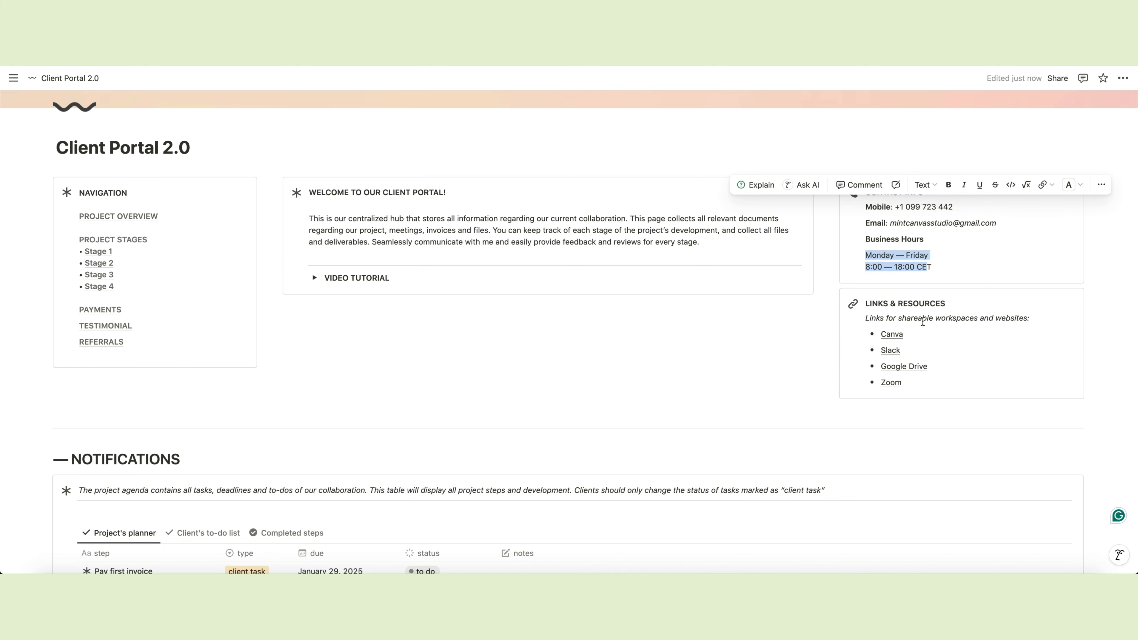
Enter canva.com as the link for the Canva bullet in the LINKS & RESOURCES block
double_click(885, 334)
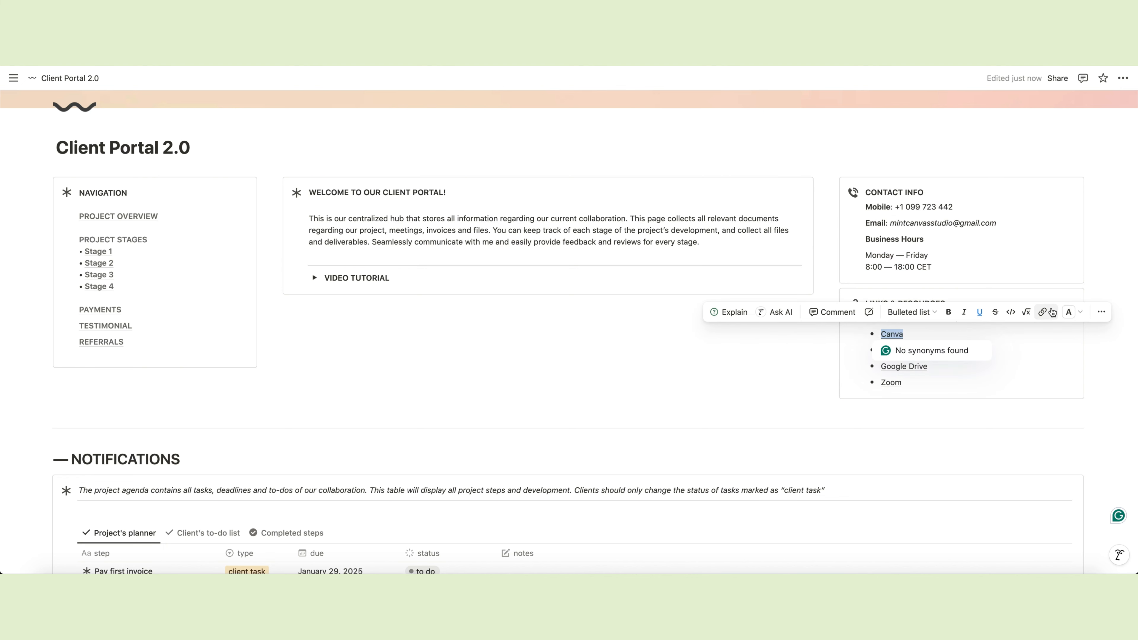
click(1042, 312)
text(canva.com)
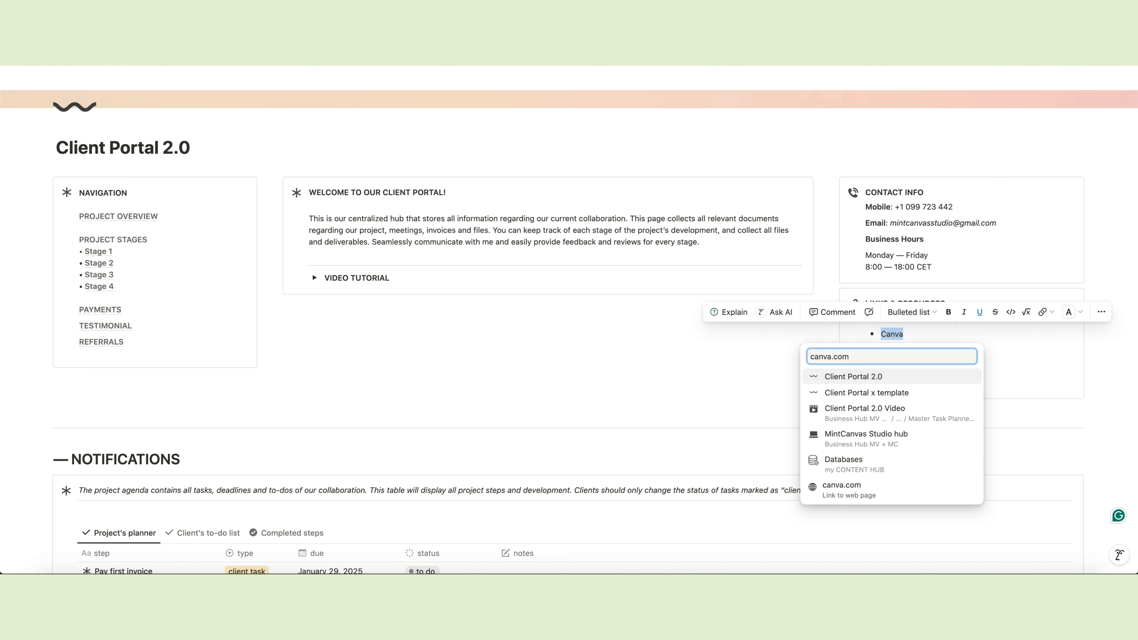
key(Return)
Examine the project agenda description at the start of the NOTIFICATIONS section
scroll(407, 353, down, 4)
scroll(407, 353, down, 3)
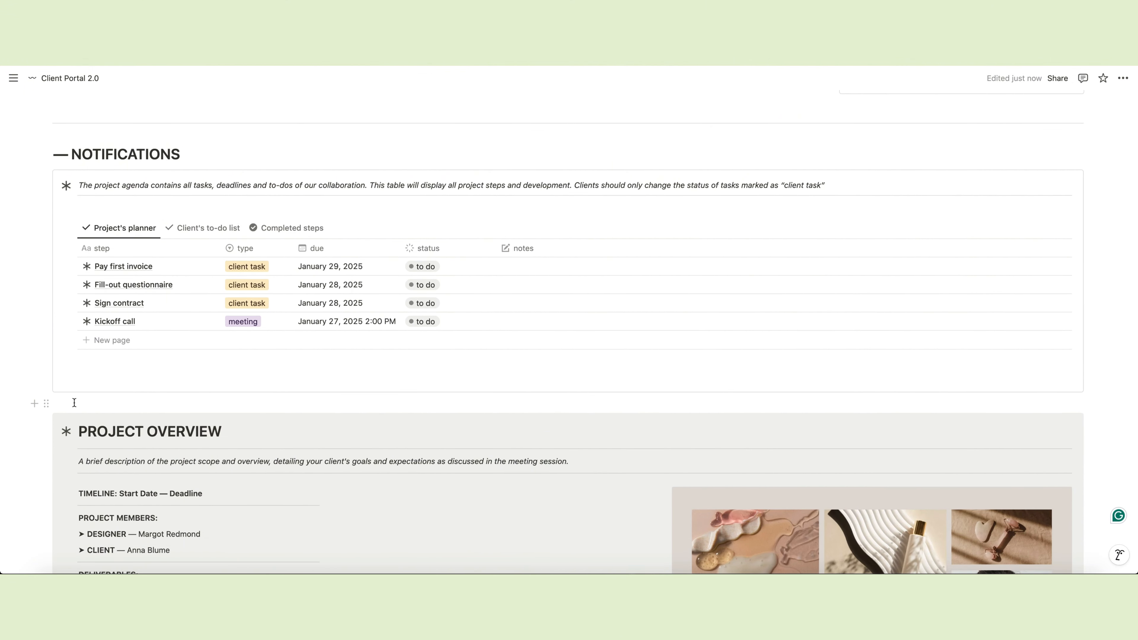
scroll(59, 406, down, 1)
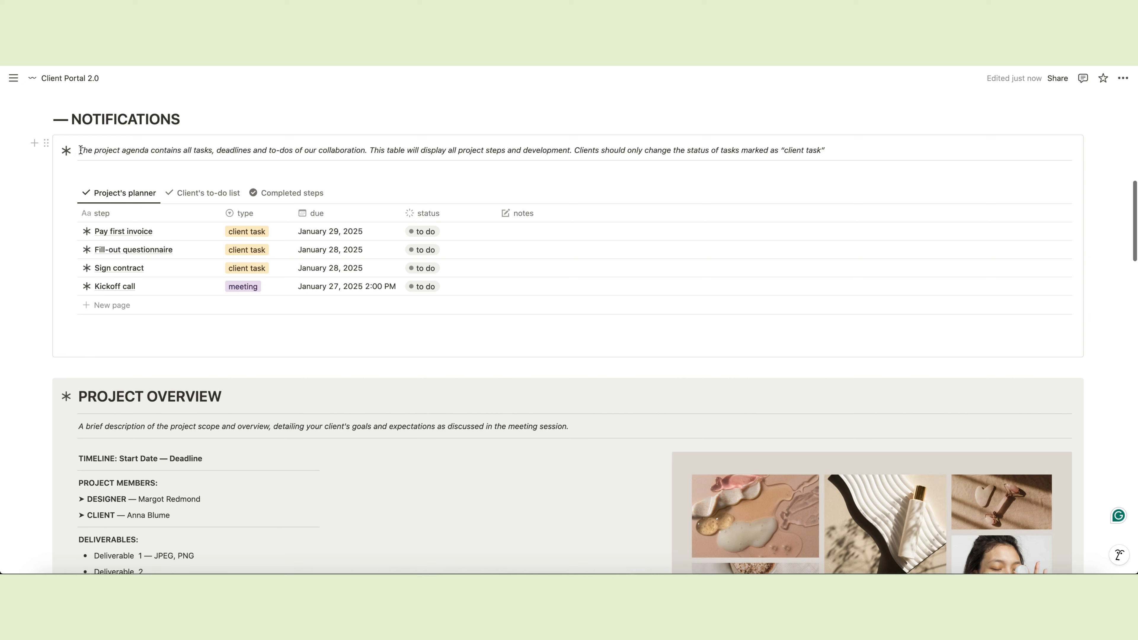
drag(80, 151, 640, 170)
click(574, 119)
Add a "Logo design" entry to the Project's planner table and set its type to project step
scroll(609, 193, down, 1)
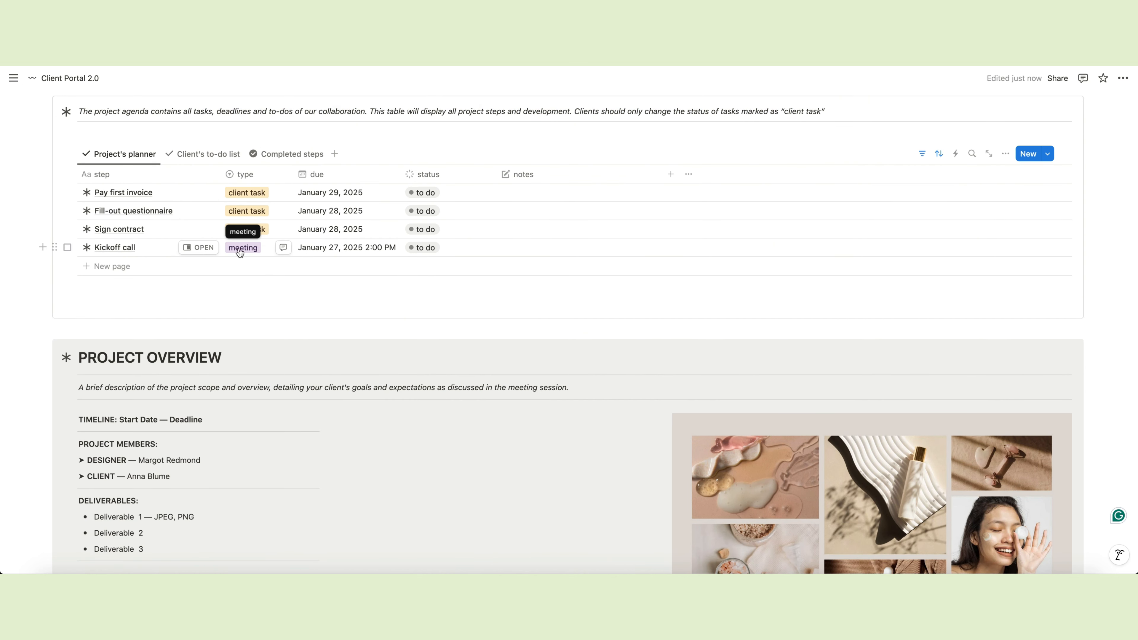
click(112, 265)
text(Logo )
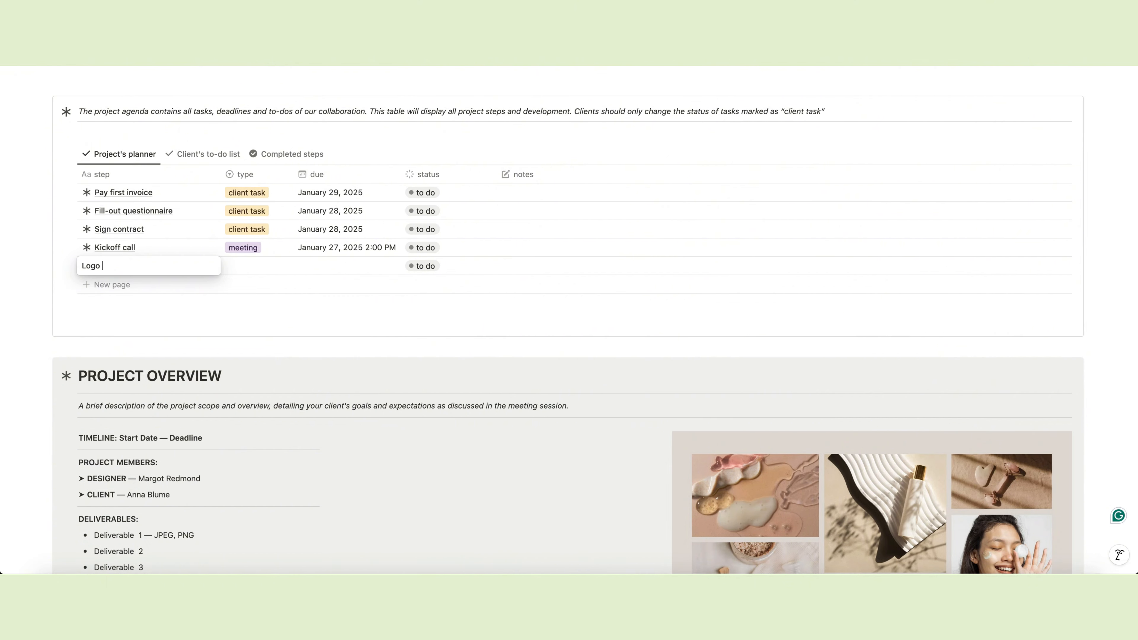
text(design)
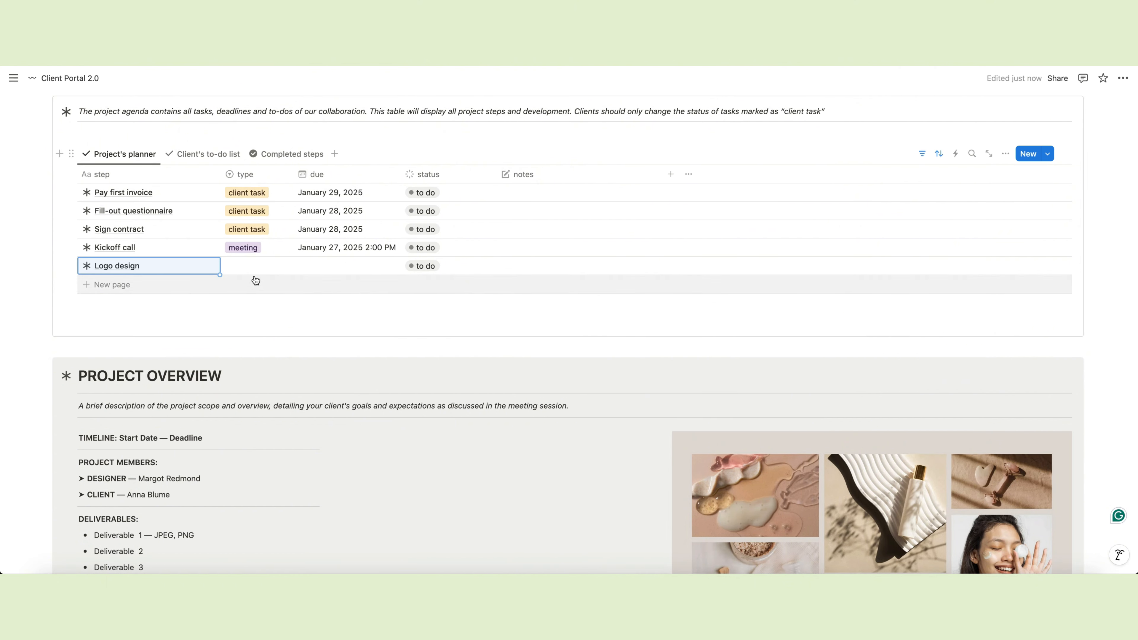
click(245, 267)
click(260, 301)
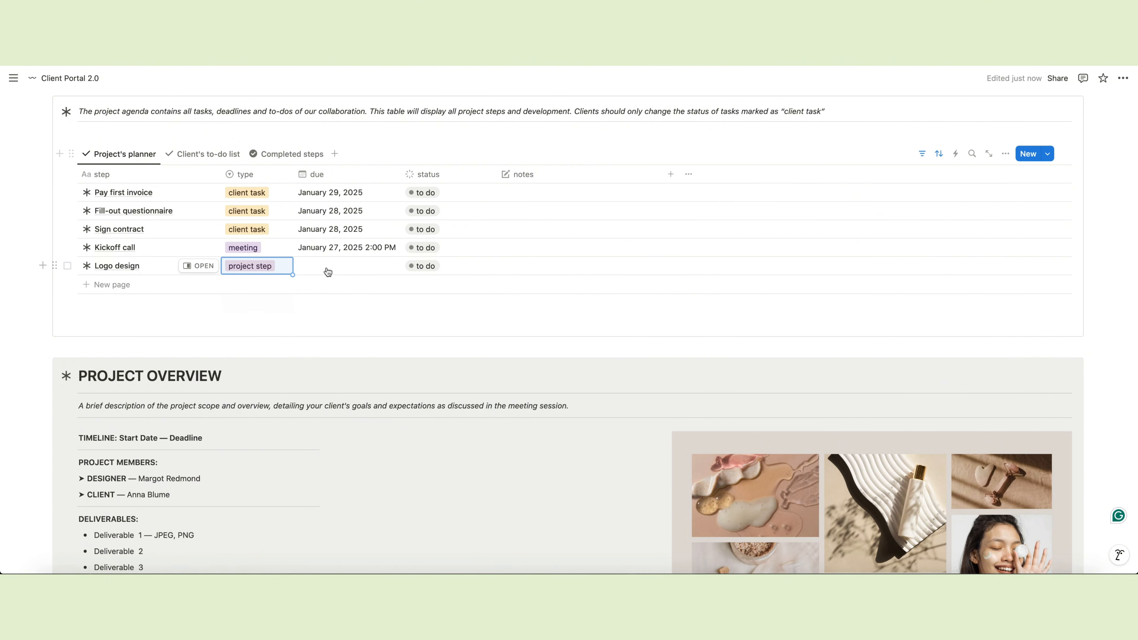
Set the Logo design entry's due date to January 31, 2025 and its status to in progress
click(326, 270)
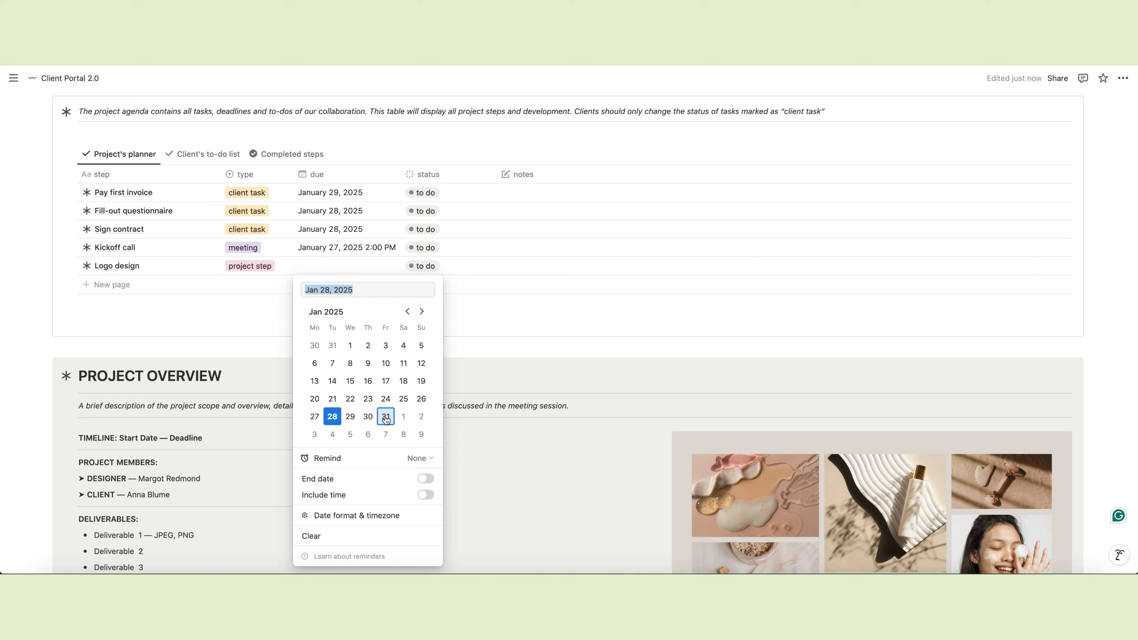
click(385, 416)
click(497, 320)
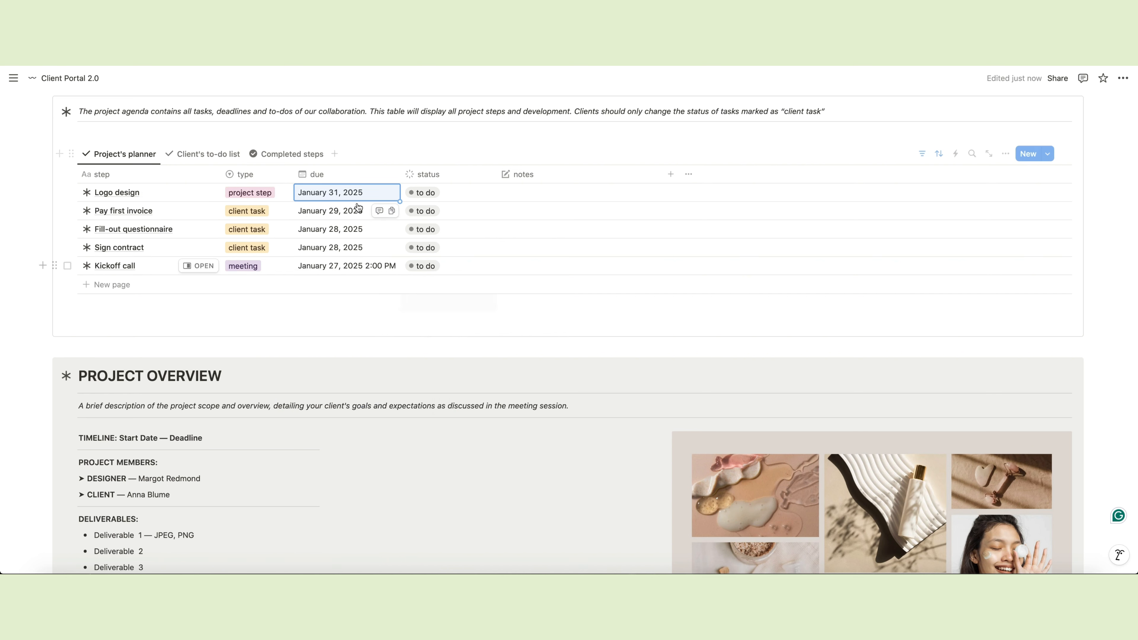
click(424, 192)
click(437, 269)
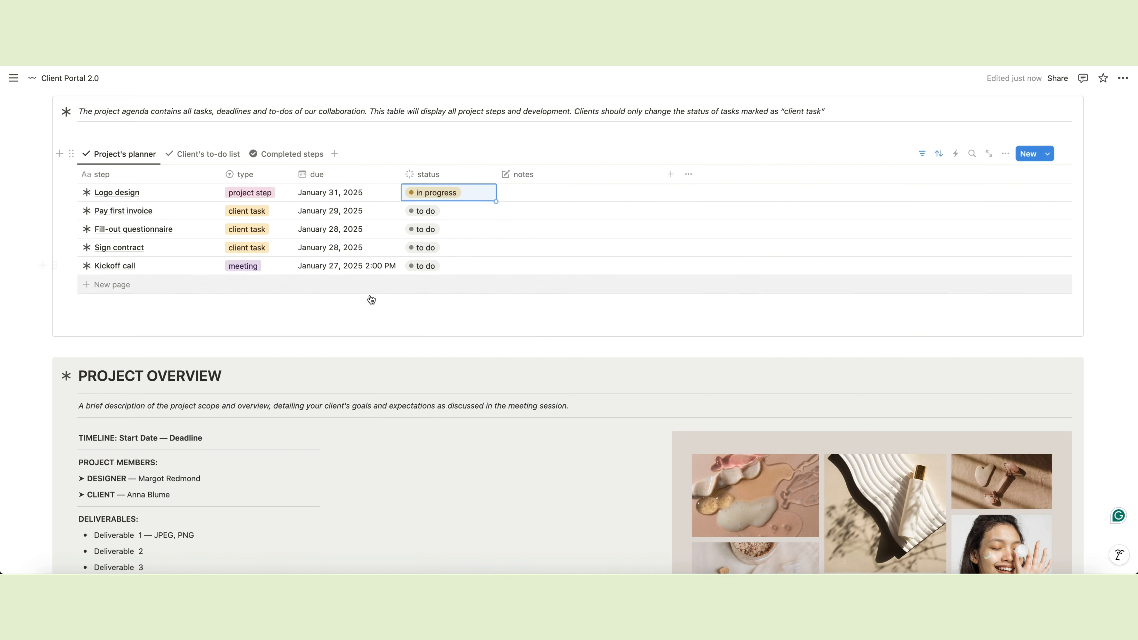
click(376, 320)
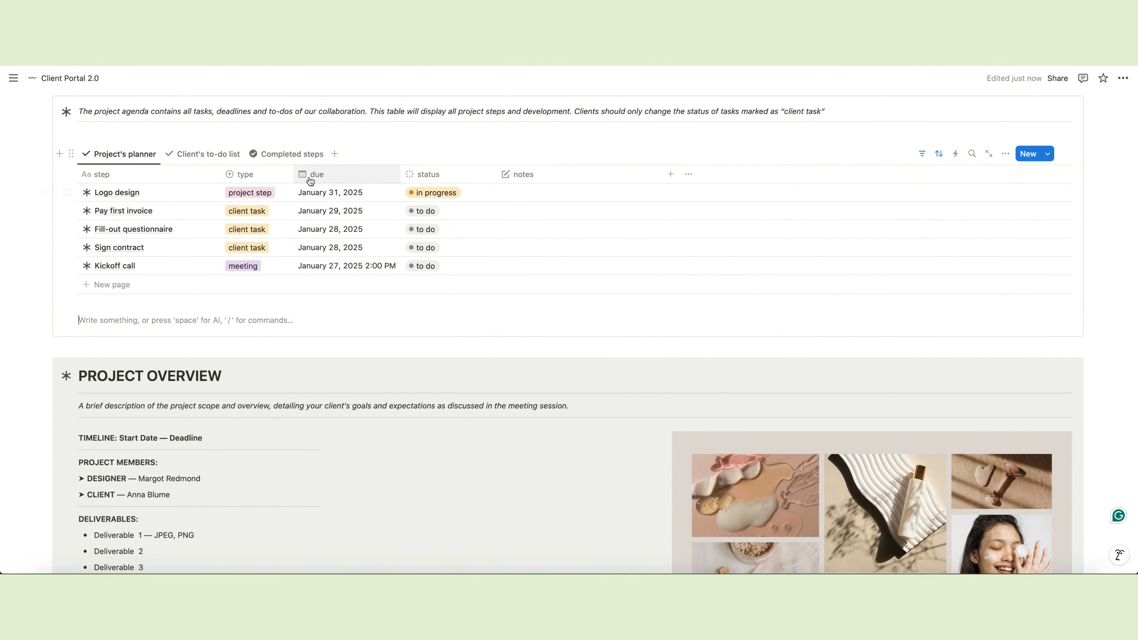
Set the Pay first invoice task's status to completed and check it in the Completed steps view
scroll(209, 230, up, 2)
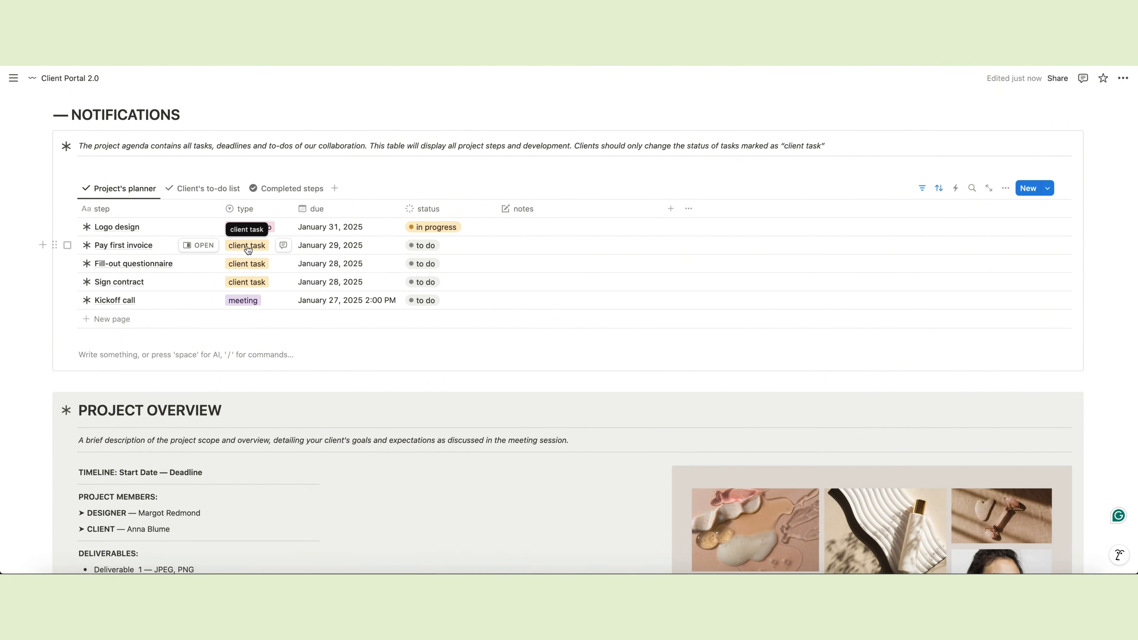
click(422, 246)
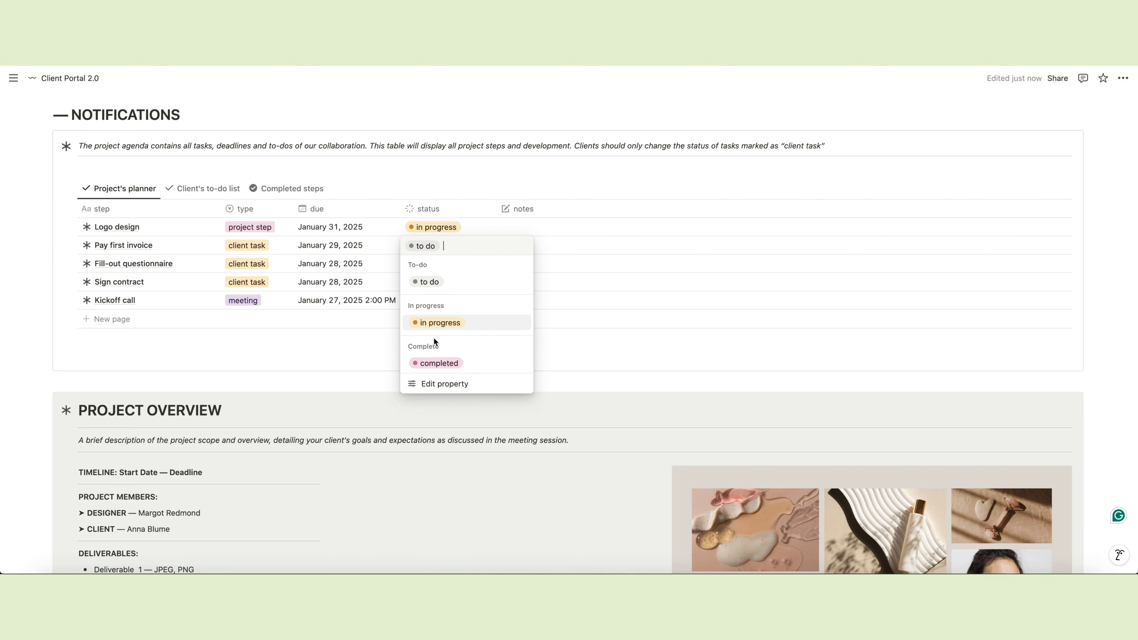
click(437, 363)
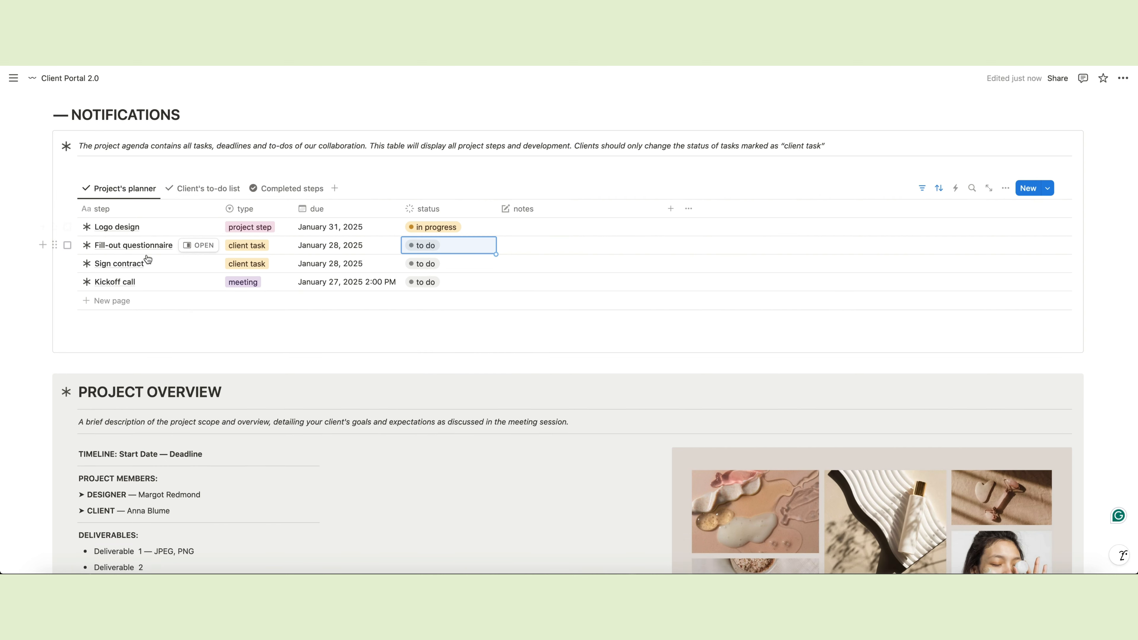
click(37, 306)
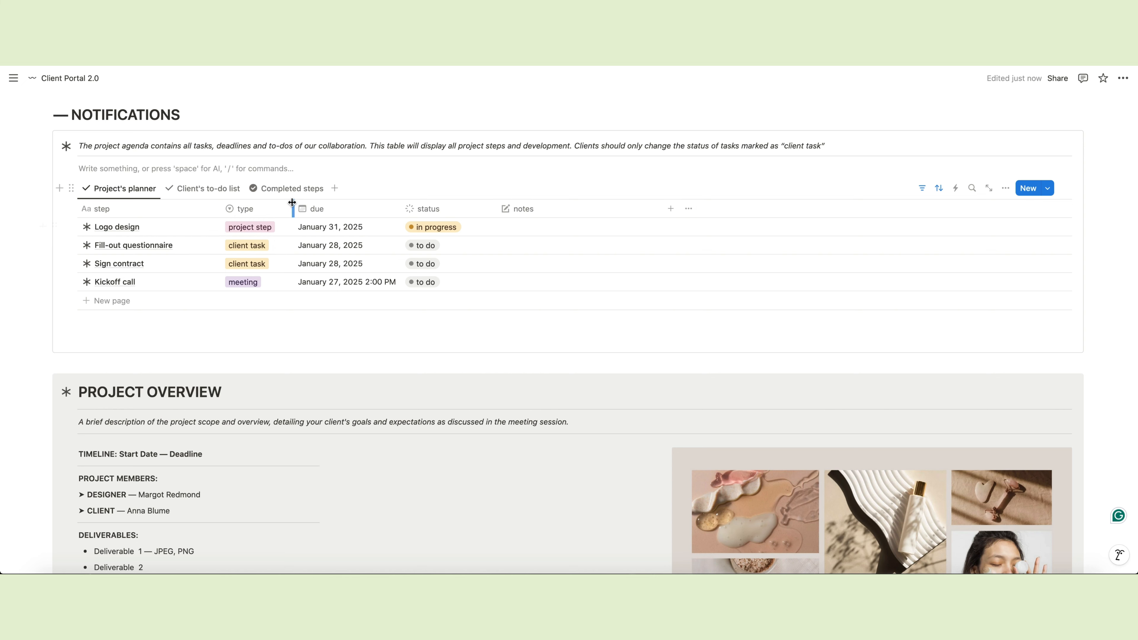
click(300, 190)
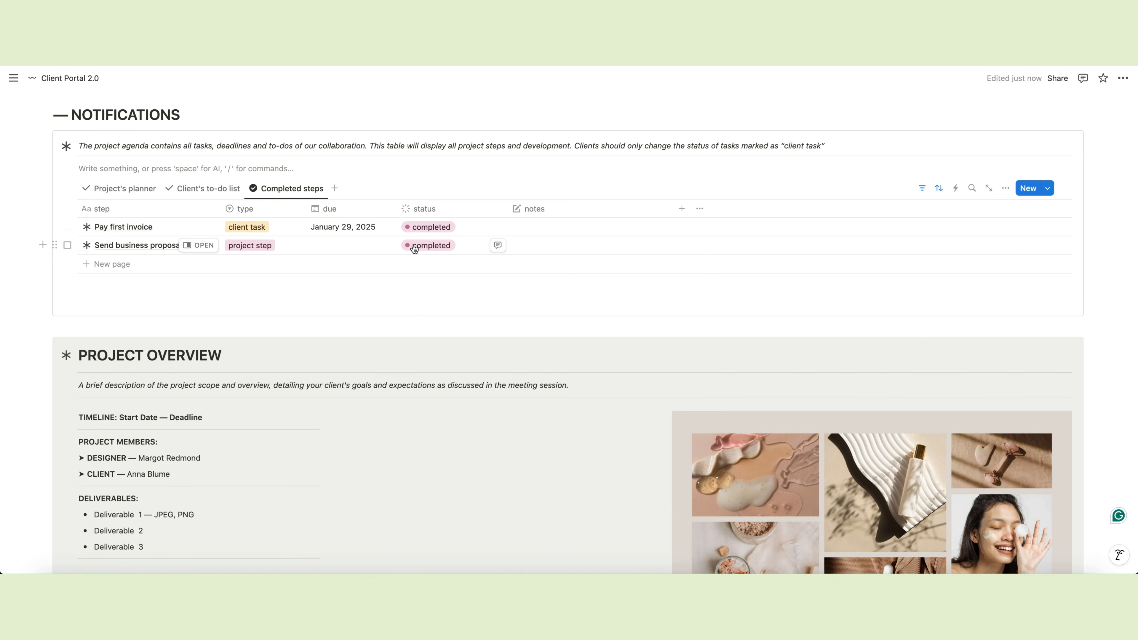
In the Client's to-do list view, set the Fill-out questionnaire task's status to in progress
click(209, 189)
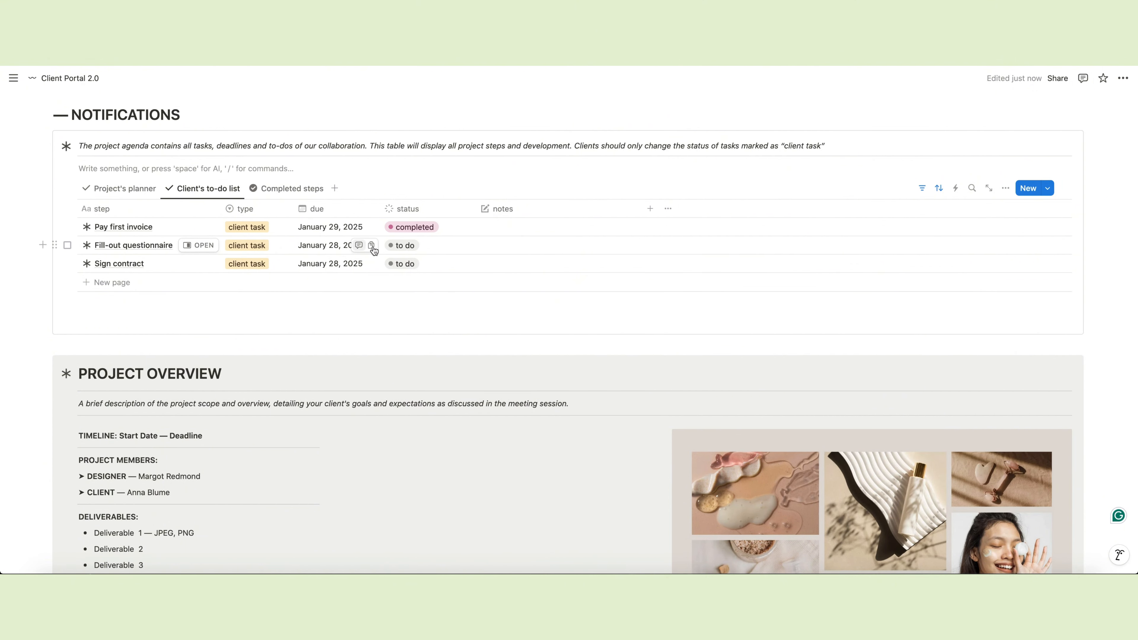
click(404, 247)
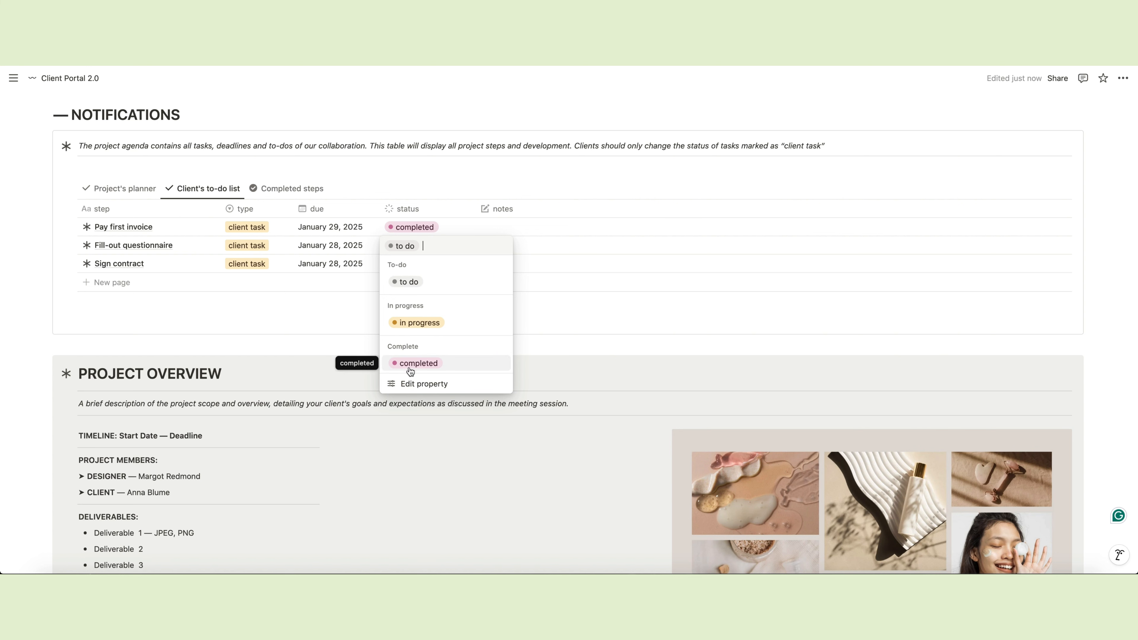
click(415, 326)
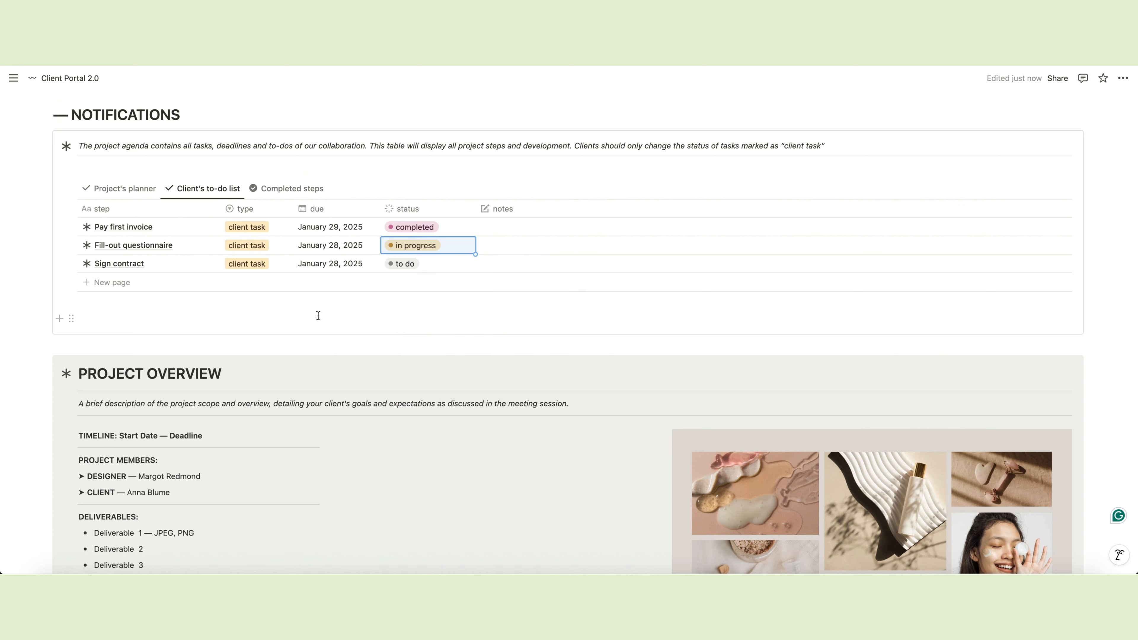
click(317, 315)
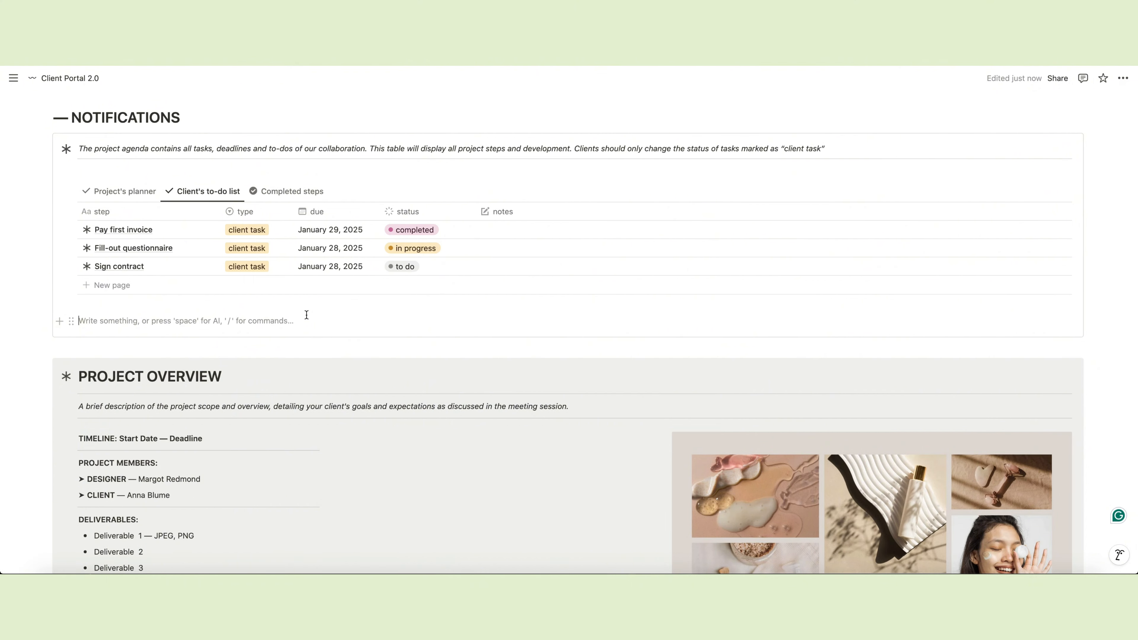
Examine the brief description and the TIMELINE line in the PROJECT OVERVIEW section
scroll(307, 315, down, 6)
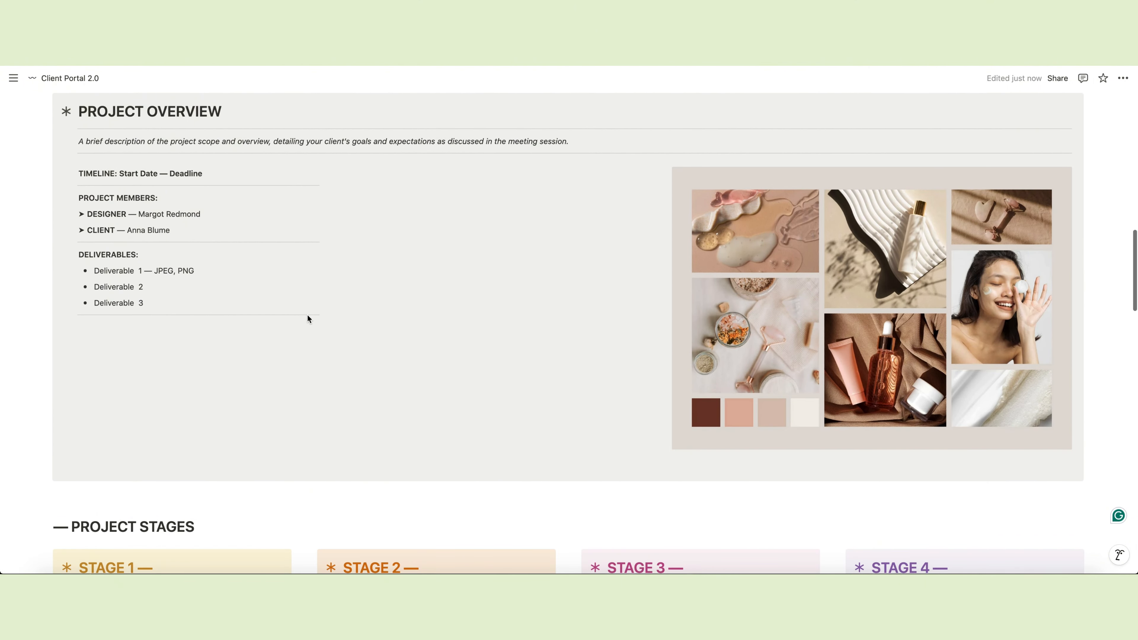
triple_click(85, 142)
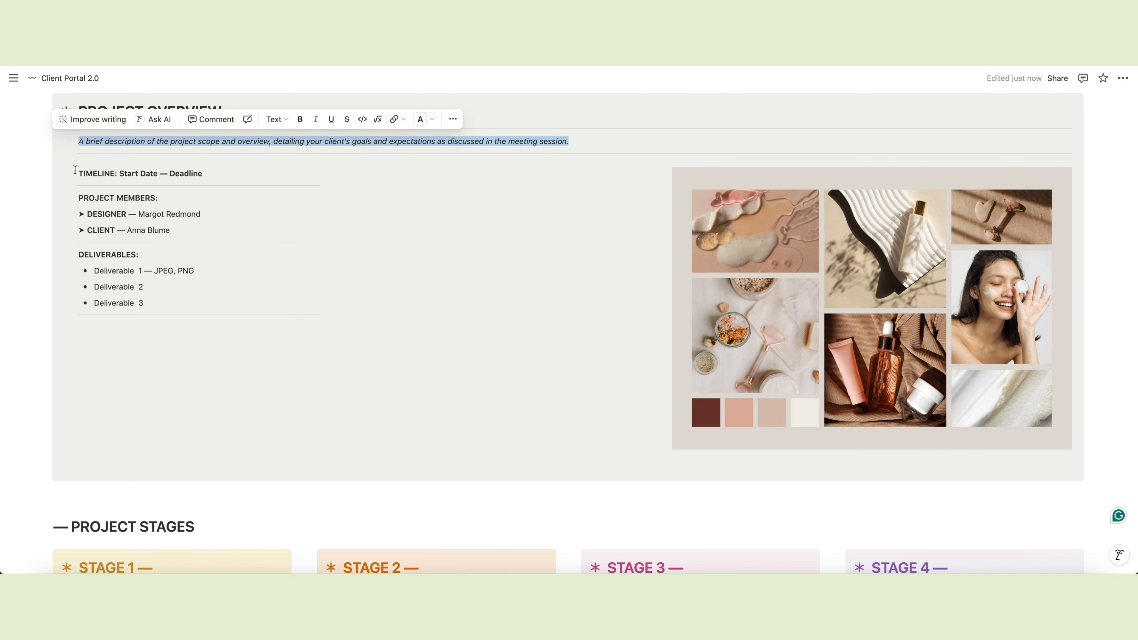
drag(76, 172, 207, 176)
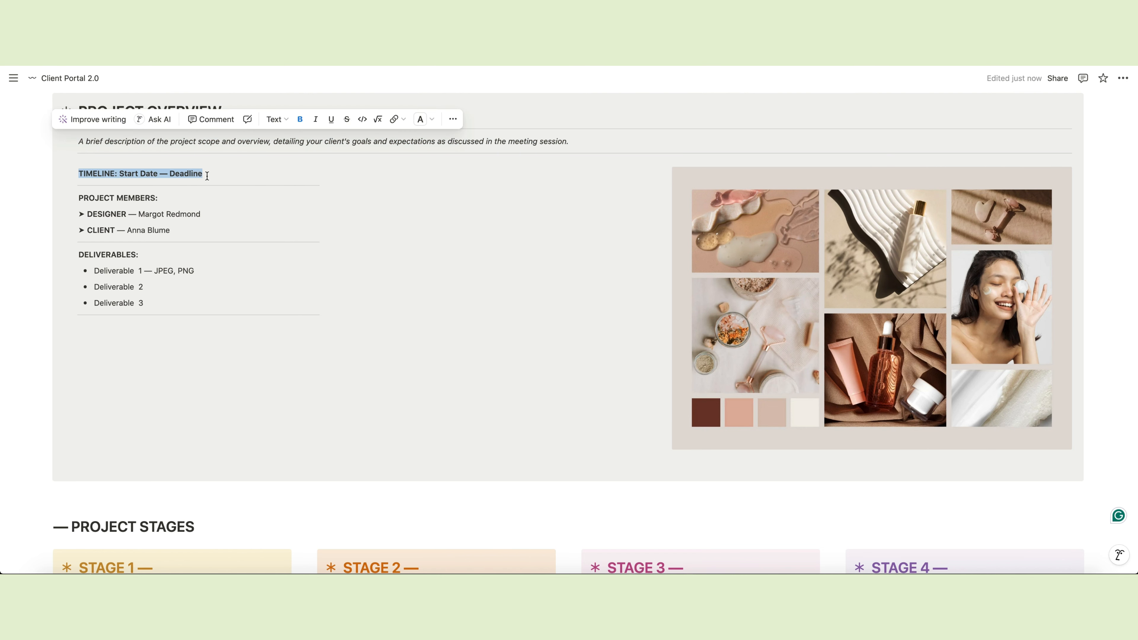
click(206, 175)
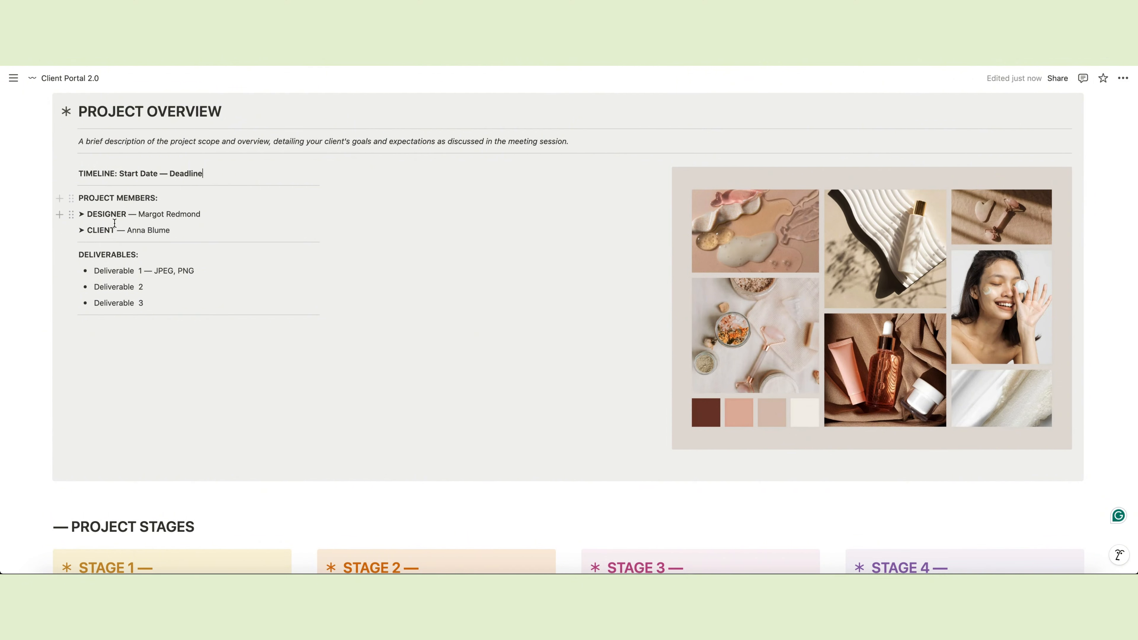
Examine the PROJECT MEMBERS entries and the DELIVERABLES list in the PROJECT OVERVIEW section
drag(141, 212, 206, 214)
click(206, 214)
drag(79, 255, 162, 304)
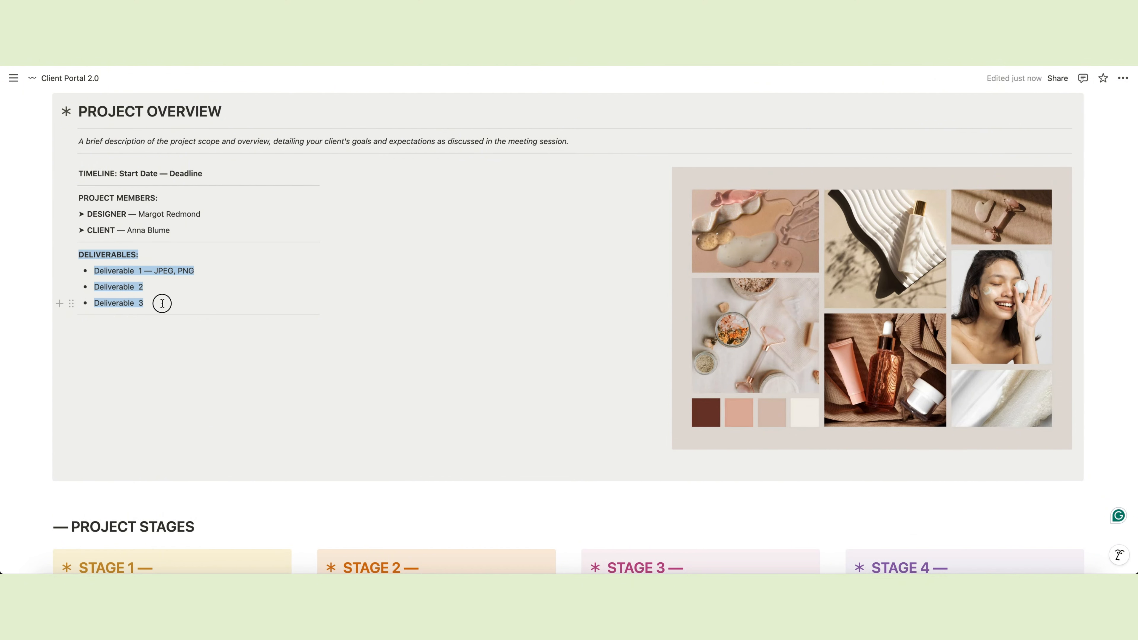
click(162, 303)
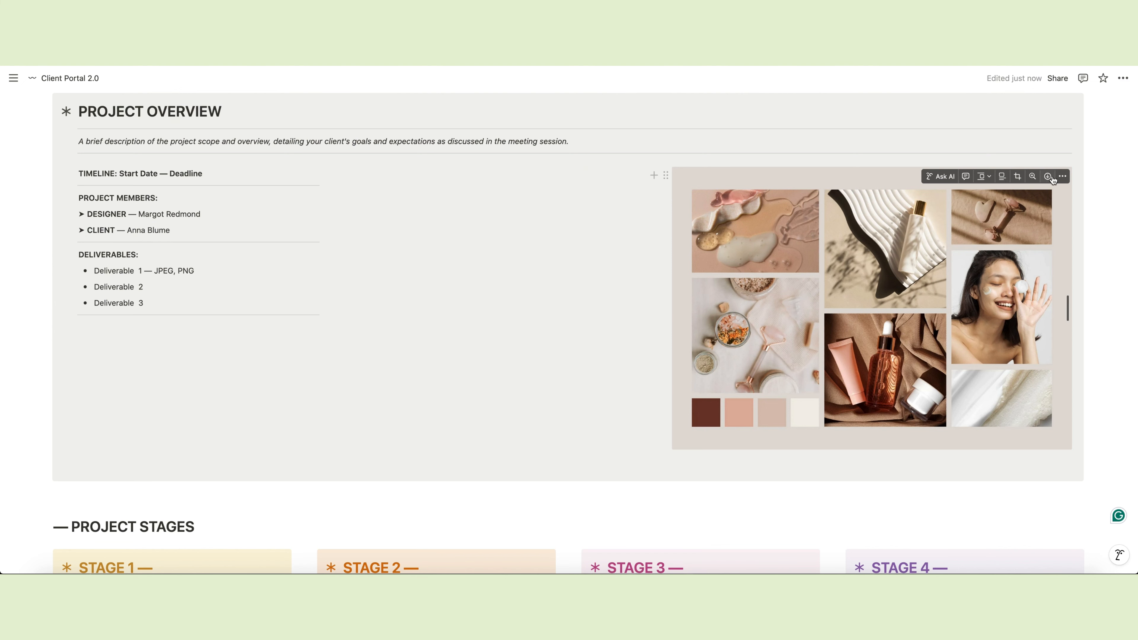
Examine the actions available for the mood board image in the PROJECT OVERVIEW section, including Replace
click(1063, 177)
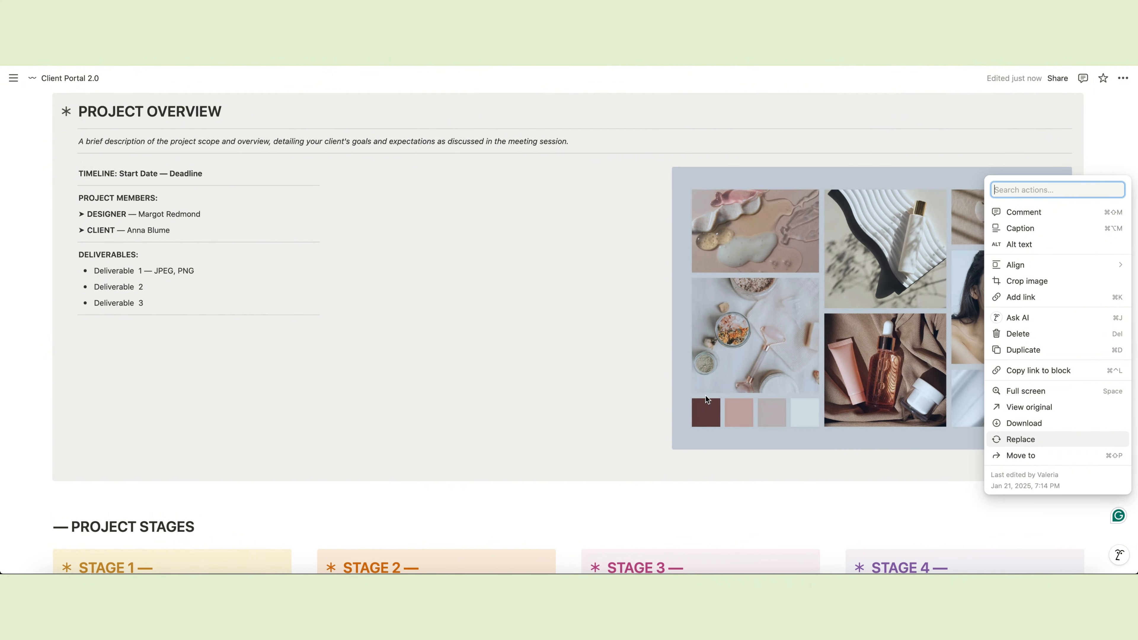
click(629, 392)
click(600, 385)
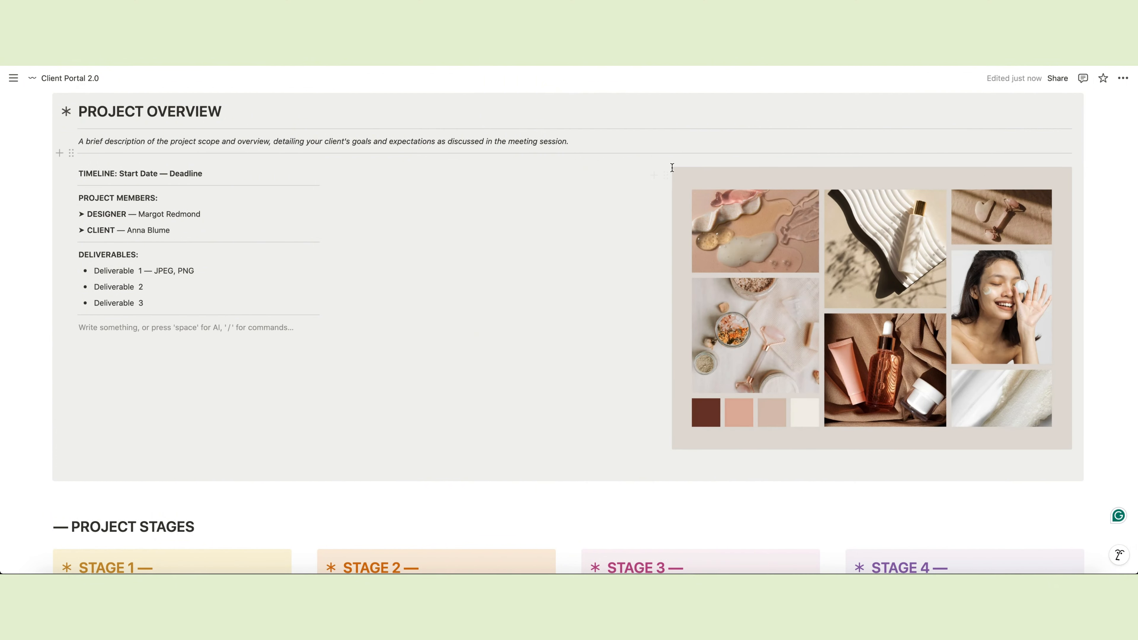
click(662, 175)
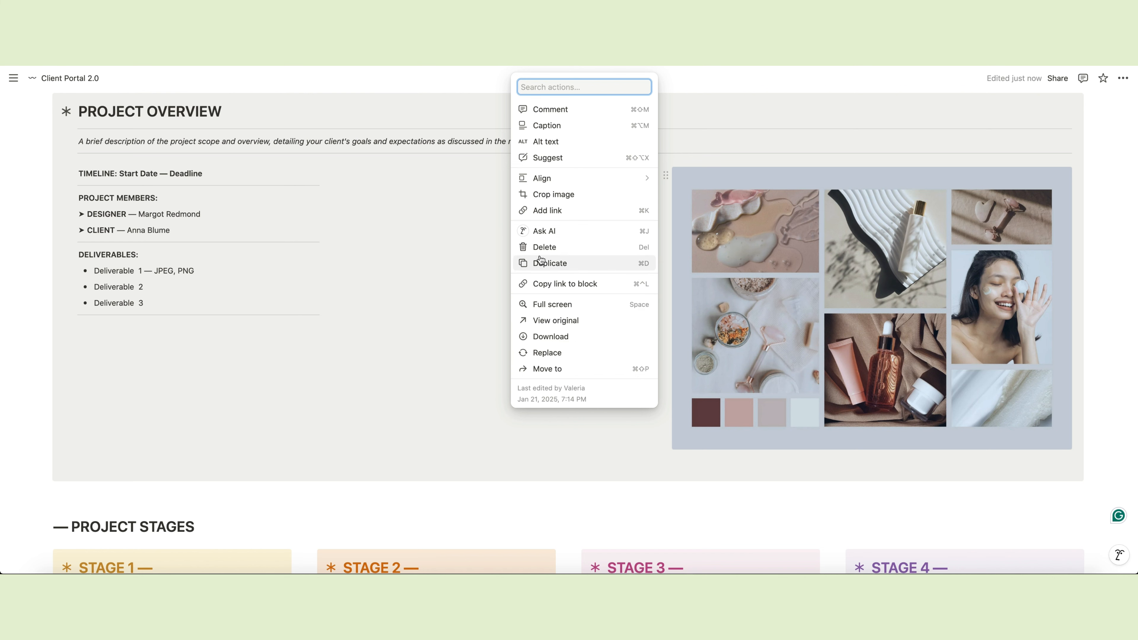
click(395, 397)
Set the background color of the Stage 1 — Onboarding callout under PROJECT STAGES to blue
scroll(396, 399, down, 7)
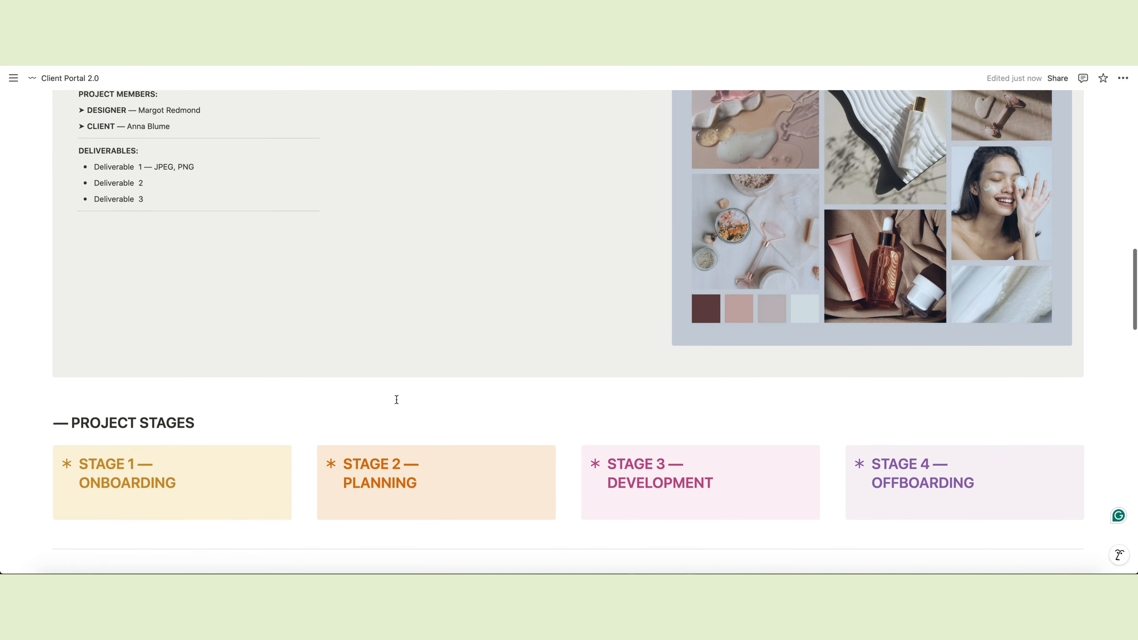
scroll(396, 399, down, 2)
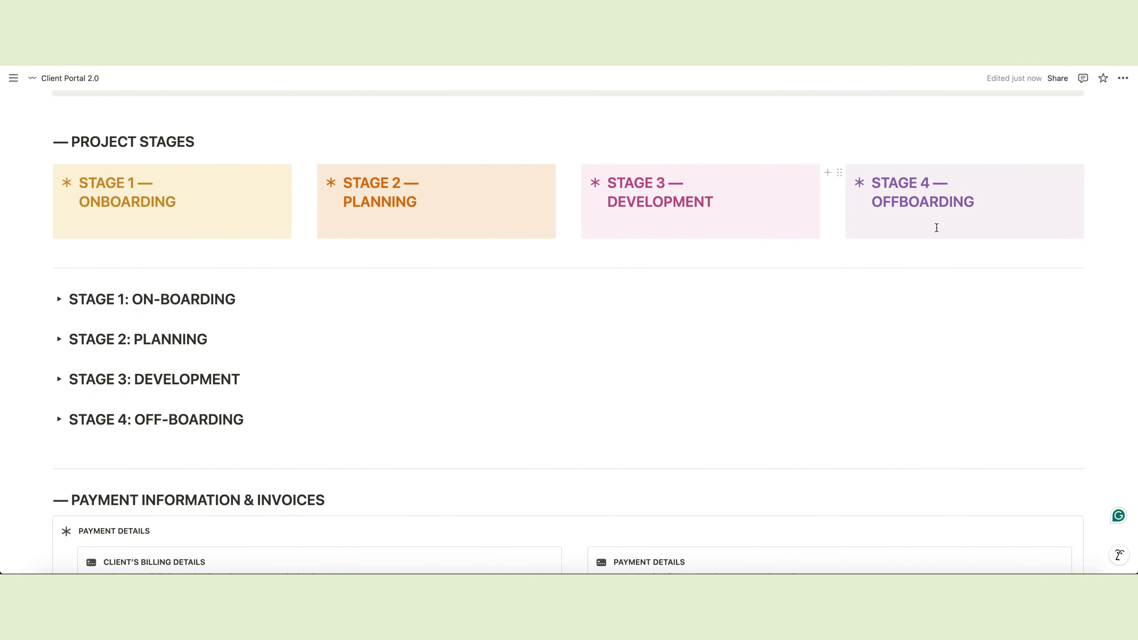
scroll(868, 301, down, 1)
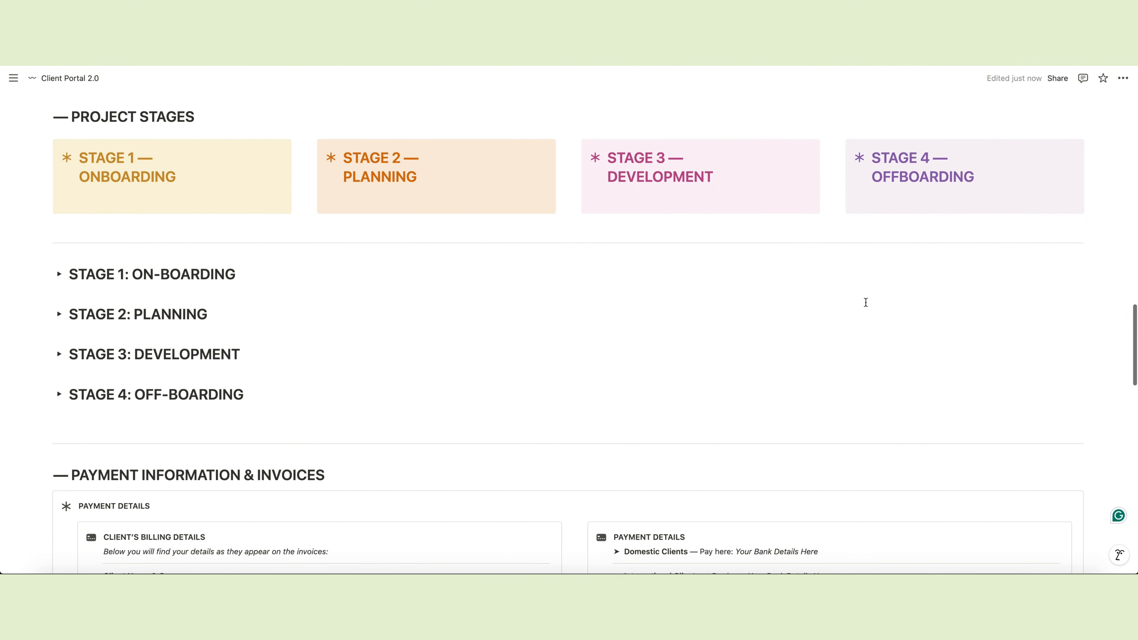
click(46, 146)
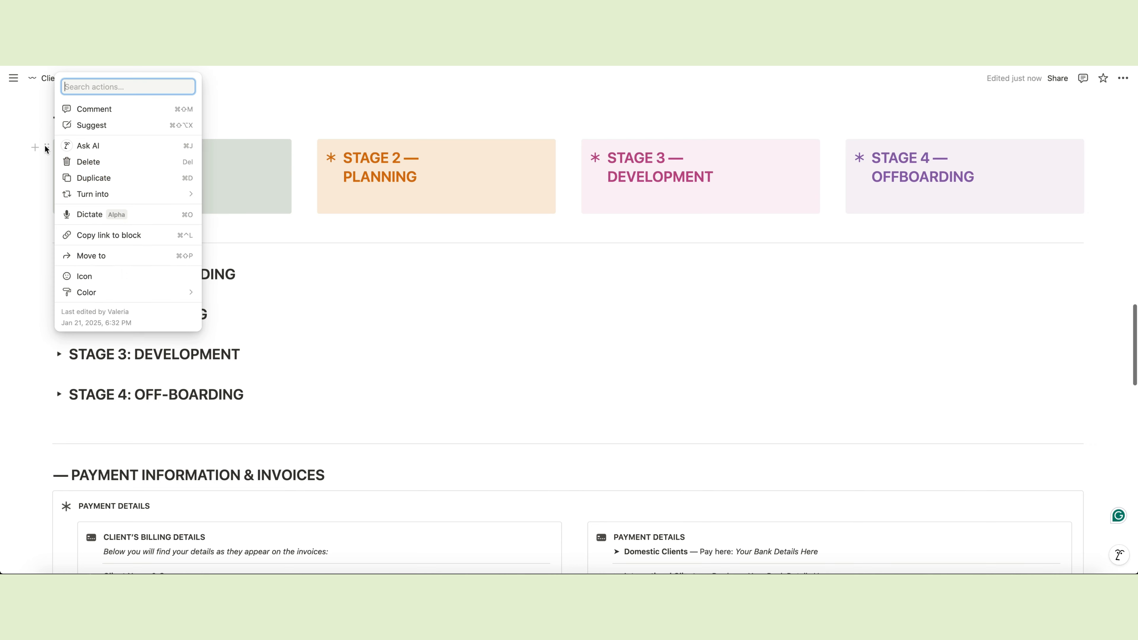
mouse_move(67, 293)
scroll(268, 403, down, 2)
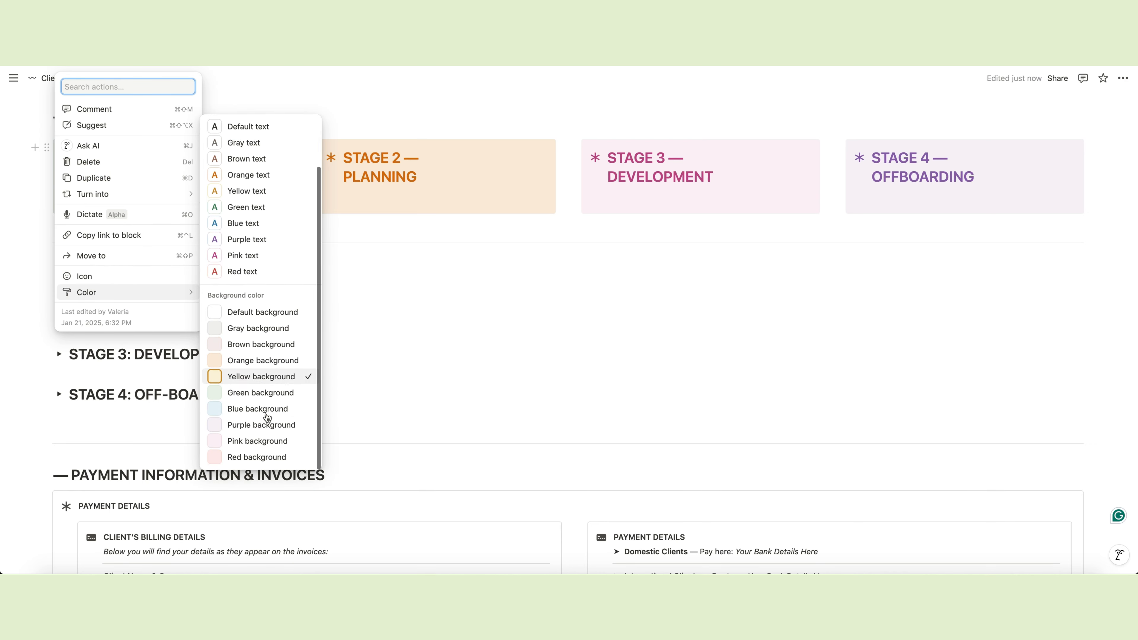
click(260, 409)
Change the Stage 1 — Onboarding callout's icon to a blue asterisk
scroll(342, 112, up, 2)
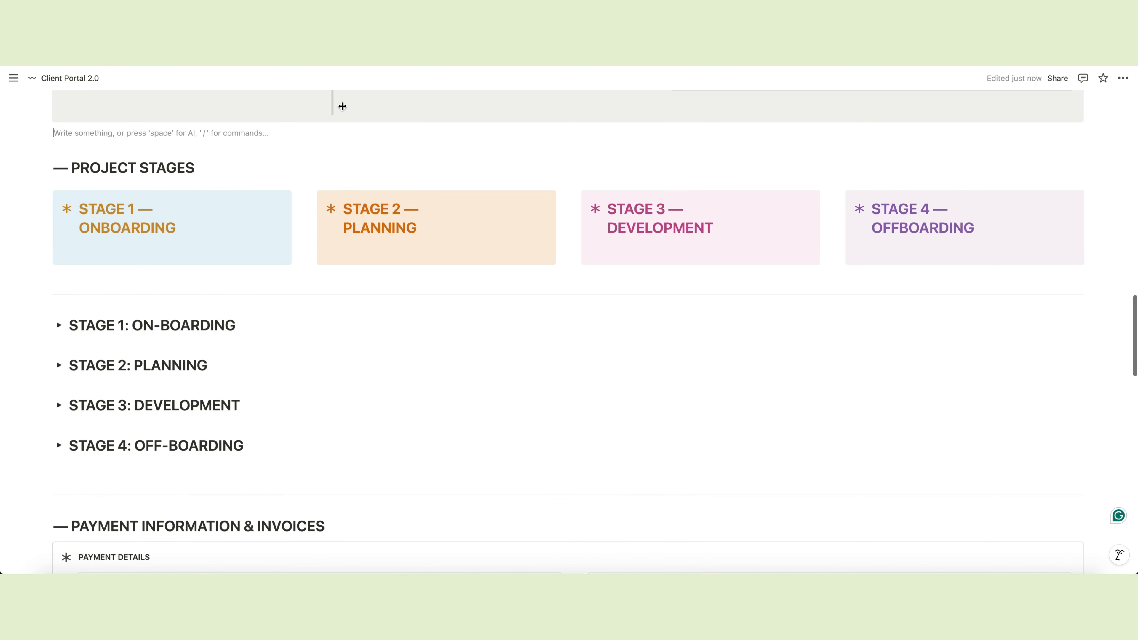
click(66, 209)
click(219, 256)
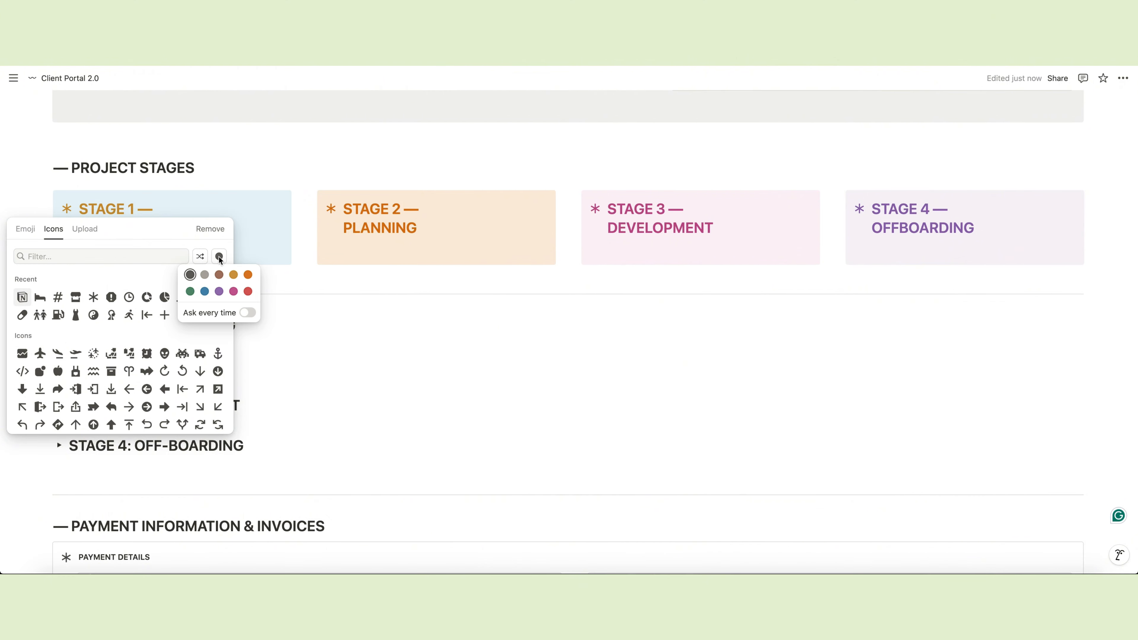
click(205, 292)
click(94, 297)
Set the Stage 1 — Onboarding heading text to blue, and undo the callout's color changes
drag(81, 209, 179, 227)
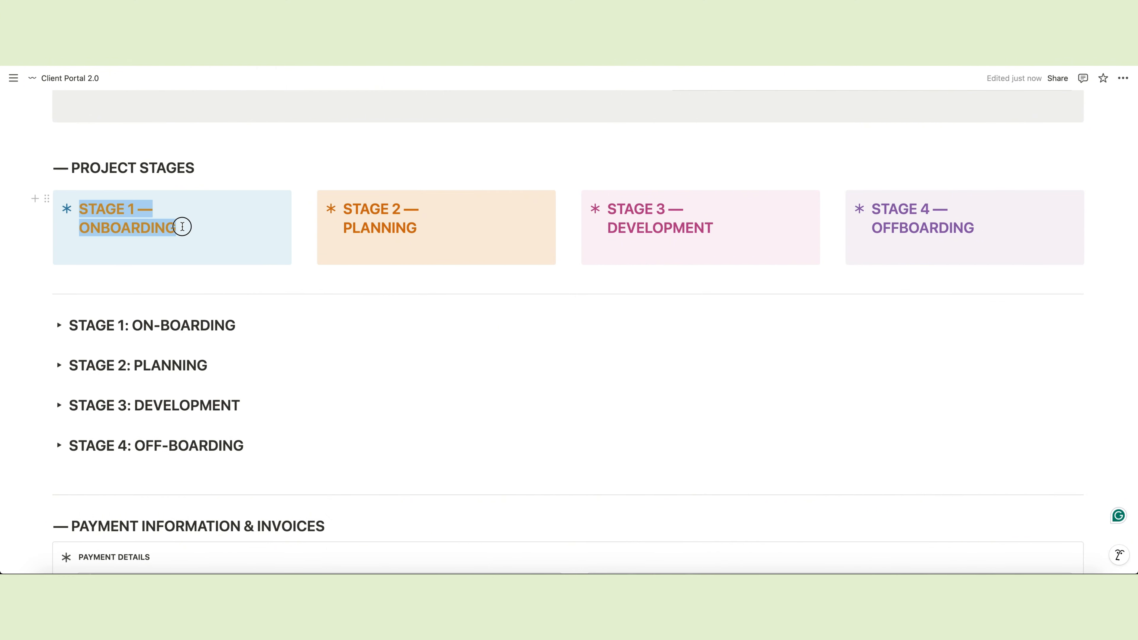
click(411, 182)
click(397, 276)
click(299, 265)
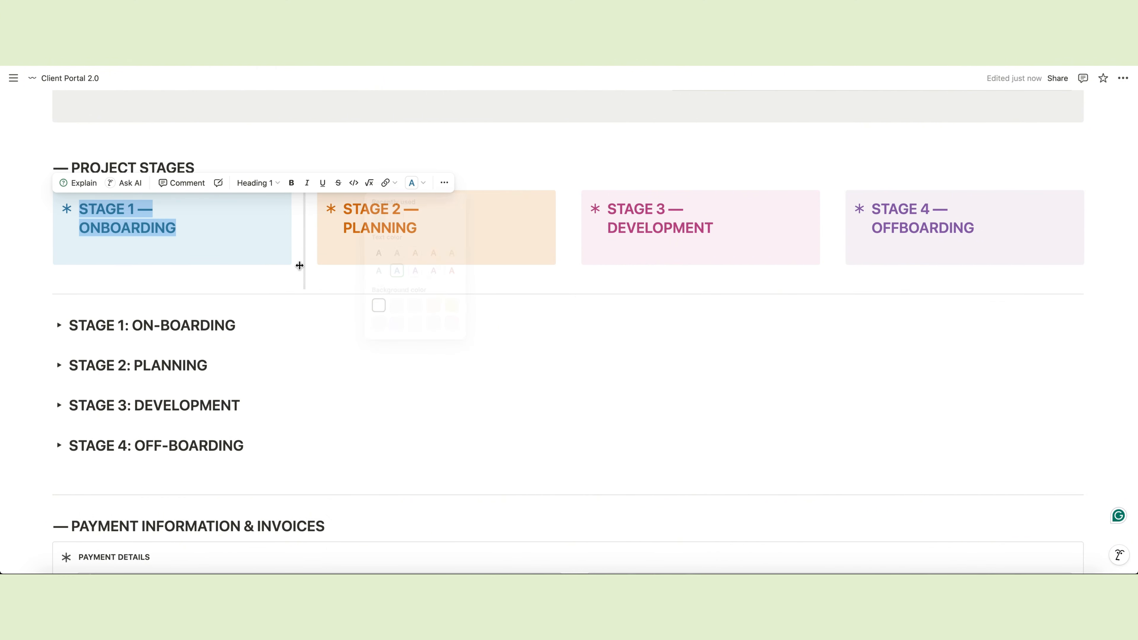
click(297, 262)
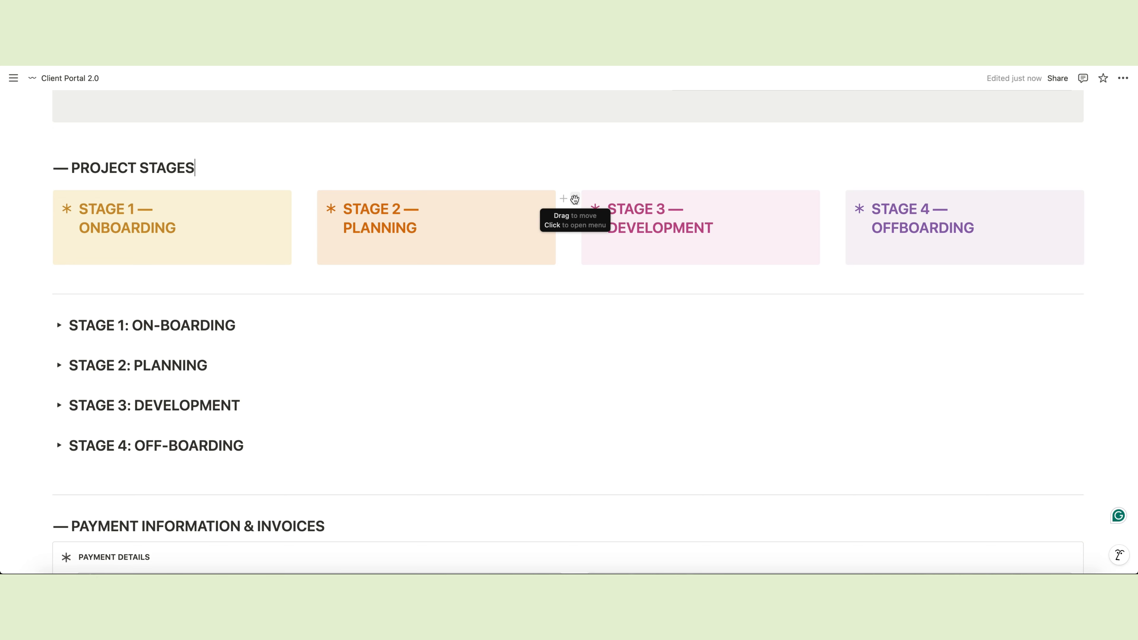
Duplicate the Stage 3 — Development callout and move the copy below the Stage 1 — Onboarding callout
click(574, 199)
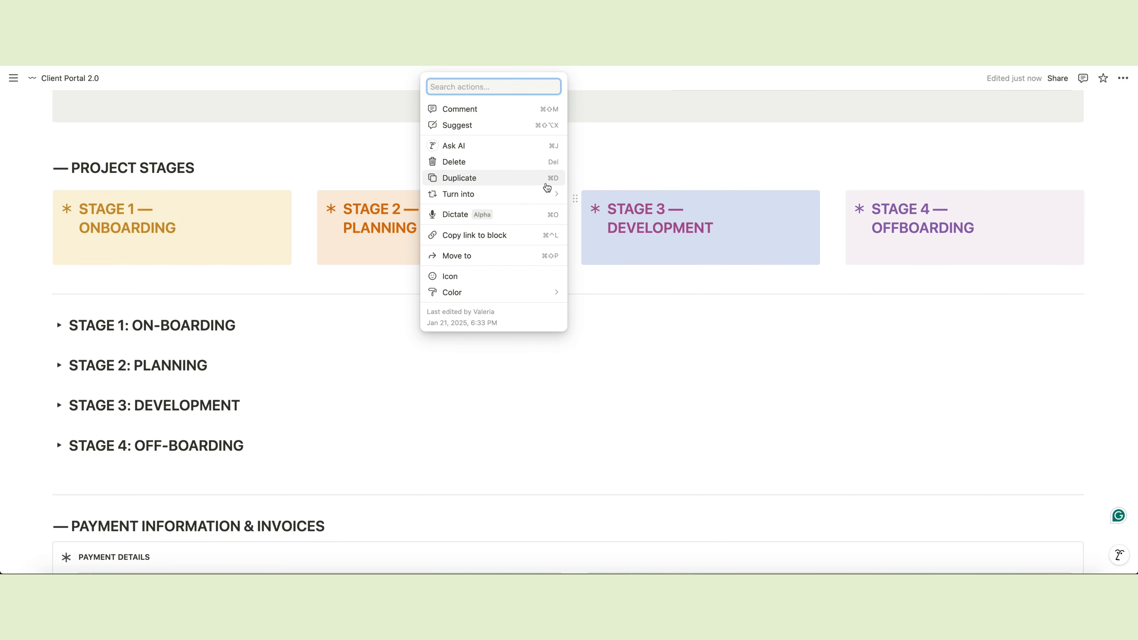
click(546, 187)
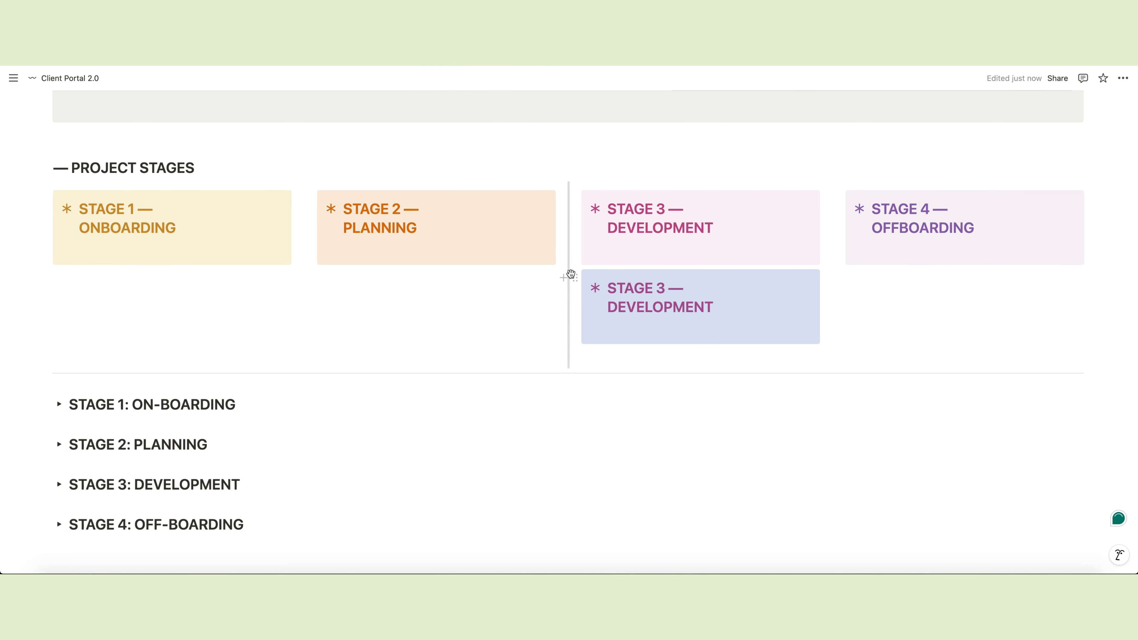
drag(575, 278, 204, 278)
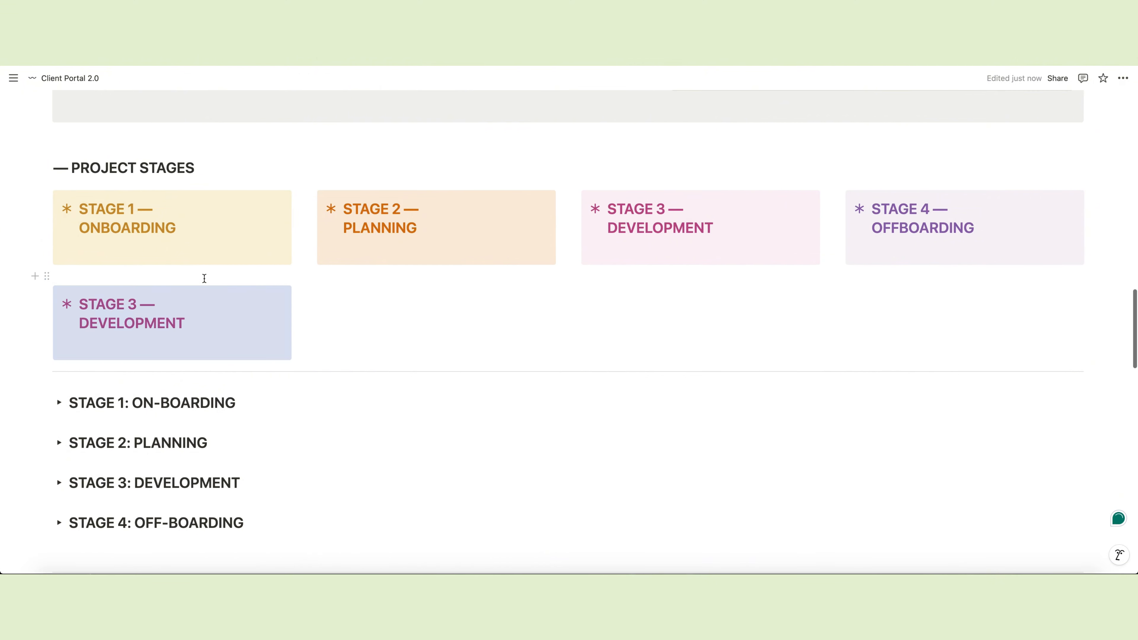
Rename the duplicated callout to STAGE 5 — NEW STAGE HERE and recolor its background, icon and text blue
text(5)
double_click(132, 323)
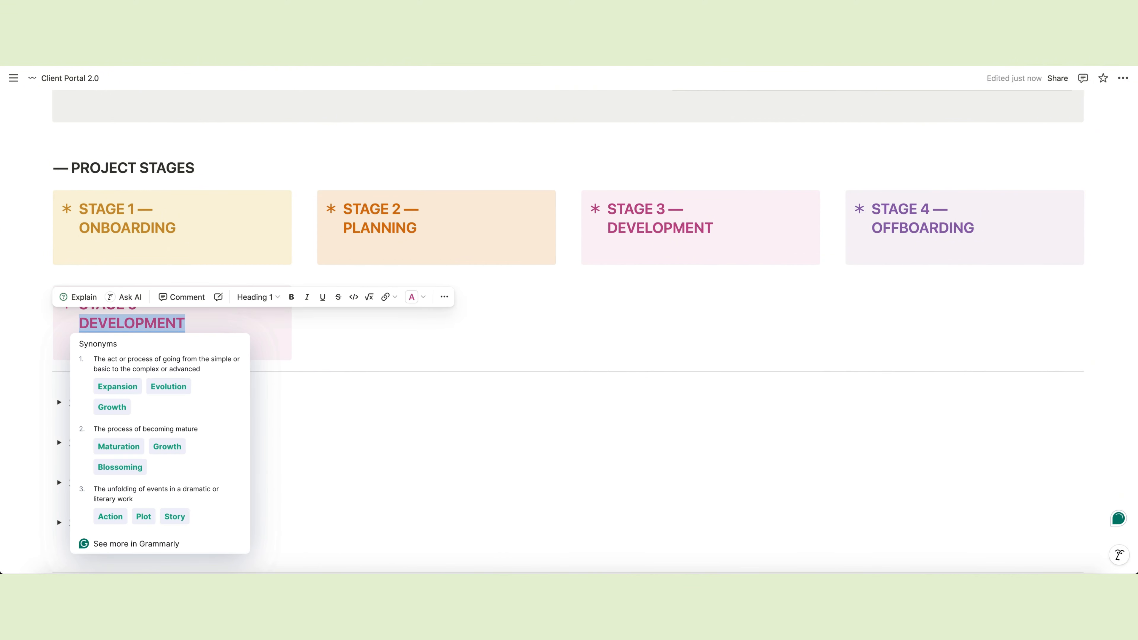
text(NEW STAGE HERE)
click(388, 333)
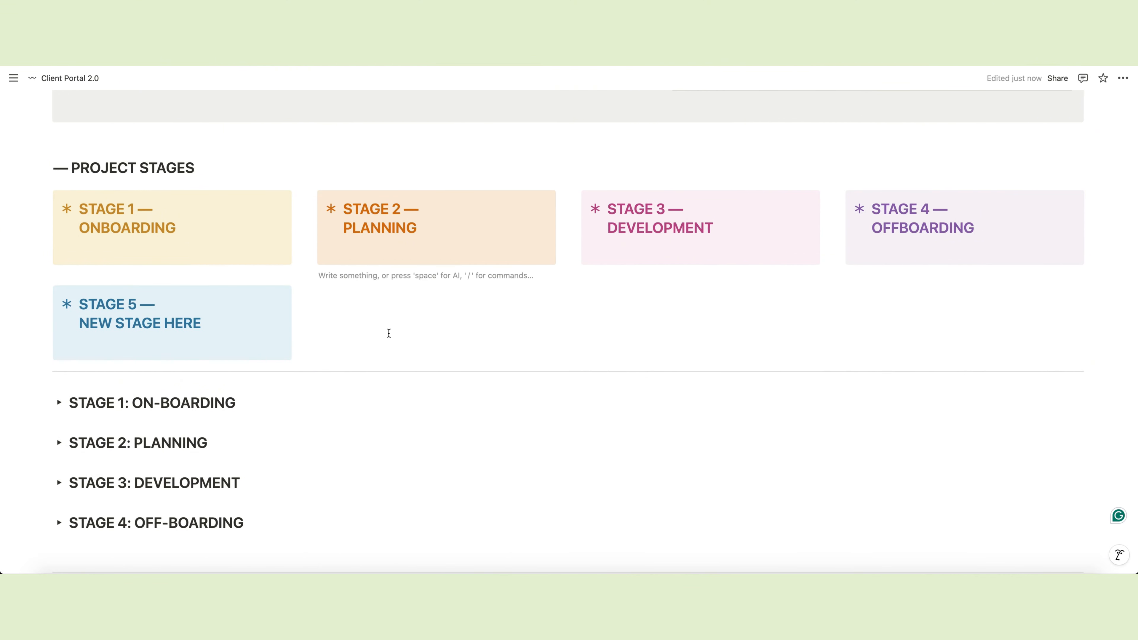
Delete the STAGE 5 — NEW STAGE HERE callout from the PROJECT STAGES section
scroll(388, 333, down, 3)
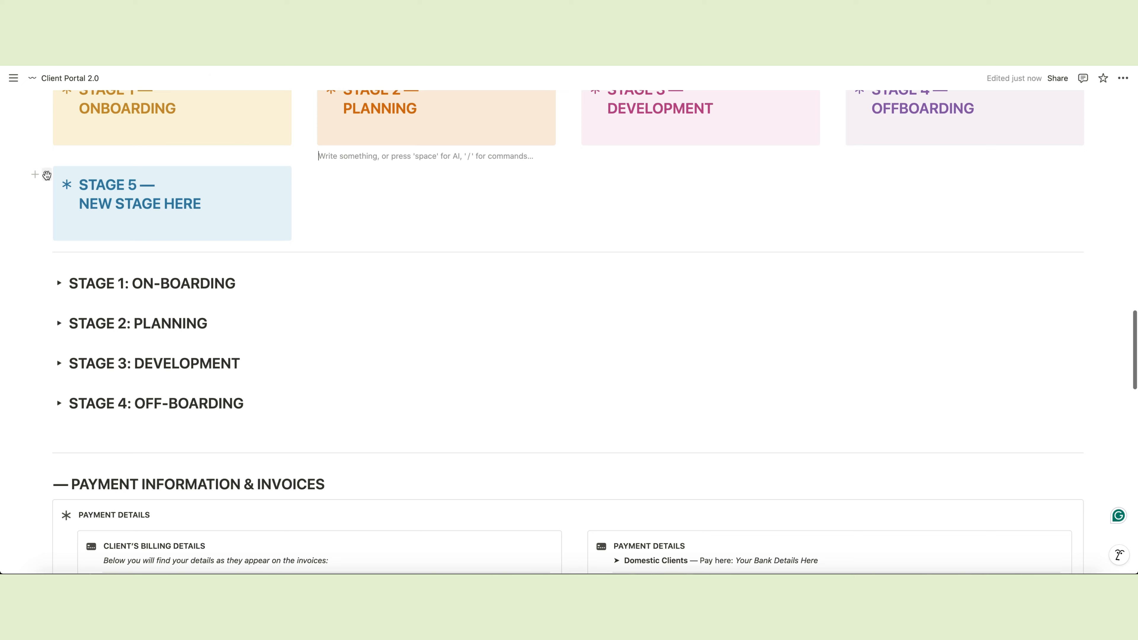
click(47, 175)
key(Delete)
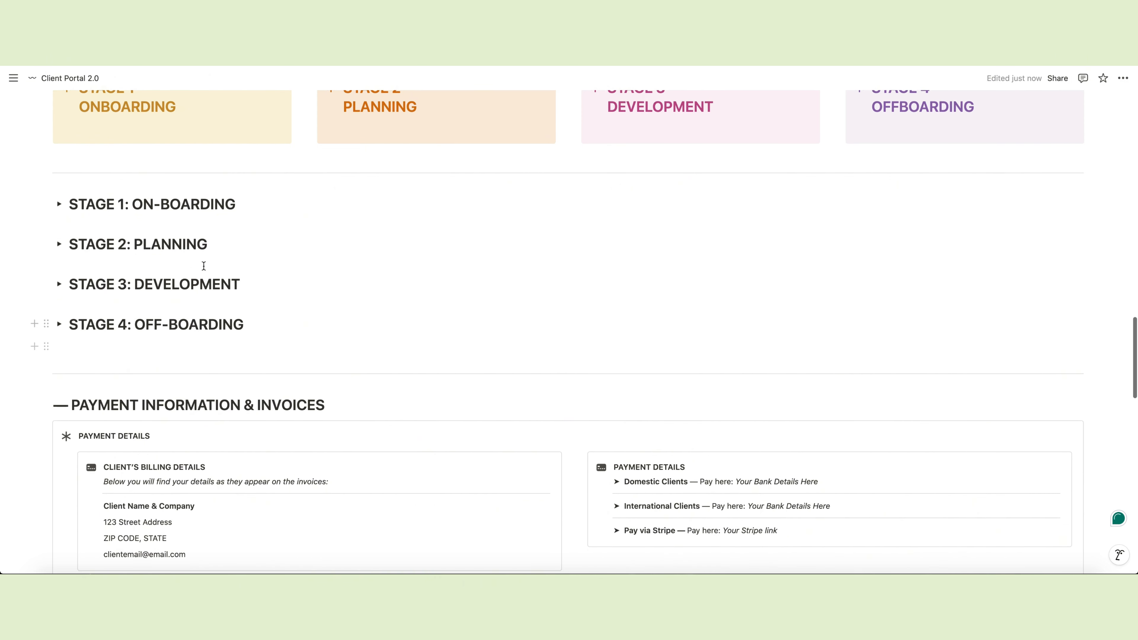
Expand the Stage 1: On-boarding, Stage 2: Planning and Stage 3: Development toggles to view their contents
click(59, 205)
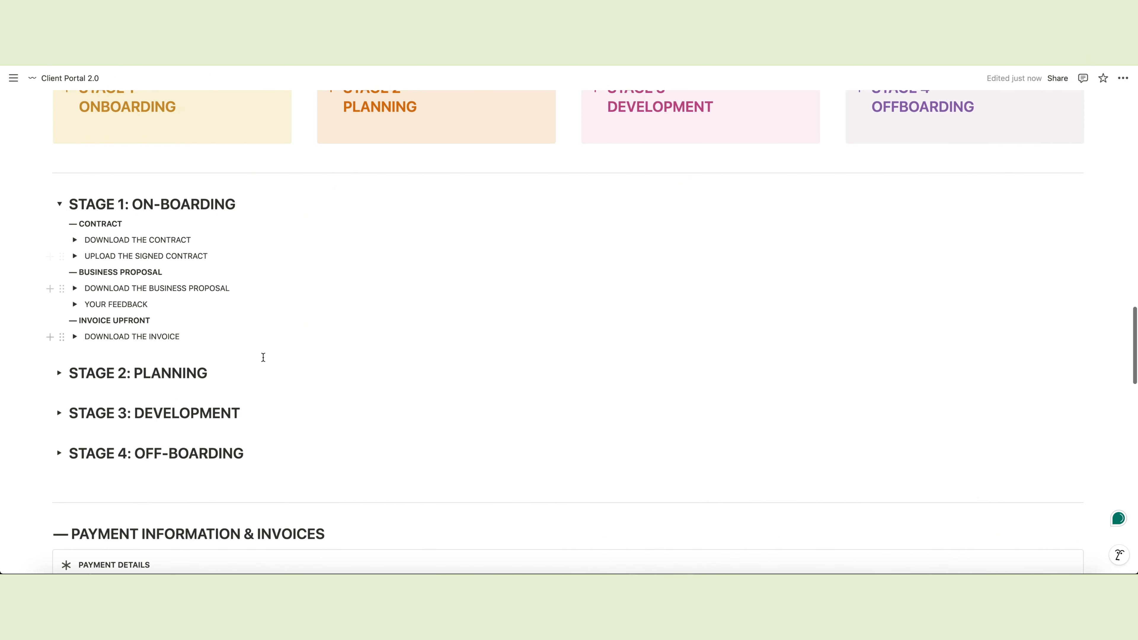
scroll(273, 357, down, 1)
click(60, 334)
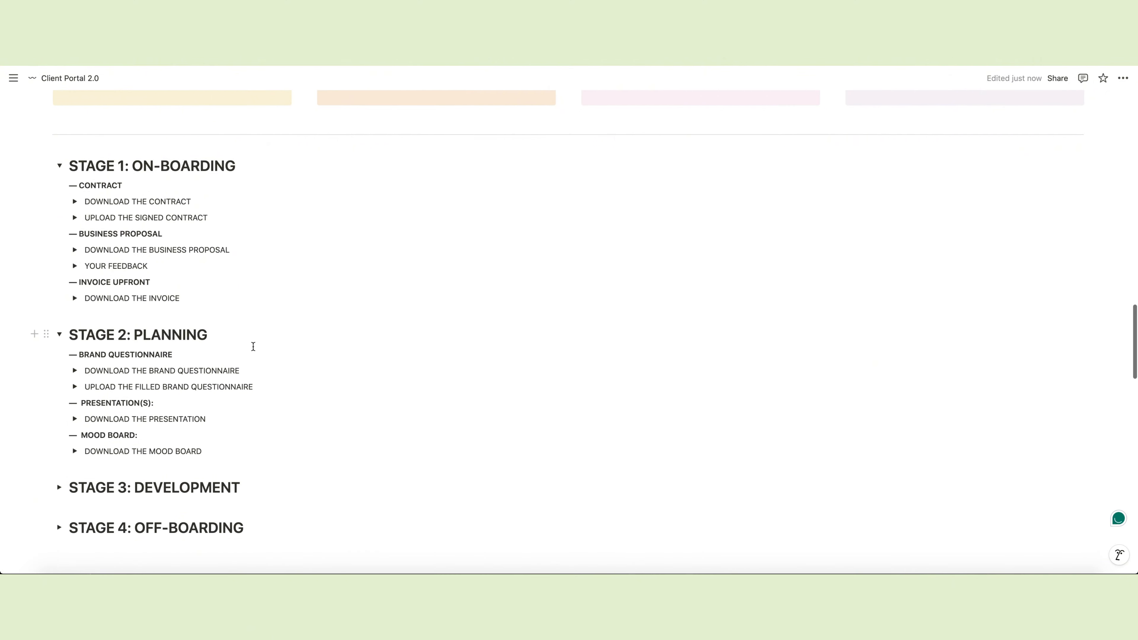
scroll(253, 347, down, 4)
click(59, 333)
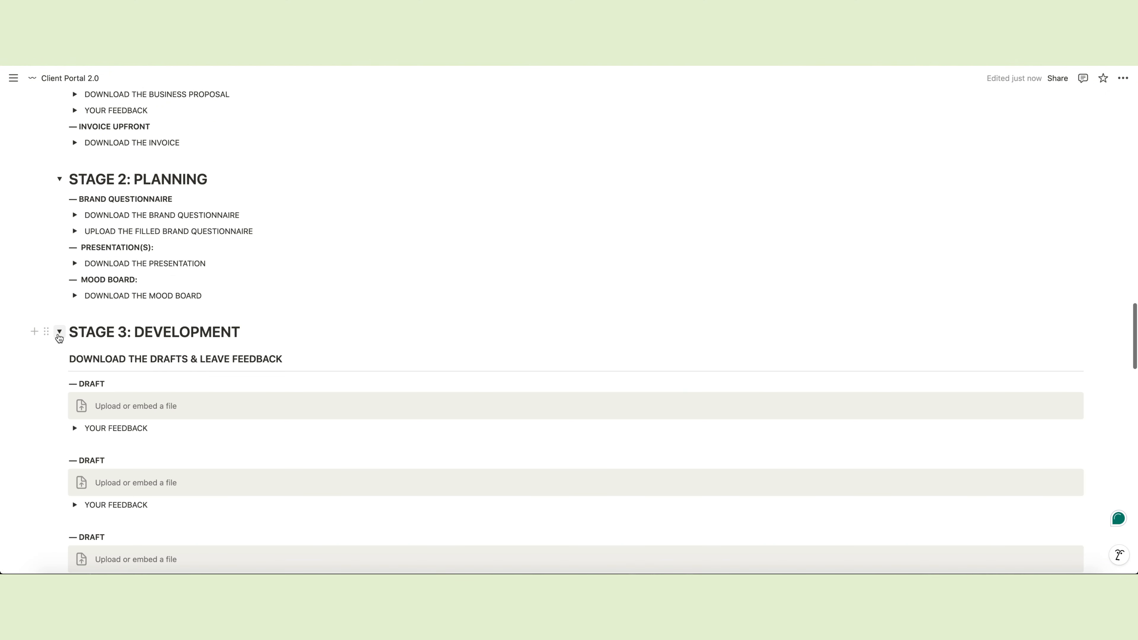
Expand the DOWNLOAD THE CONTRACT and UPLOAD THE SIGNED CONTRACT toggles in Stage 1 to view their file blocks
scroll(130, 320, up, 6)
scroll(129, 318, down, 1)
scroll(131, 319, down, 1)
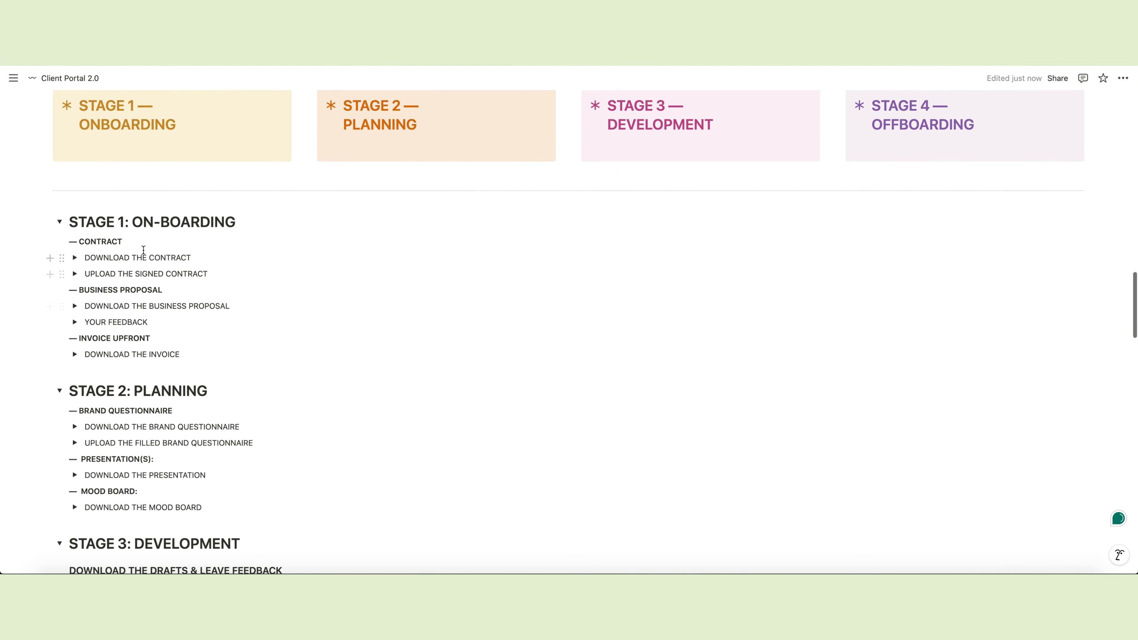
click(75, 259)
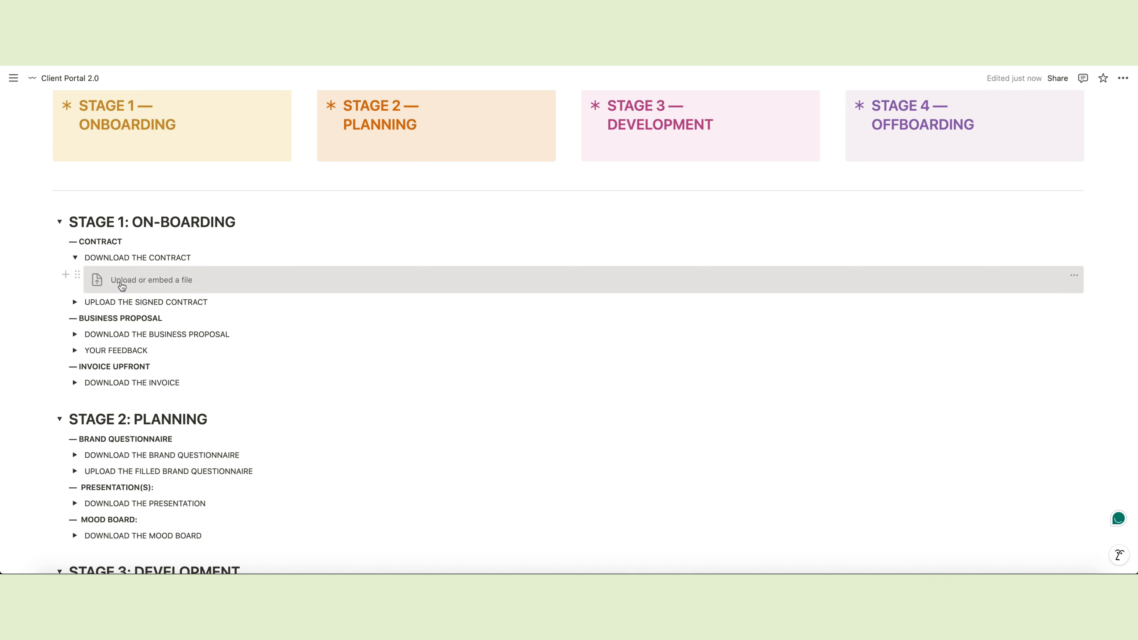
click(75, 302)
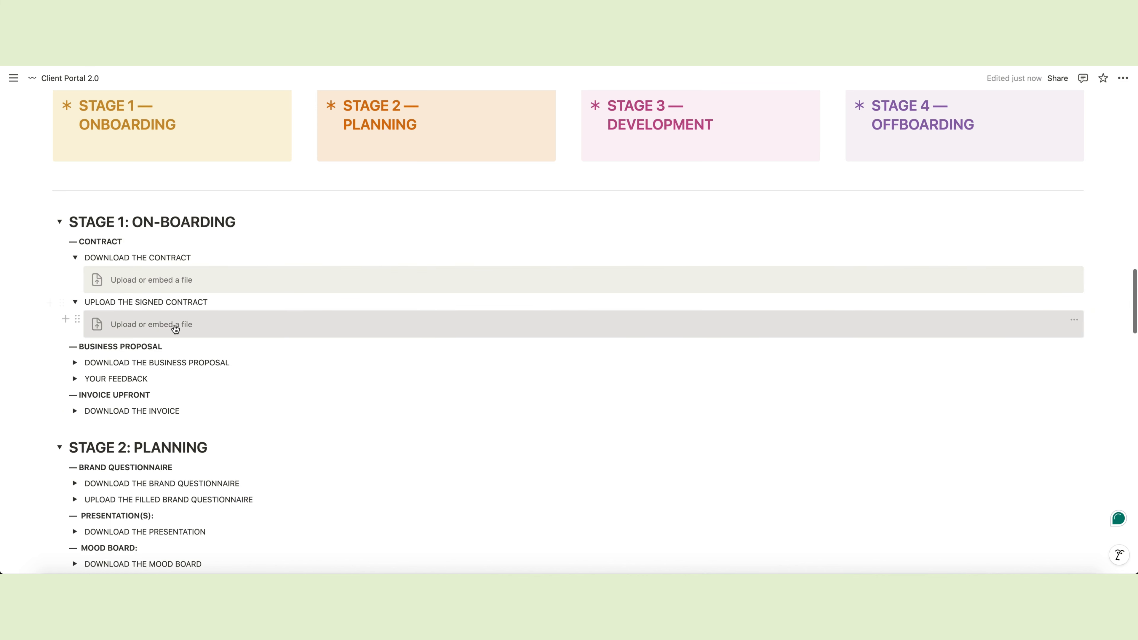
Examine the YOUR FEEDBACK and DOWNLOAD THE INVOICE toggles in Stage 1, leaving only the feedback one expanded
scroll(229, 366, down, 4)
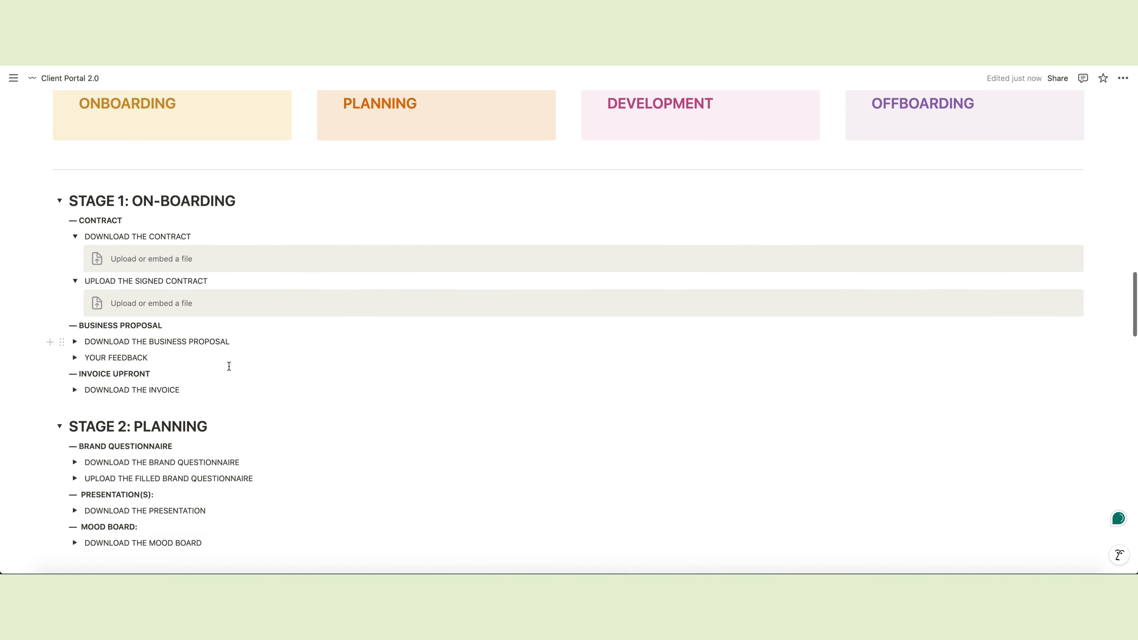
click(75, 242)
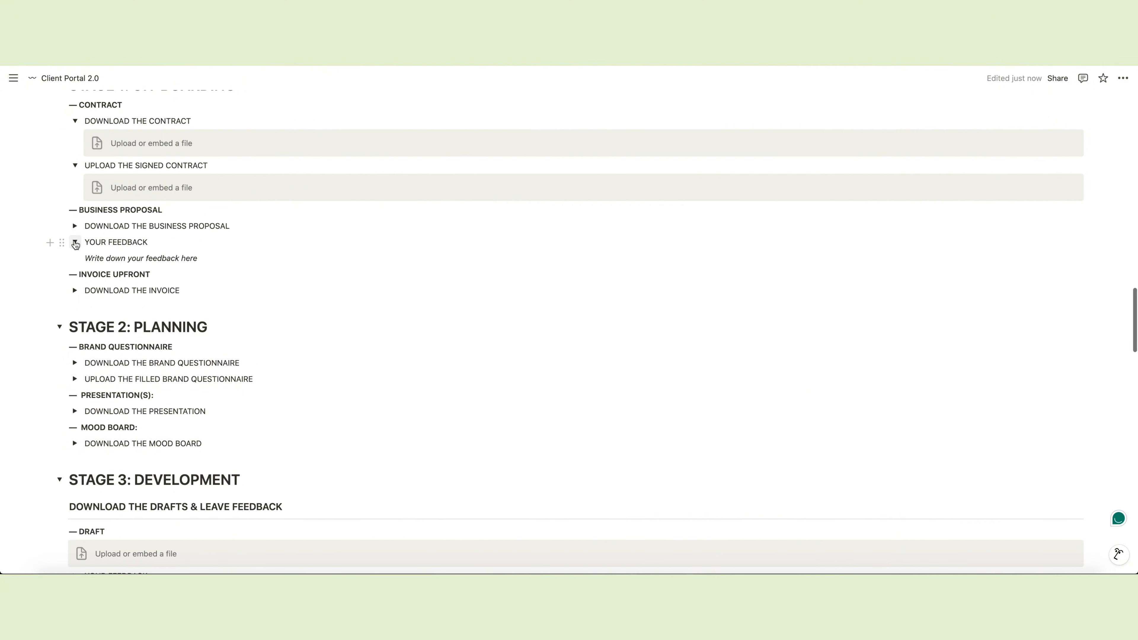
drag(84, 258, 239, 261)
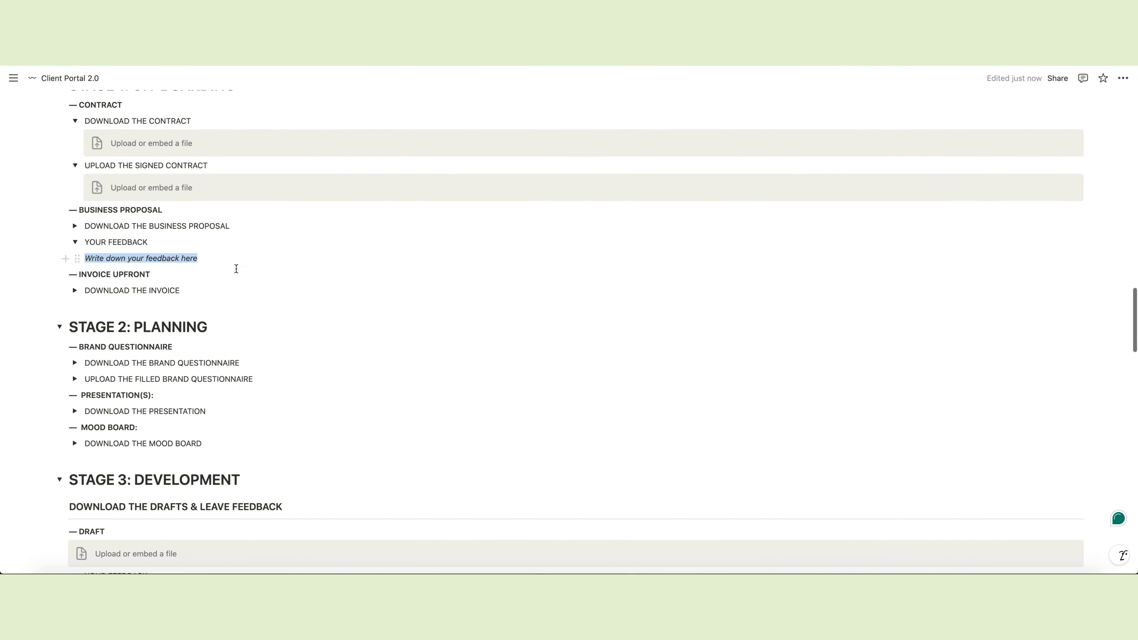
click(74, 290)
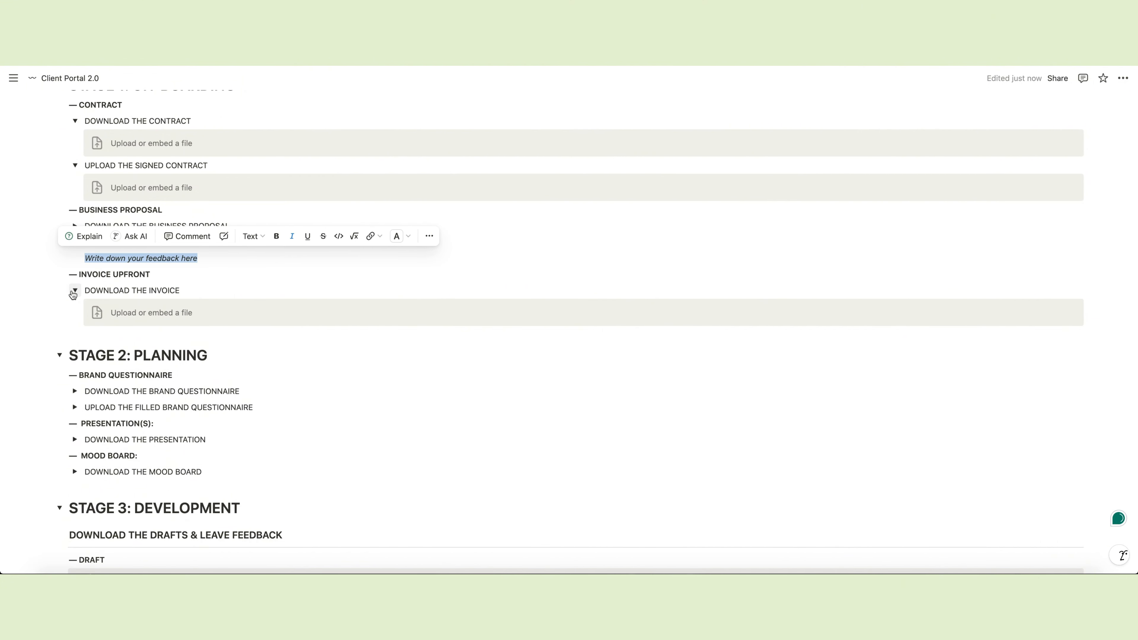
click(75, 291)
scroll(177, 286, down, 3)
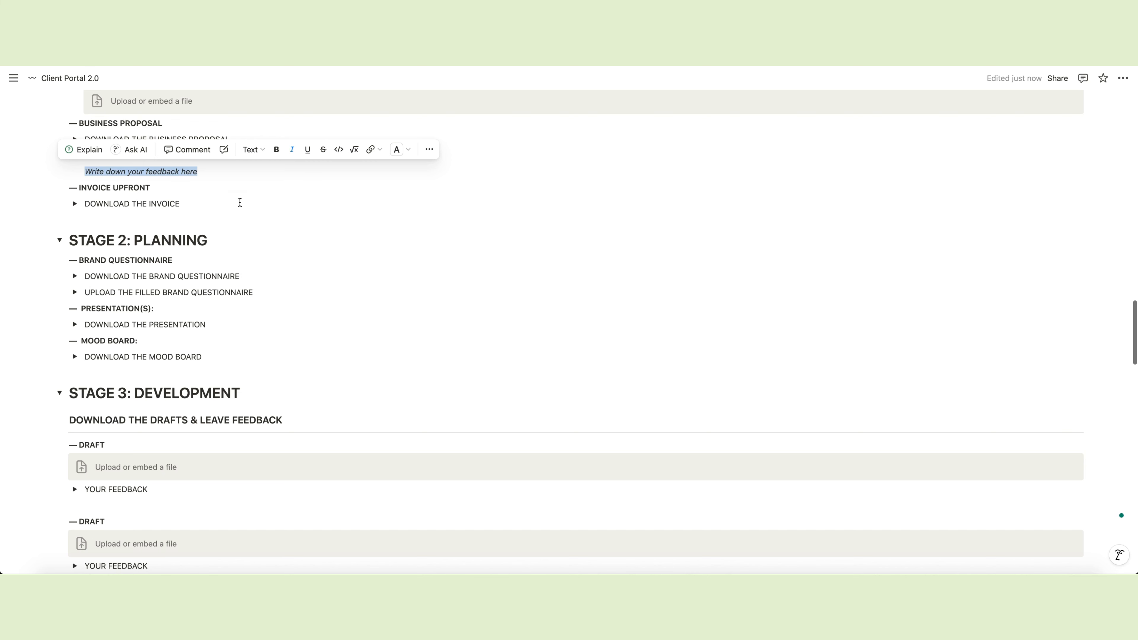
click(202, 172)
Expand the DOWNLOAD THE BRAND QUESTIONNAIRE, UPLOAD THE FILLED BRAND QUESTIONNAIRE and DOWNLOAD THE PRESENTATION toggles in Stage 2 to view their contents
scroll(304, 341, down, 2)
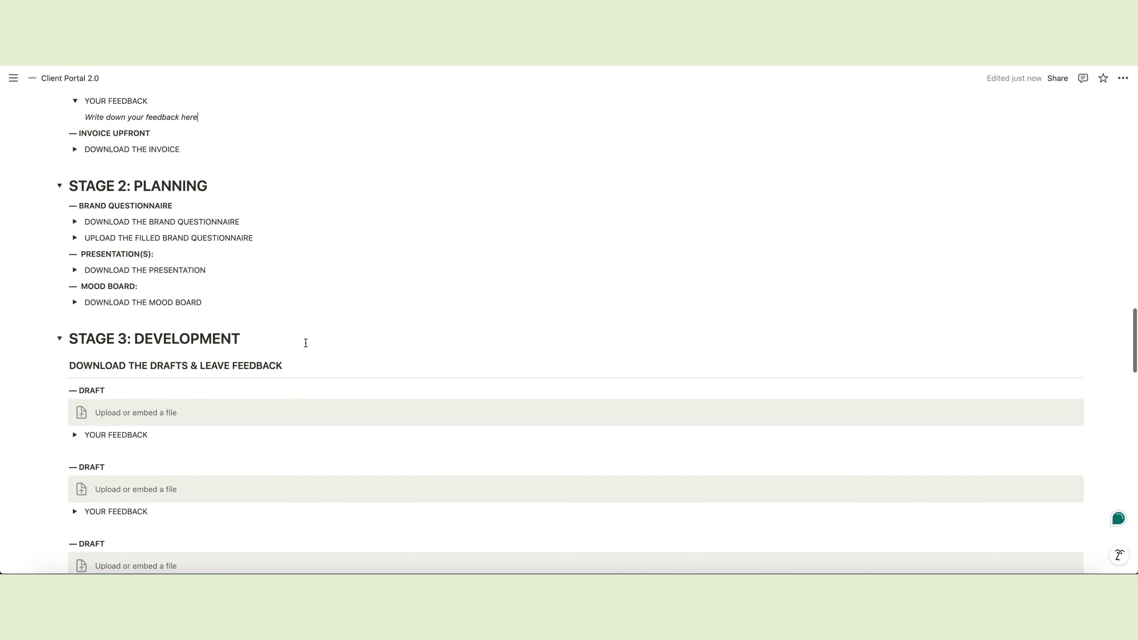
click(74, 221)
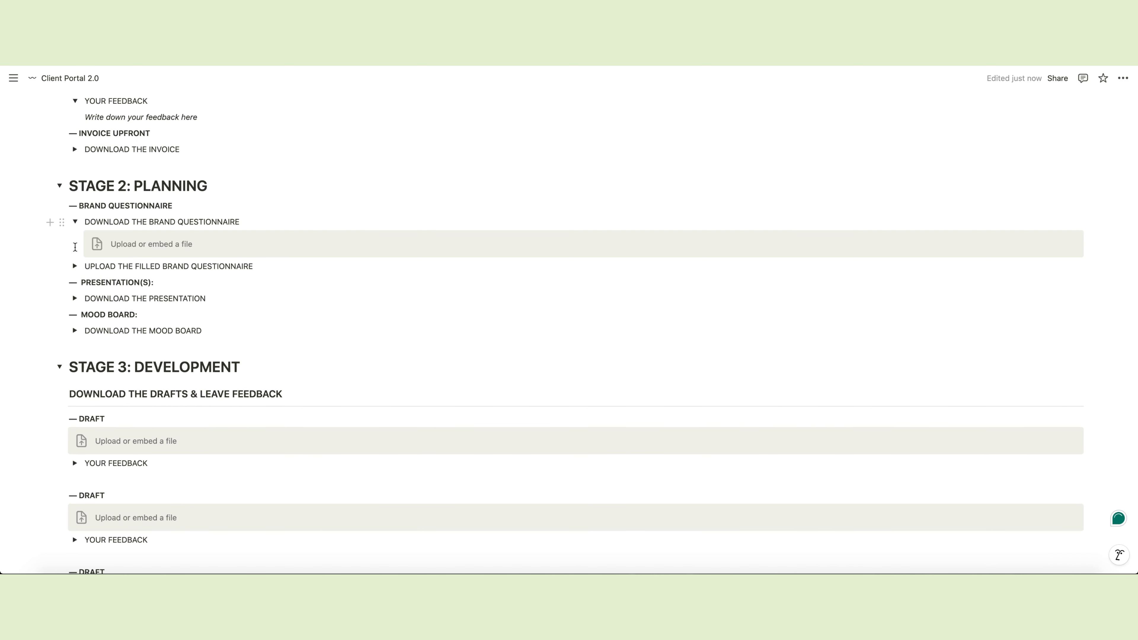
click(75, 266)
scroll(253, 318, down, 3)
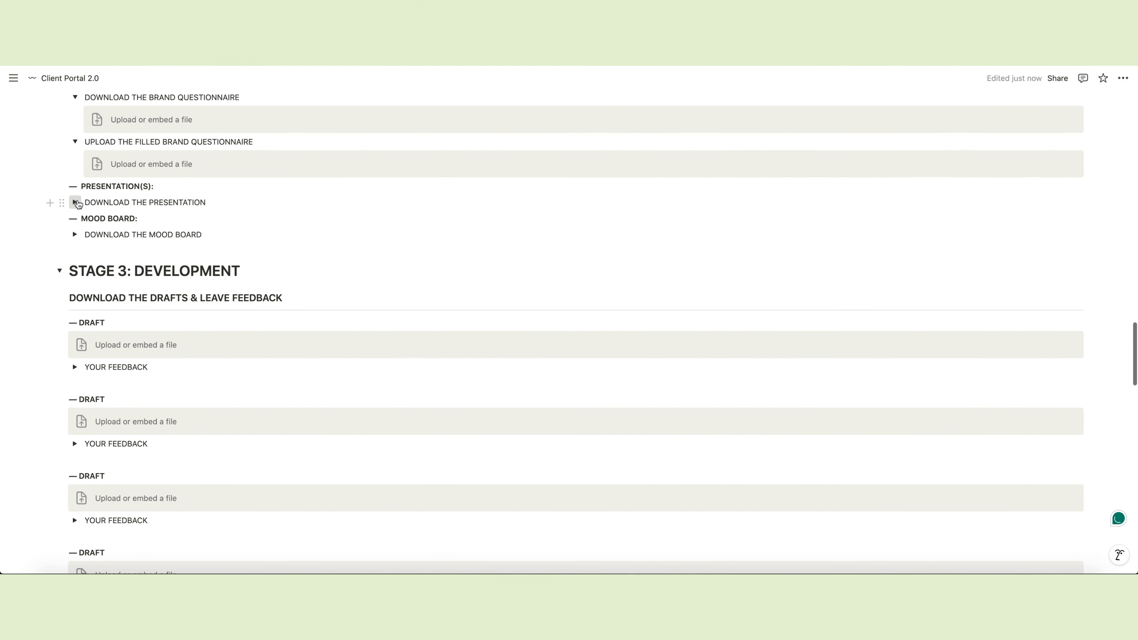
click(76, 203)
Expand the first draft's YOUR FEEDBACK toggle in Stage 3 and collapse the Stage 2: Planning toggle
scroll(292, 264, down, 5)
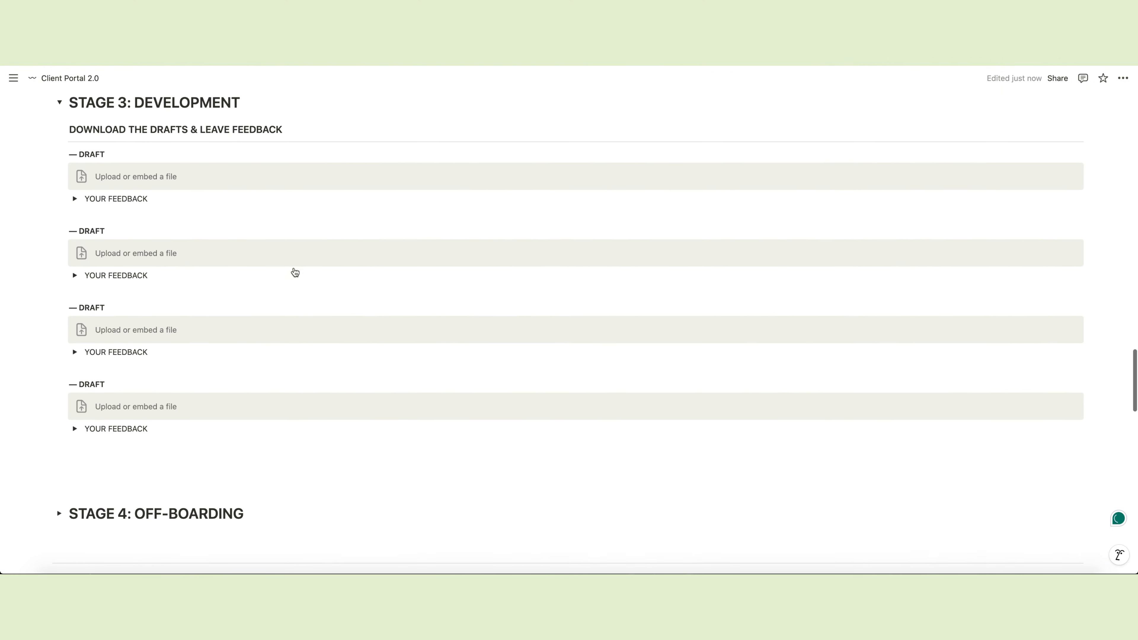
click(75, 198)
scroll(269, 251, up, 10)
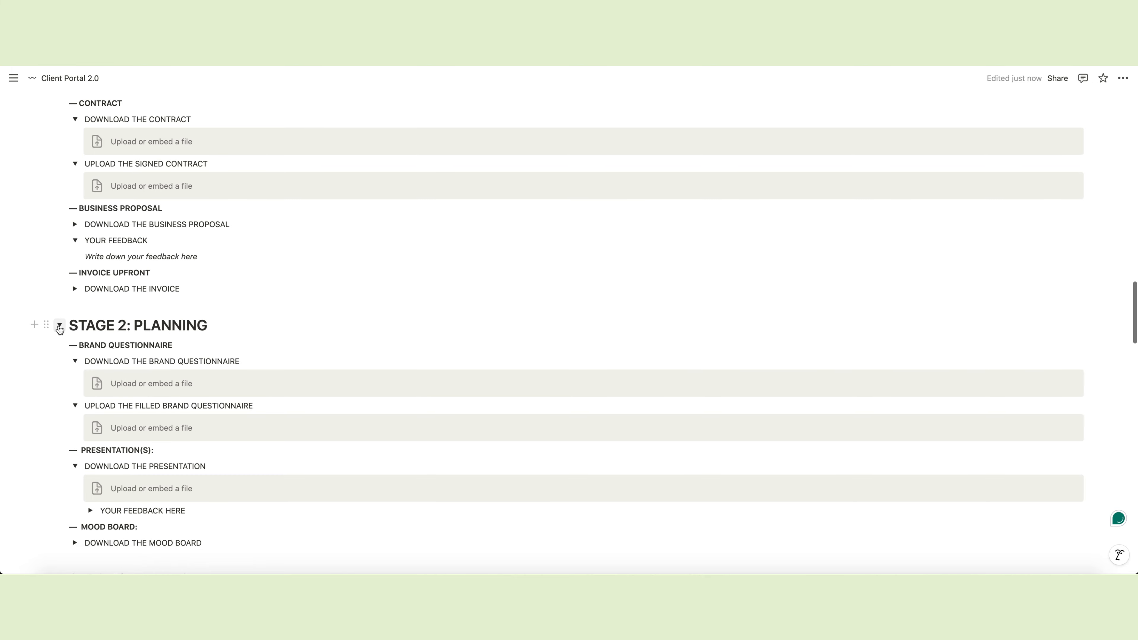
click(59, 325)
Expand Stage 4: Off-boarding with its final invoice and files toggles, and examine the Licensing and Goodbye Packet sections
scroll(59, 327, down, 10)
click(59, 324)
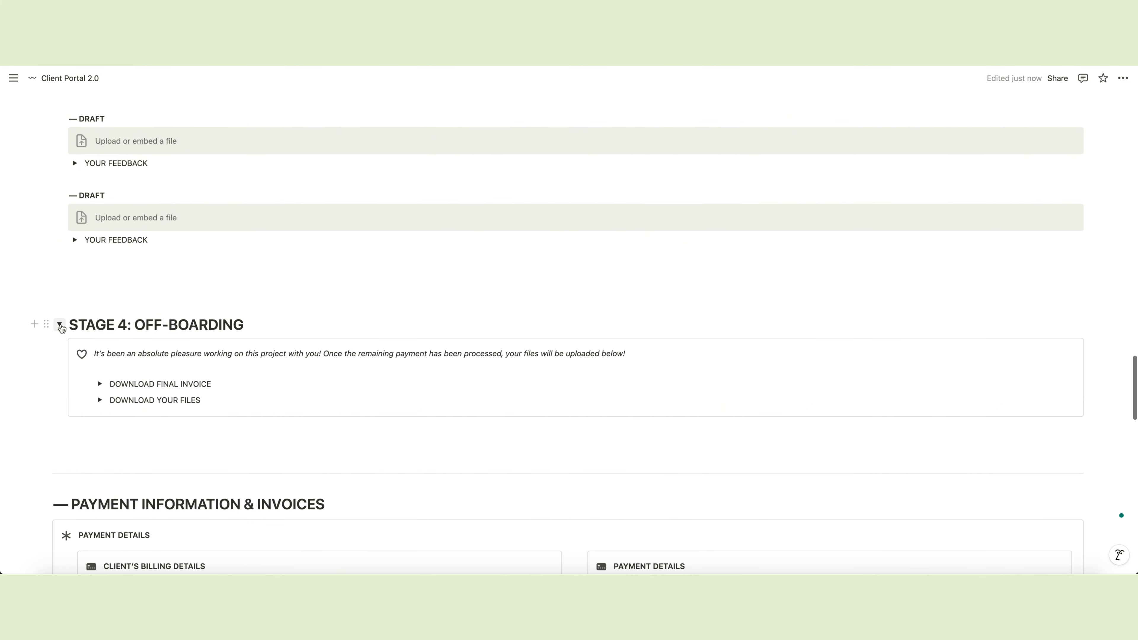
click(99, 383)
scroll(99, 390, down, 2)
click(100, 390)
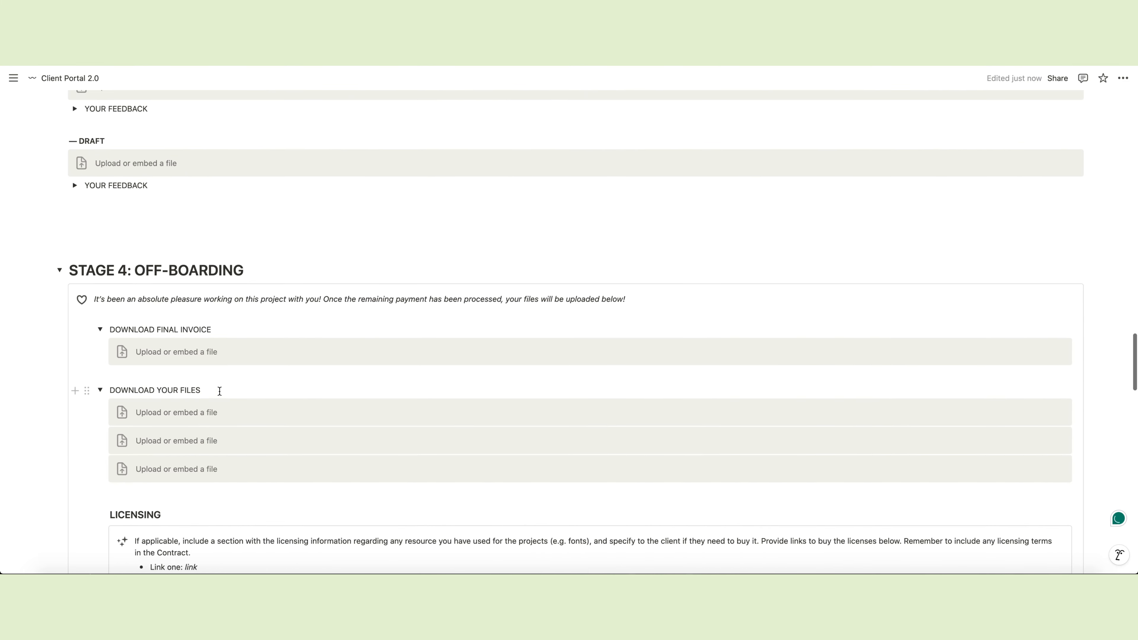
scroll(220, 390, down, 6)
scroll(222, 391, up, 3)
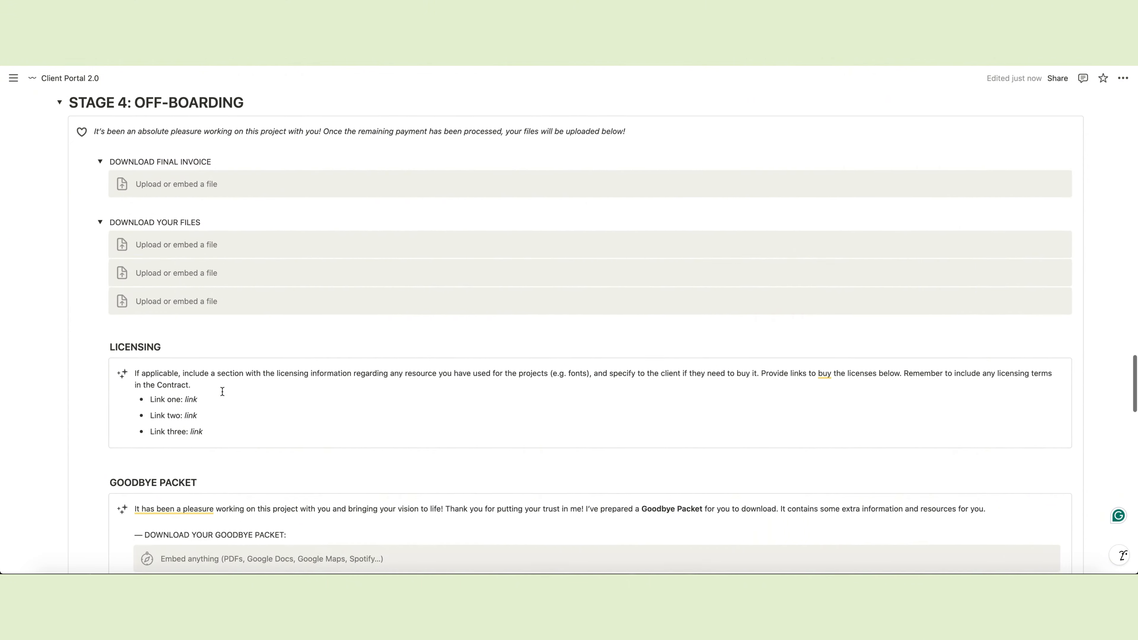
scroll(222, 391, up, 1)
Delete the empty line below the last draft's YOUR FEEDBACK toggle at the end of Stage 3
scroll(225, 345, up, 7)
click(110, 394)
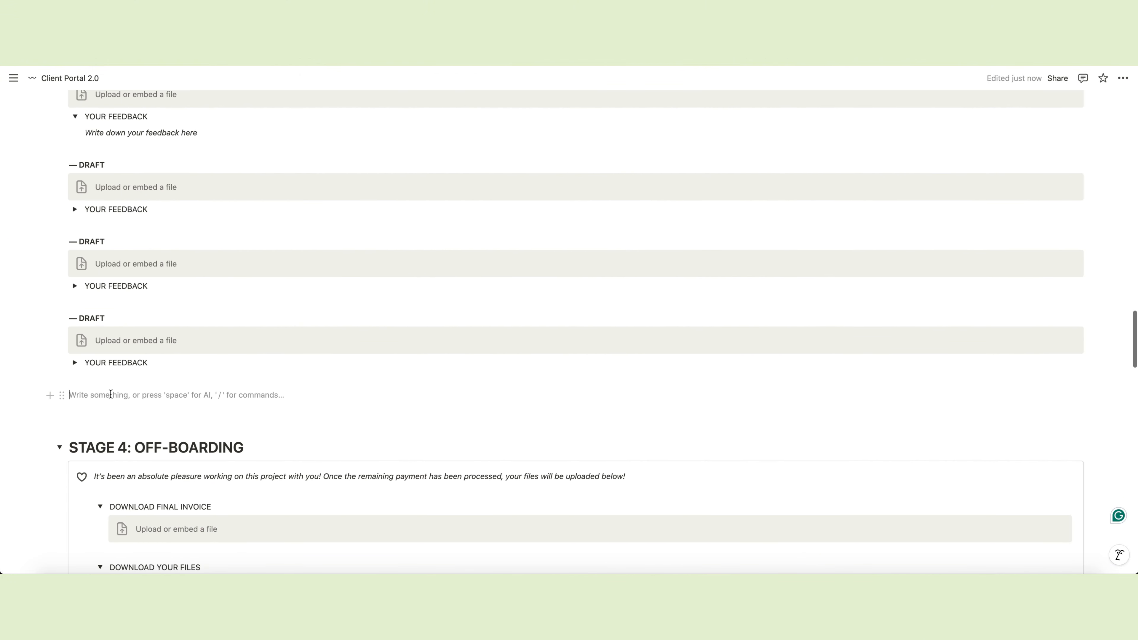
key(BackSpace)
Collapse the Stage 3: Development and Stage 1: On-boarding toggles
scroll(109, 338, up, 6)
click(57, 180)
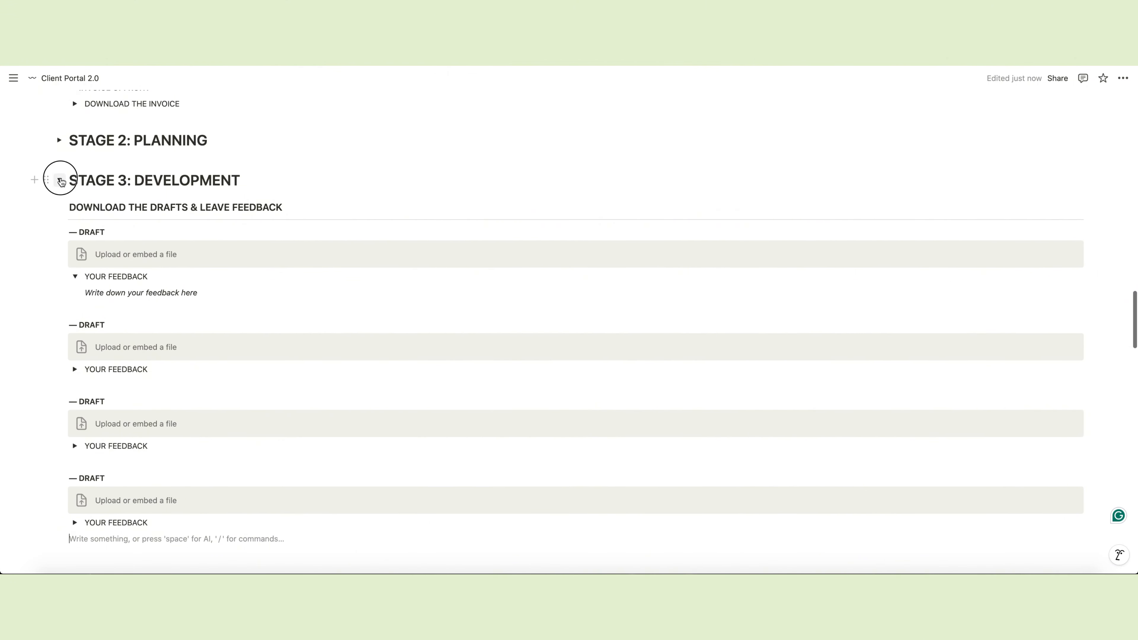
scroll(58, 178, up, 6)
scroll(60, 179, up, 8)
click(60, 236)
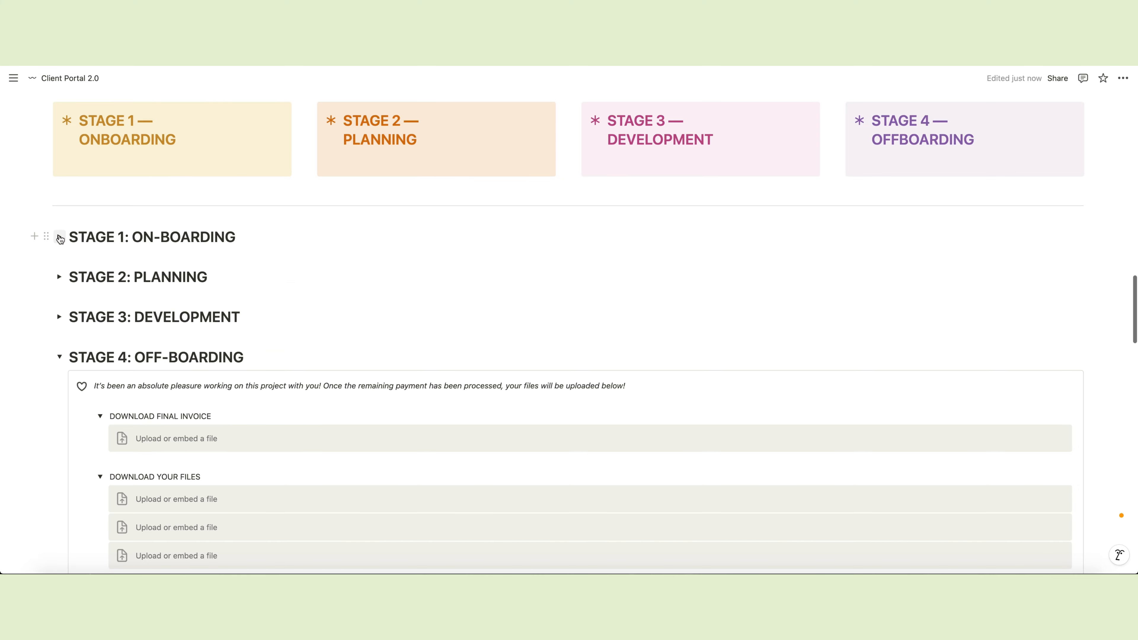
Examine the client's billing details and the payment details callouts in the PAYMENT INFORMATION & INVOICES section
scroll(250, 312, down, 15)
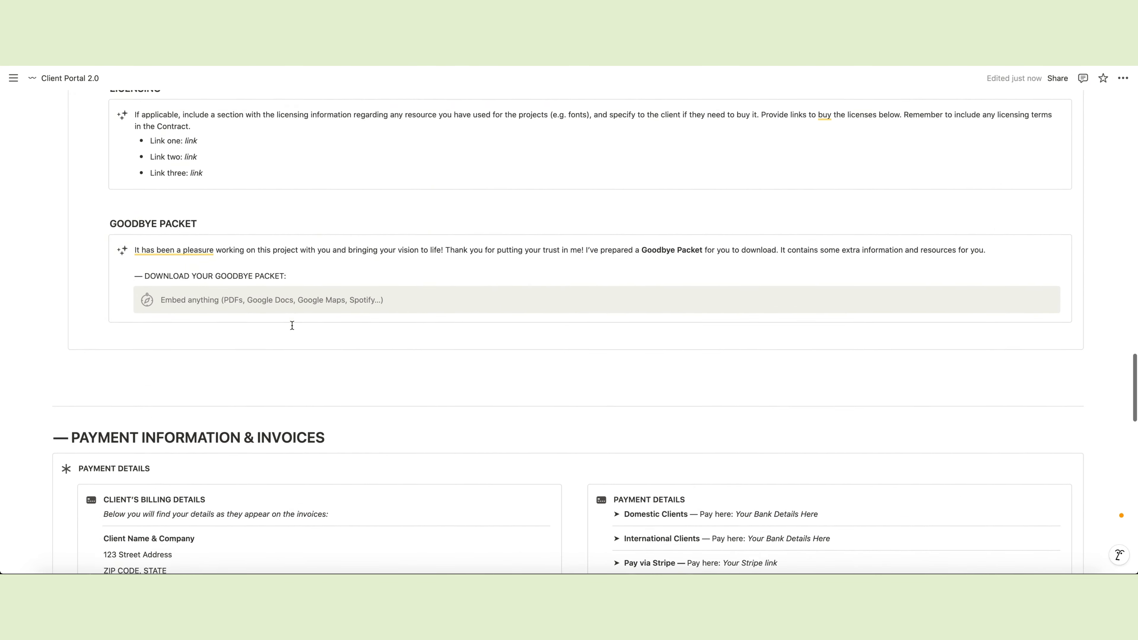
scroll(293, 324, down, 5)
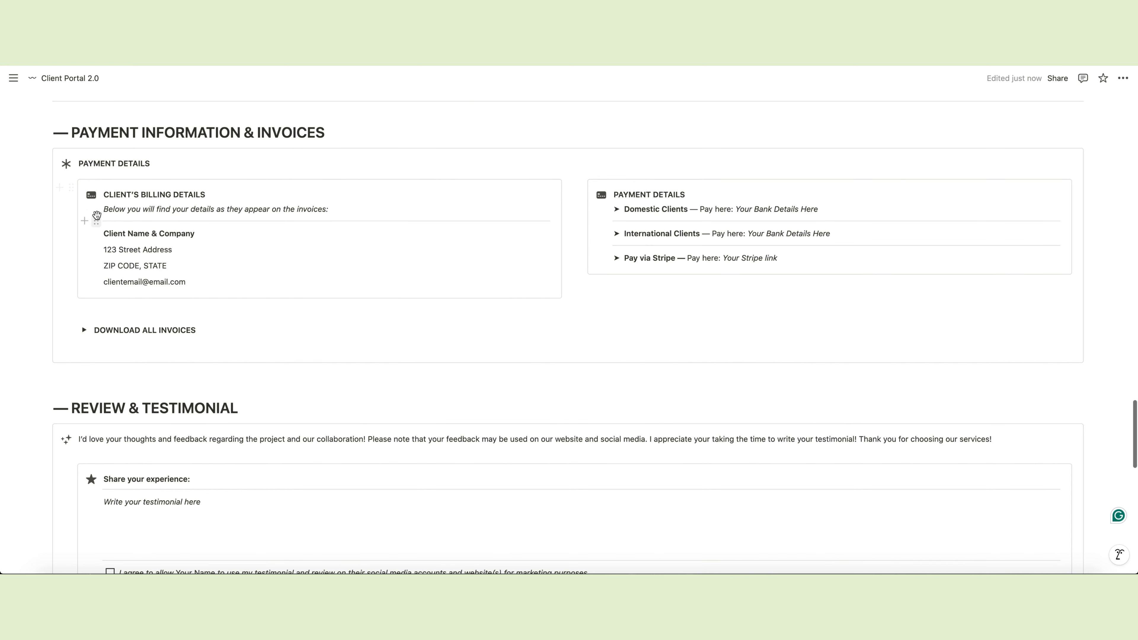
drag(94, 232, 197, 284)
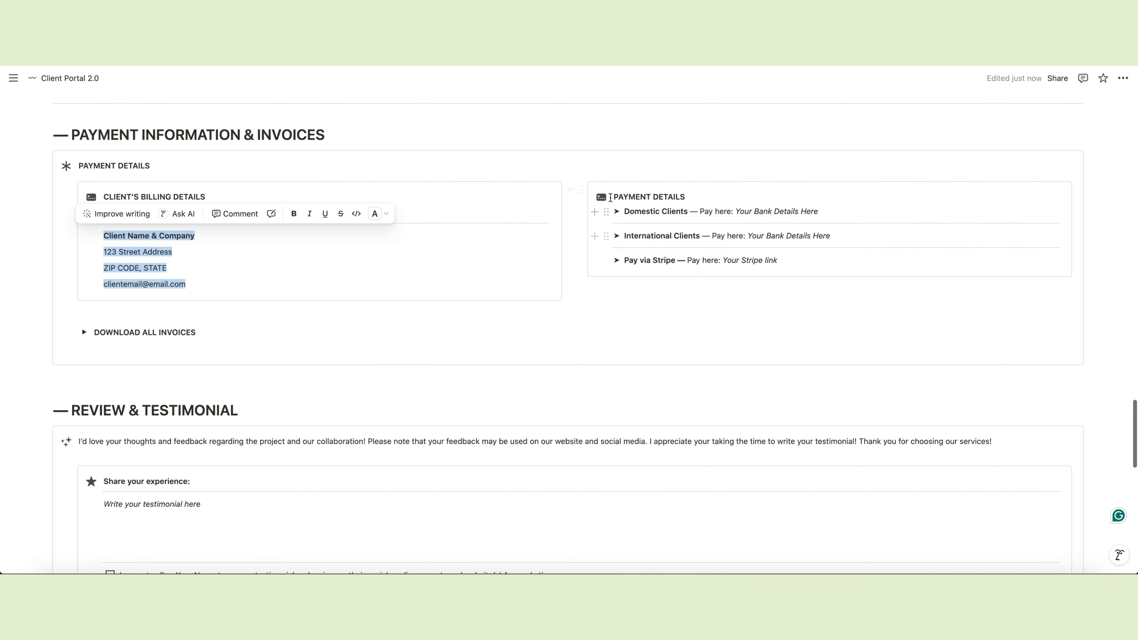
drag(611, 199, 634, 213)
click(634, 214)
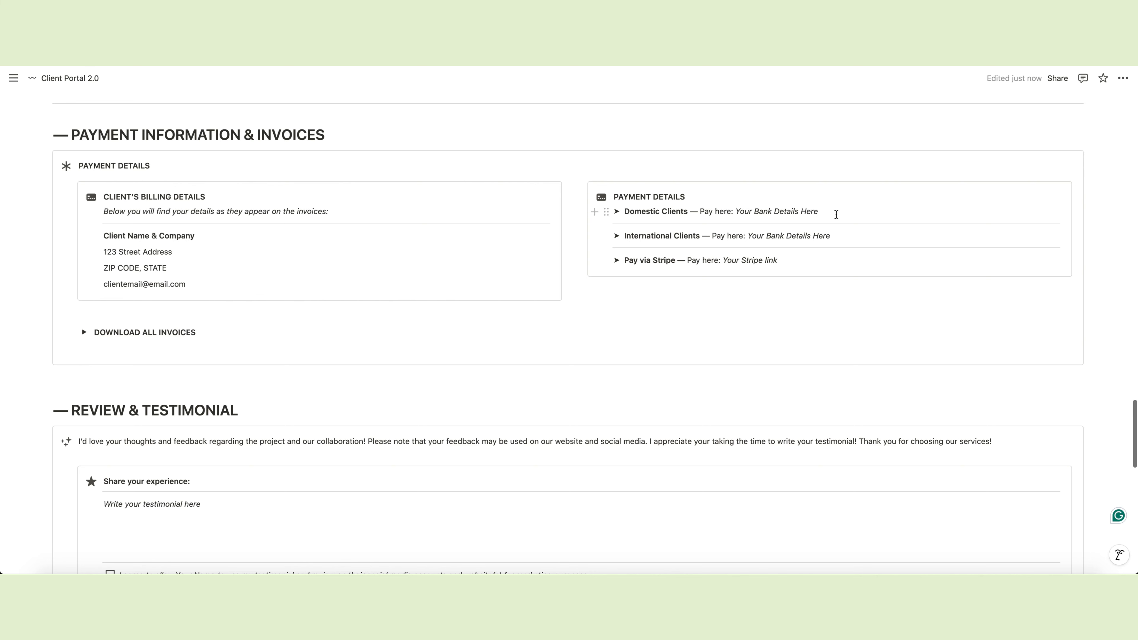
click(622, 294)
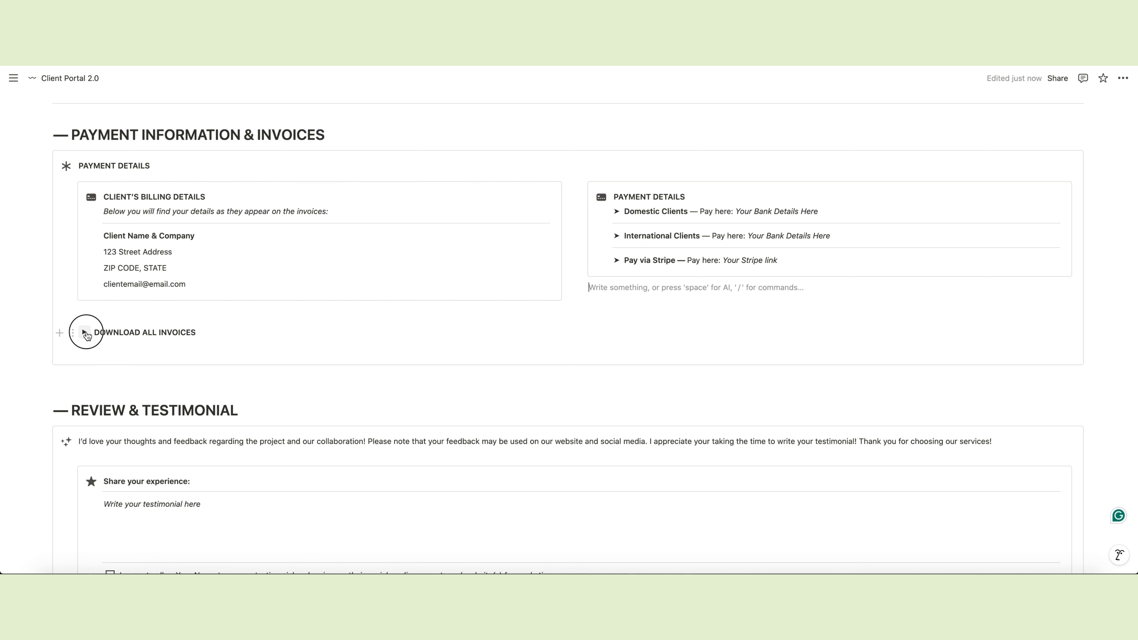
Expand the DOWNLOAD ALL INVOICES toggle and highlight the upfront payment's due date placeholder
click(85, 332)
scroll(262, 386, down, 3)
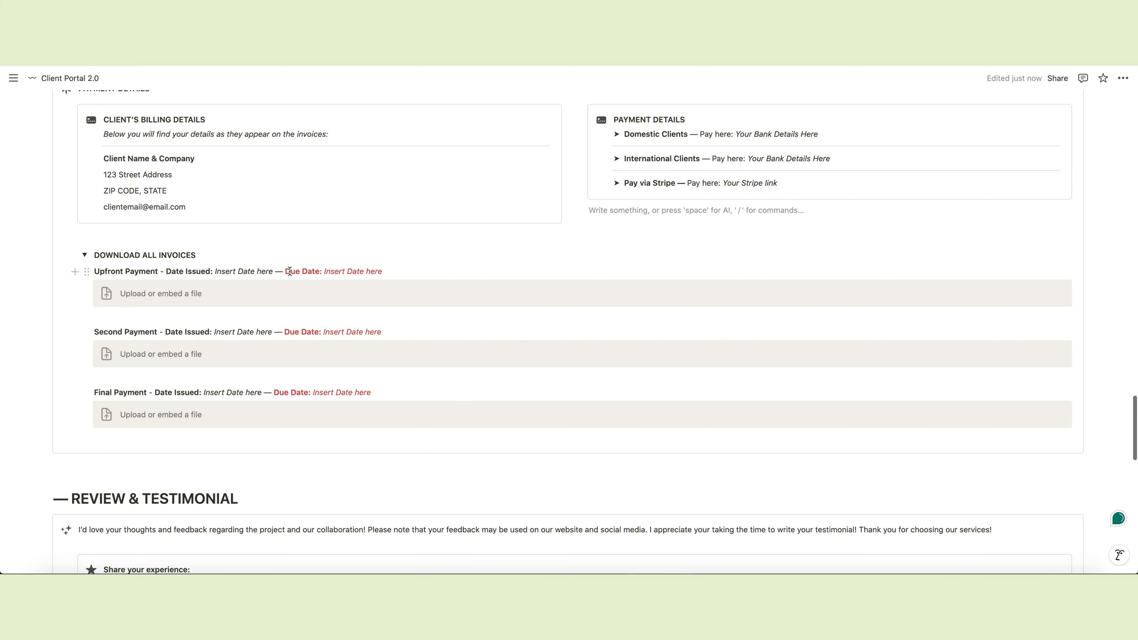
drag(301, 271, 386, 269)
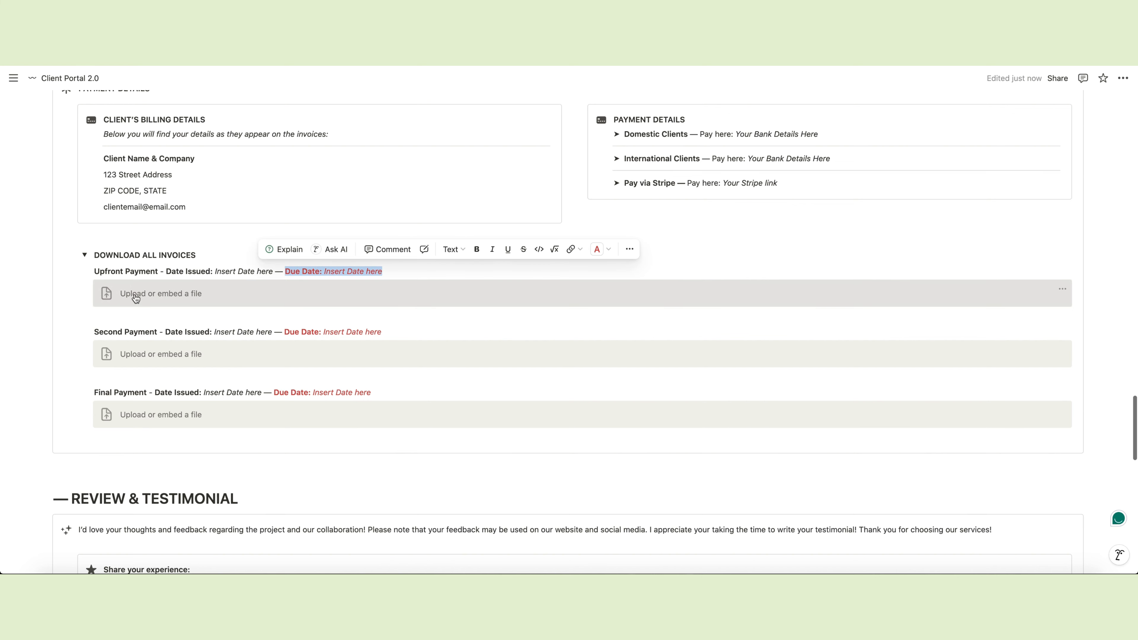
Highlight the testimonial placeholder in REVIEW & TESTIMONIAL, and check and uncheck the marketing consent box below it
scroll(255, 300, down, 8)
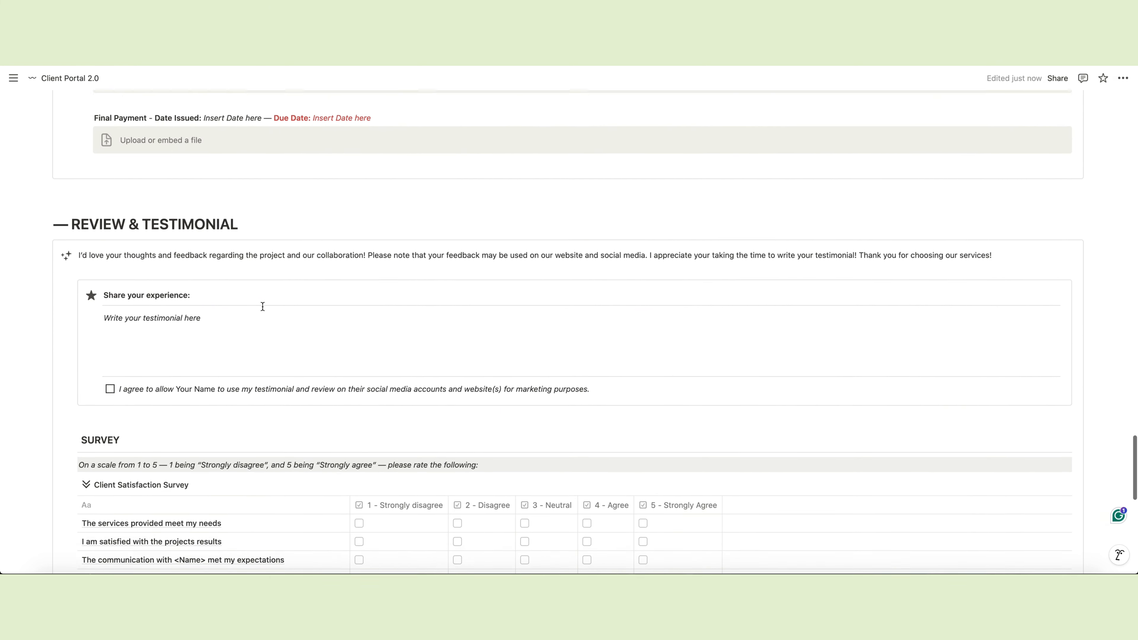
scroll(263, 306, down, 2)
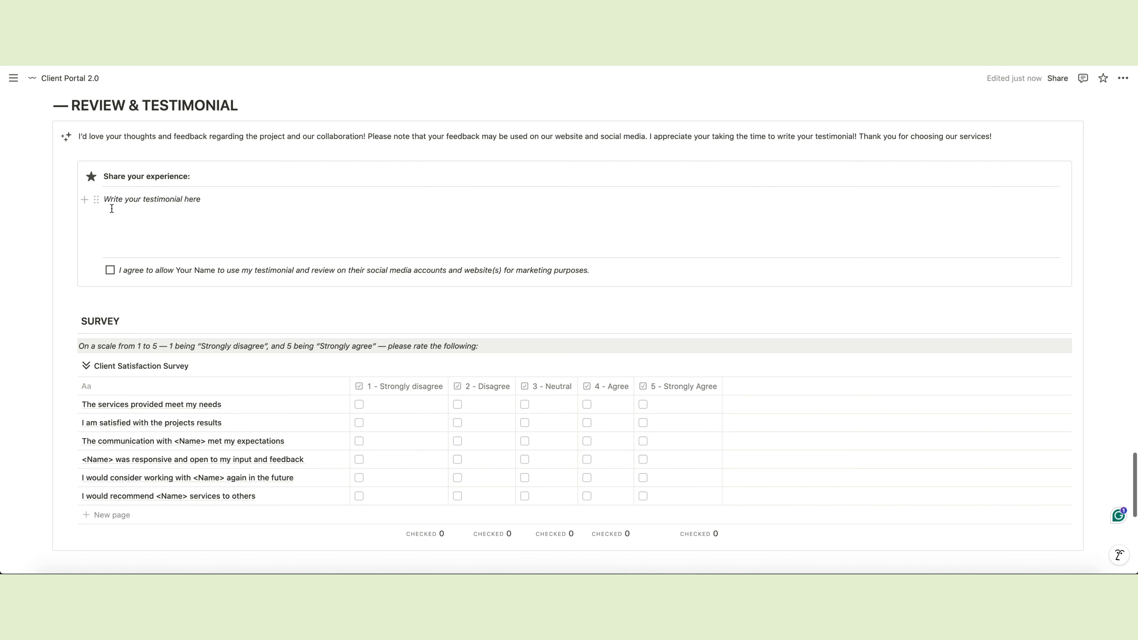
drag(106, 200, 233, 196)
click(233, 196)
click(110, 270)
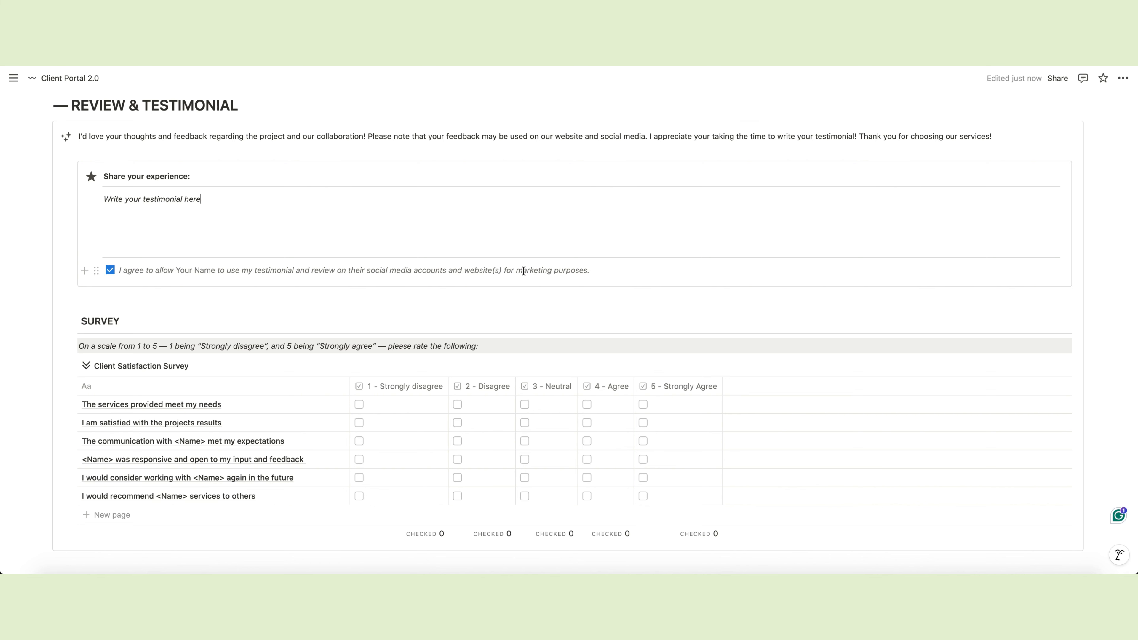
click(110, 270)
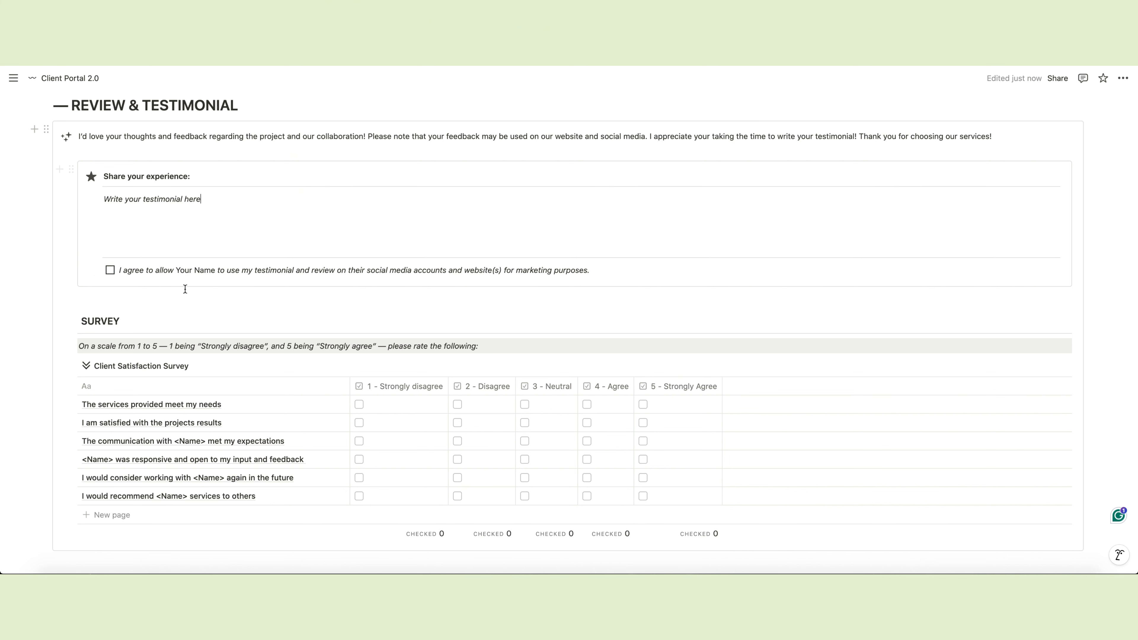
Append "make edits to the questions" to the first question in the Client Satisfaction Survey table
scroll(497, 260, down, 5)
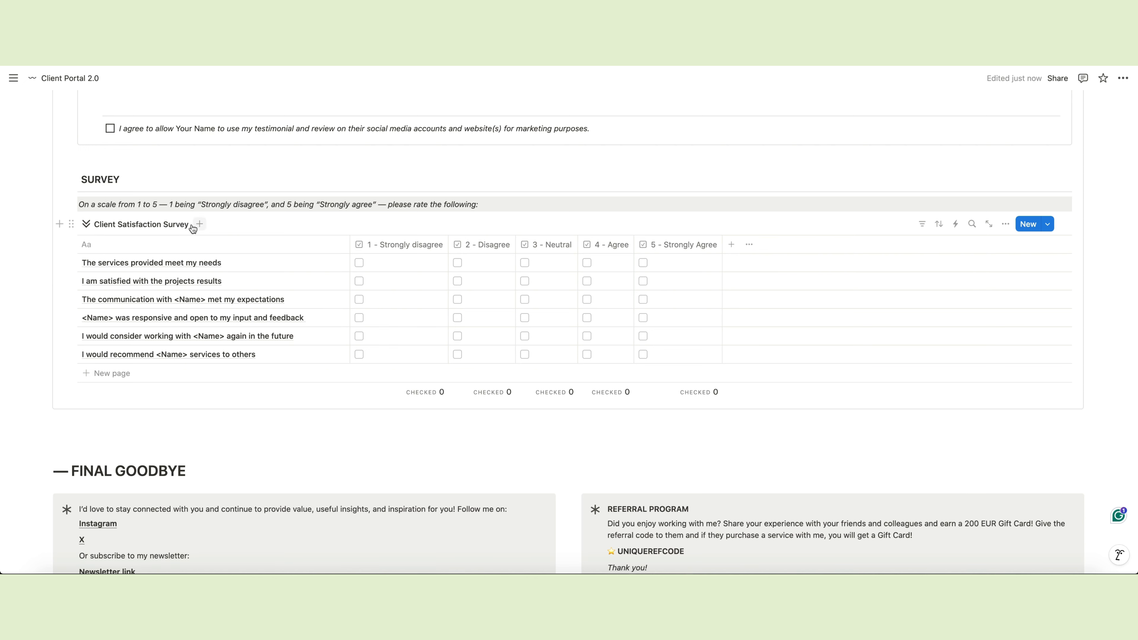
click(225, 263)
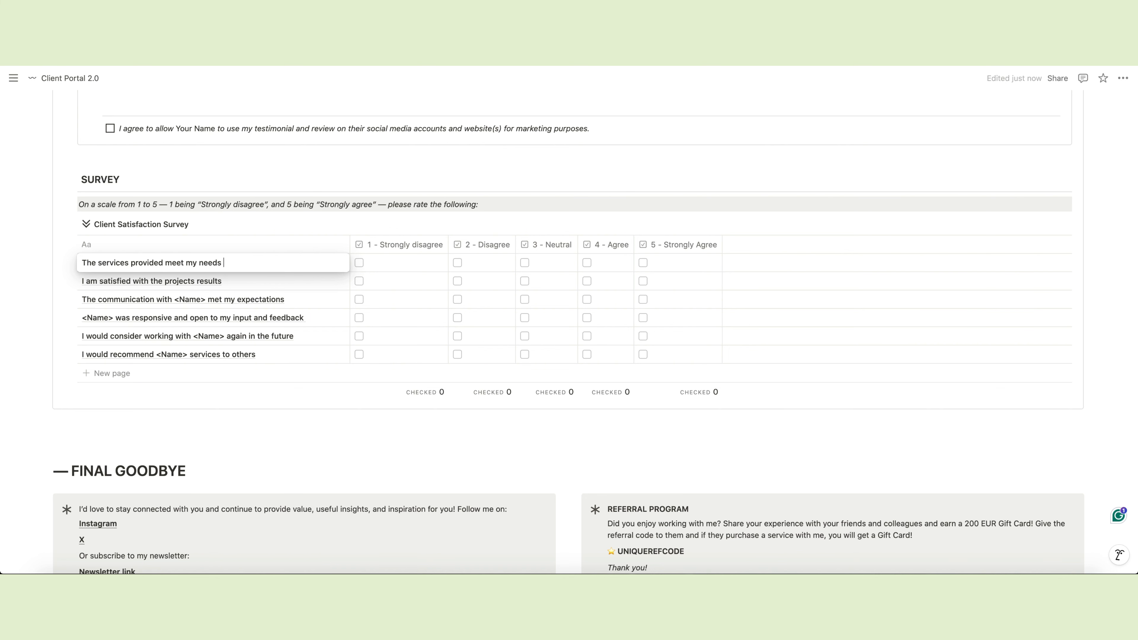
key(BackSpace)
text(make edits to the questions)
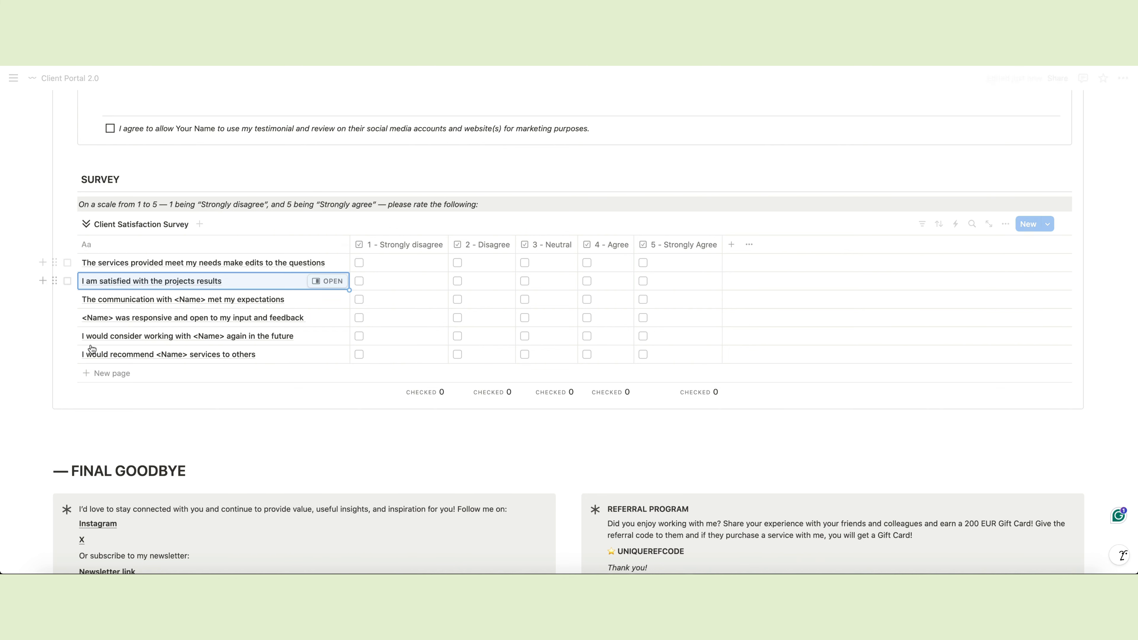
Add a row titled "Add new question" at the end of the Client Satisfaction Survey table
click(108, 373)
text(Add new qu)
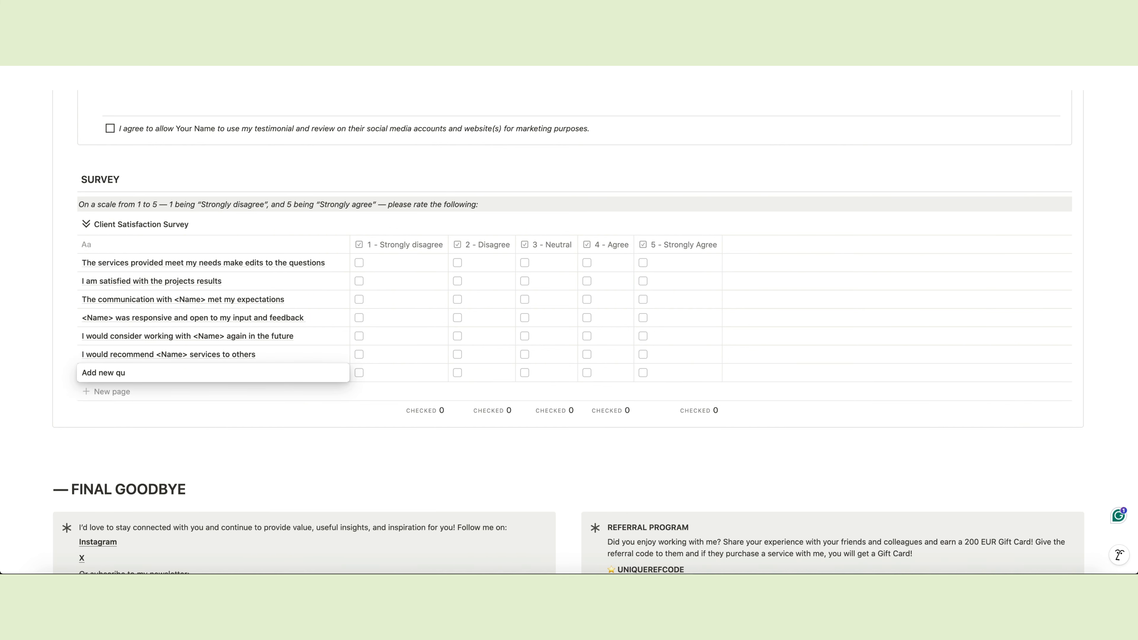
text(estion)
key(Return)
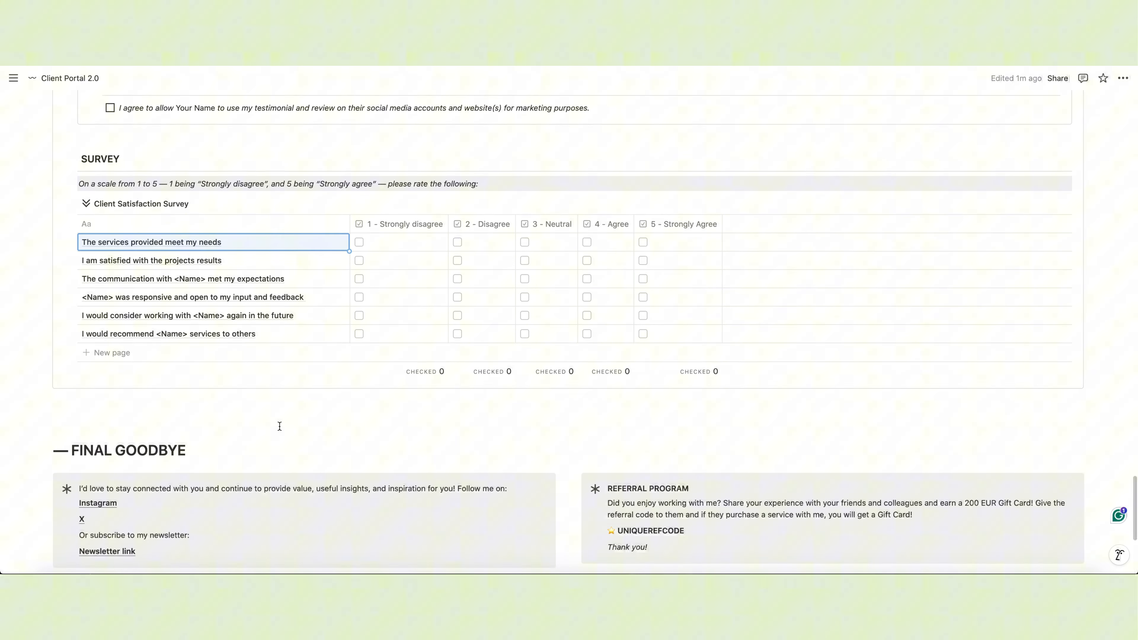
Open the link editor for the Instagram text in the FINAL GOODBYE section and close it without changes
scroll(280, 426, down, 5)
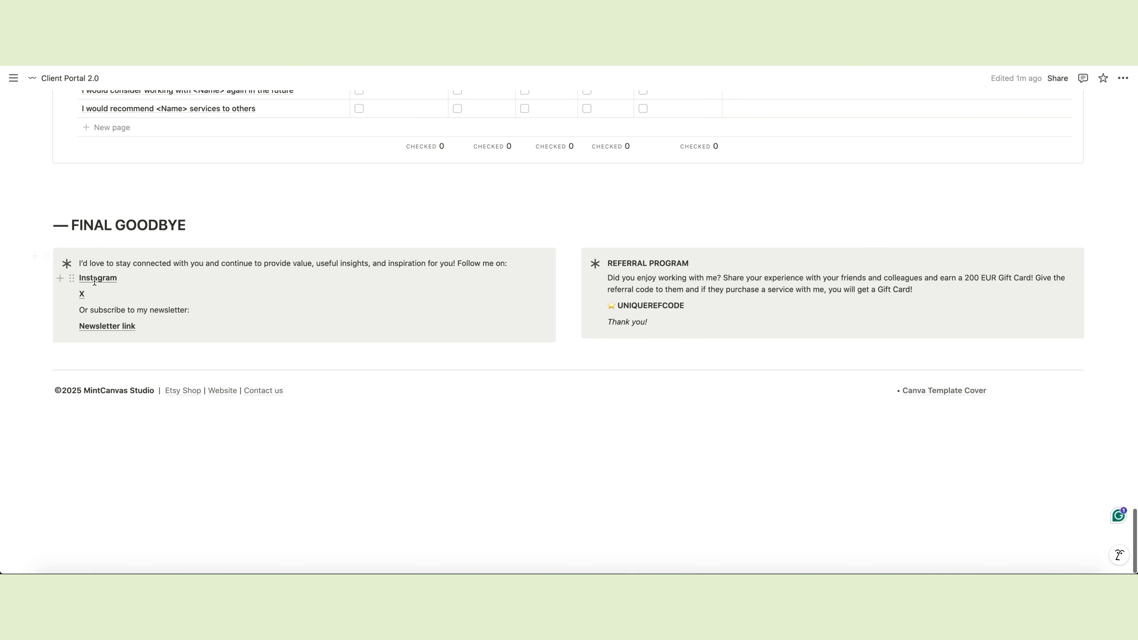
double_click(95, 278)
click(365, 256)
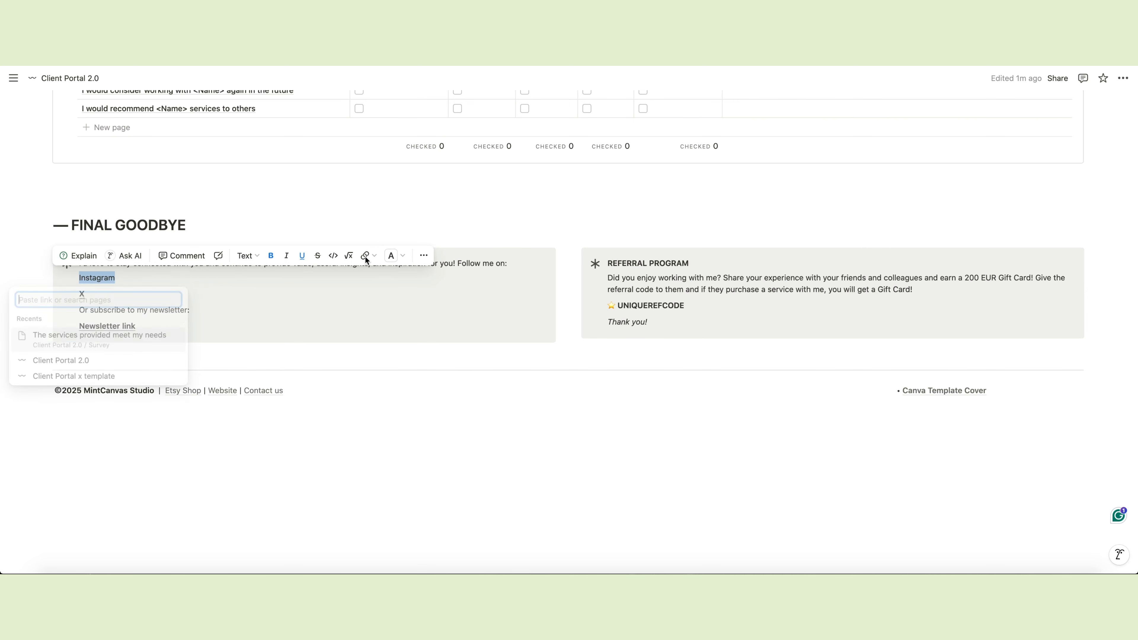
click(313, 214)
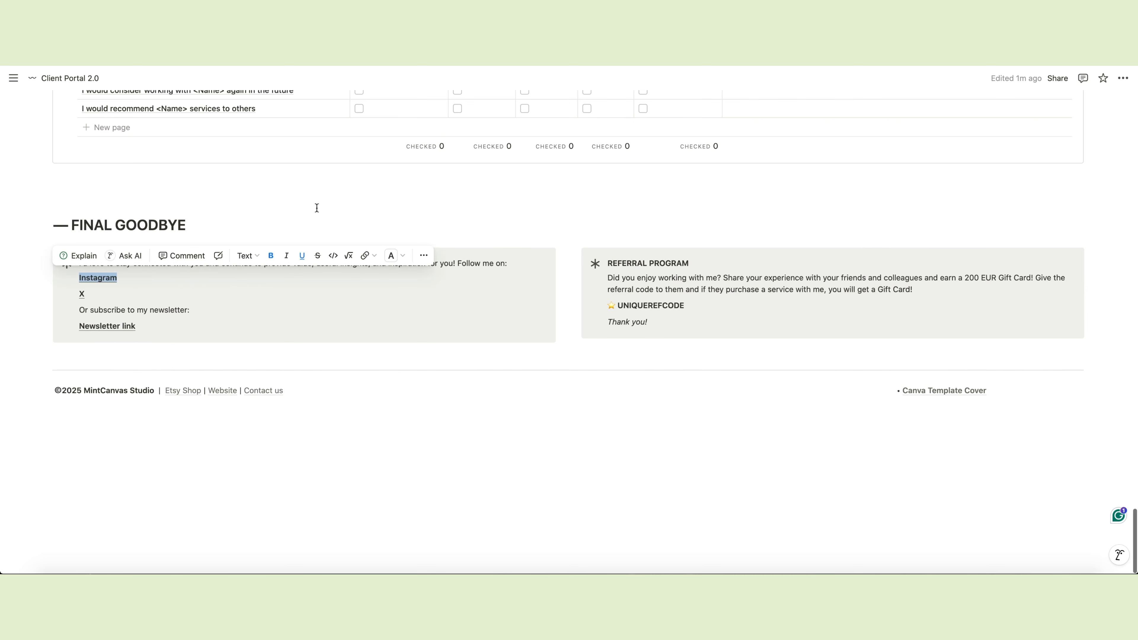
click(314, 212)
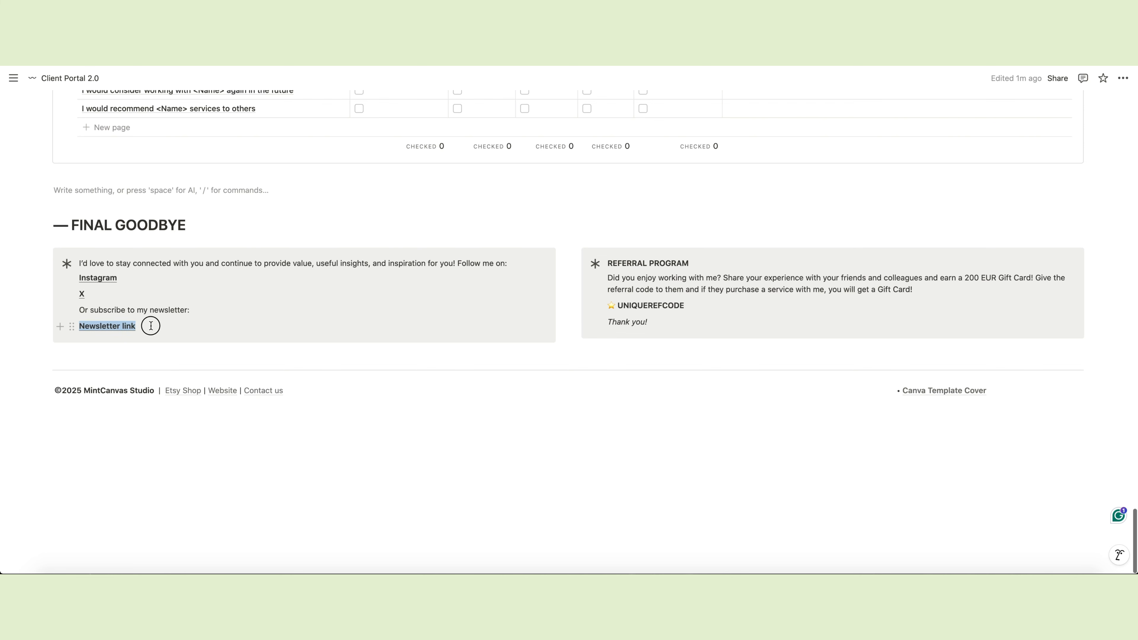
Highlight the newsletter link and the referral code placeholder in the FINAL GOODBYE callouts to point out what to customize
drag(151, 326, 151, 326)
click(626, 214)
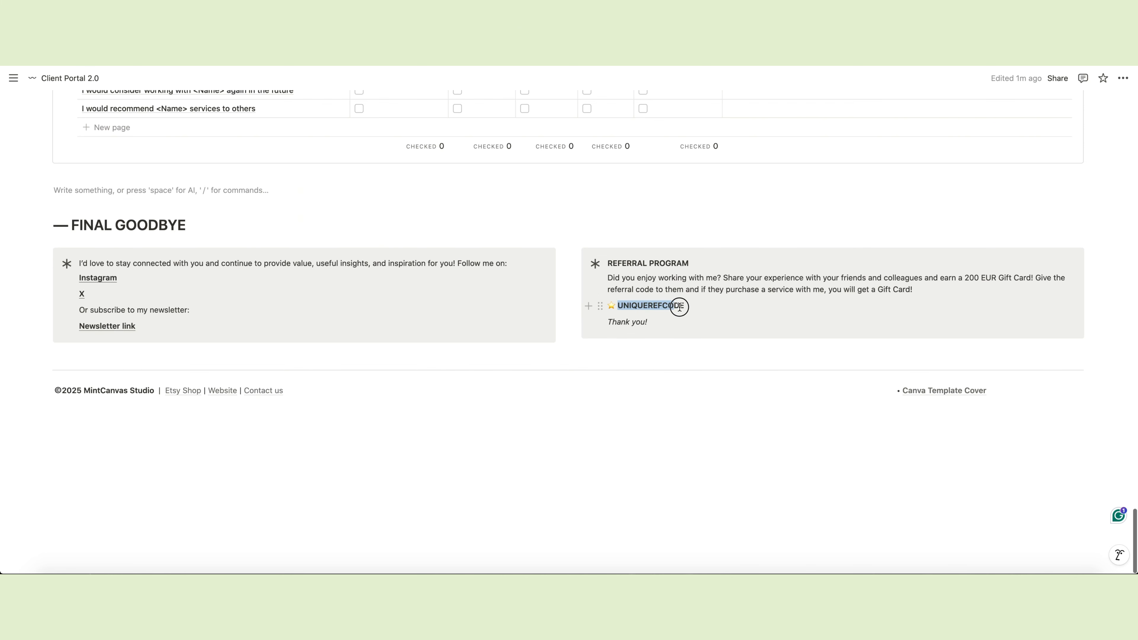
drag(688, 307, 689, 307)
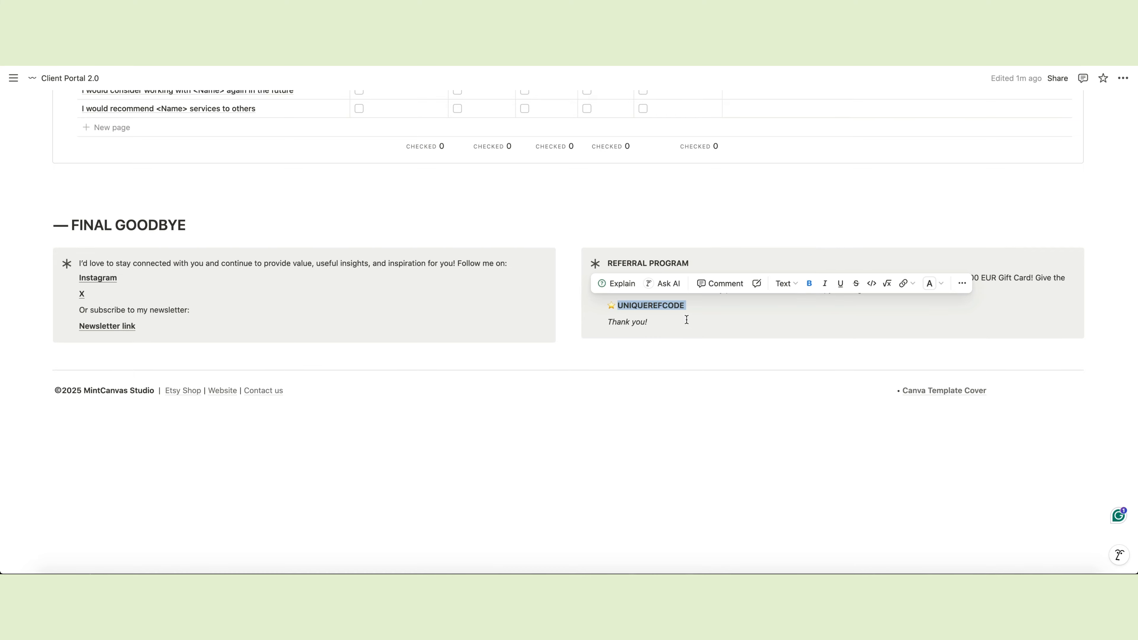
click(698, 335)
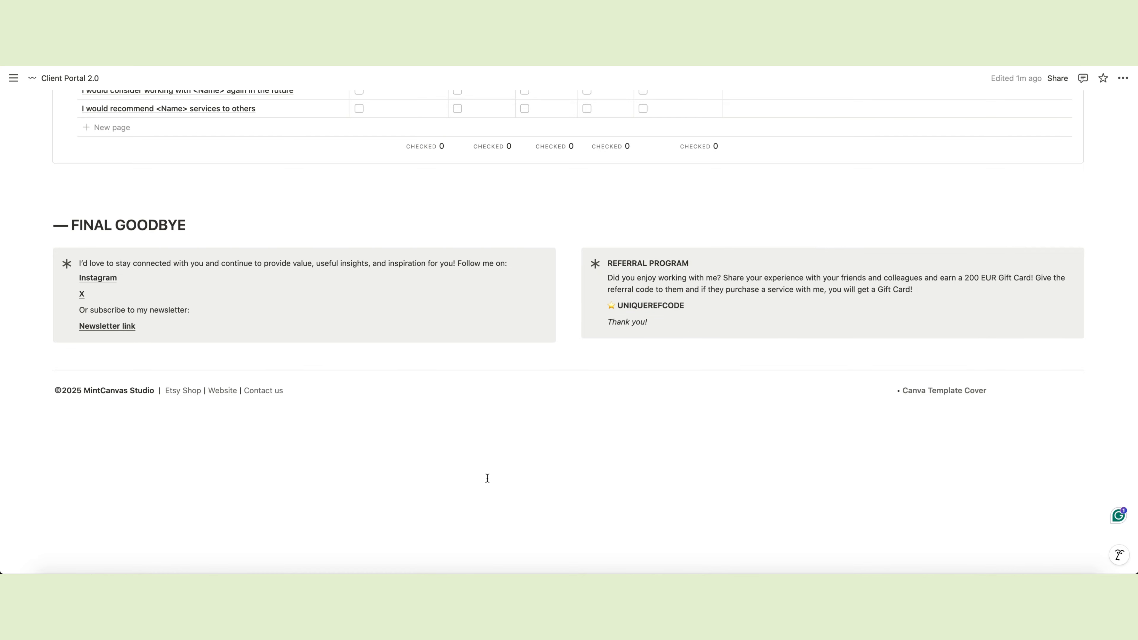
scroll(690, 450, up, 20)
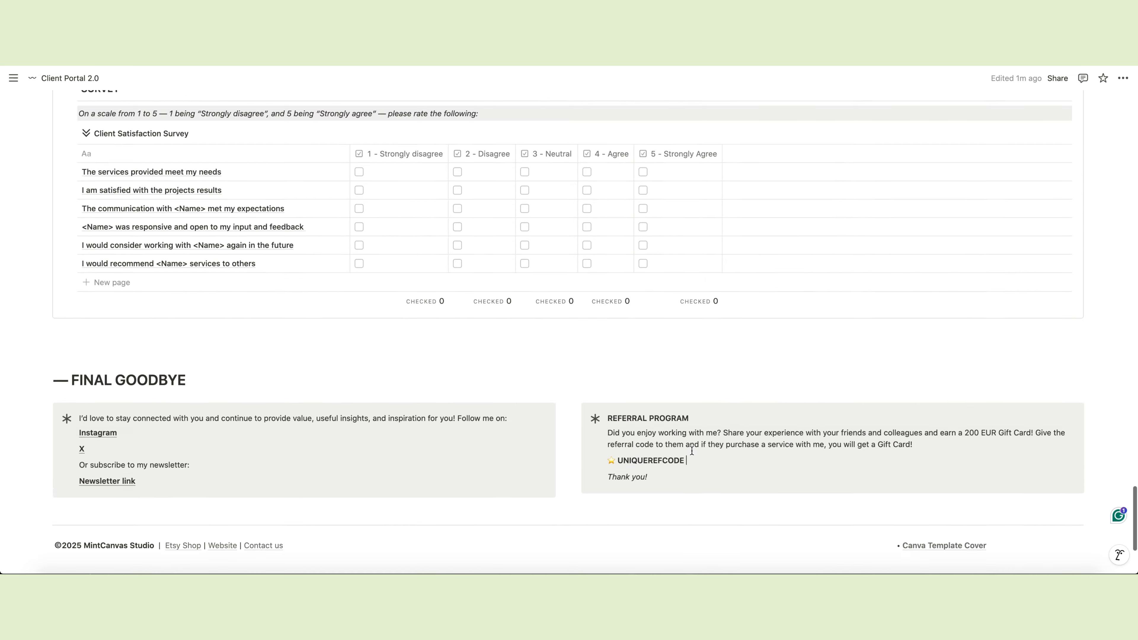
Return to the start of the Client Portal page and highlight the contact details and business hours in the CONTACT INFO callout
scroll(692, 450, up, 20)
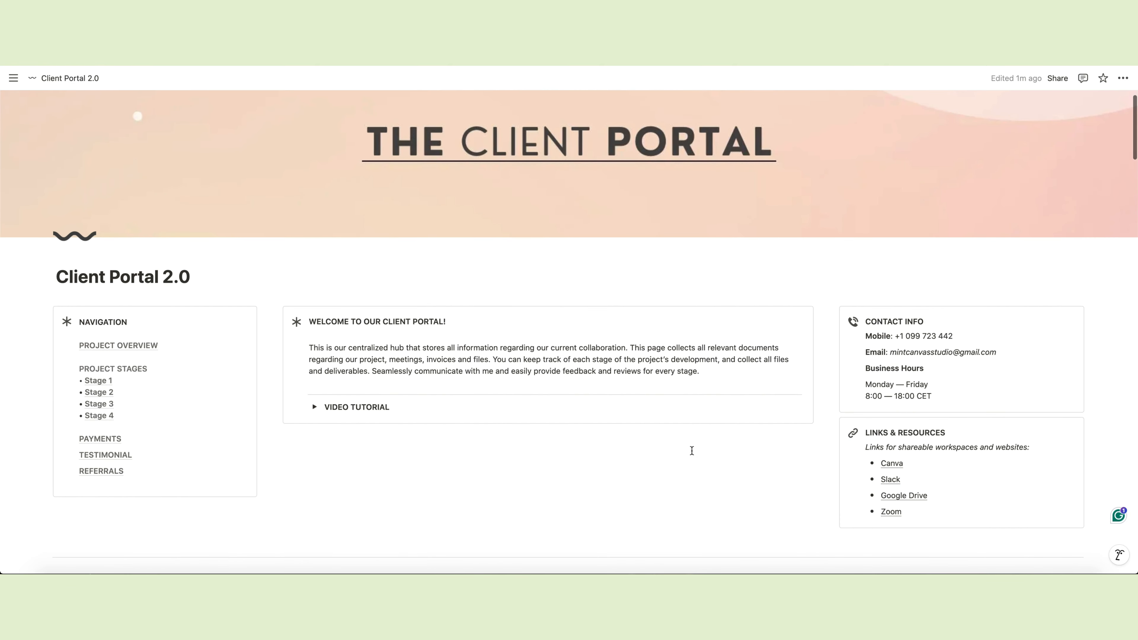
scroll(719, 471, down, 2)
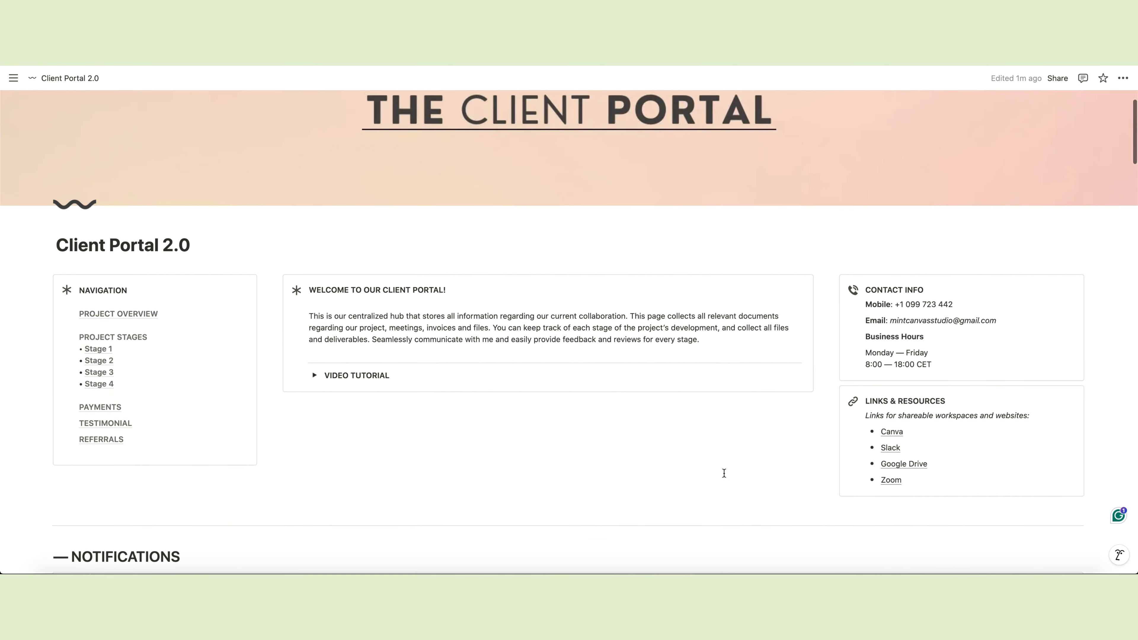
scroll(722, 471, up, 1)
scroll(723, 473, down, 1)
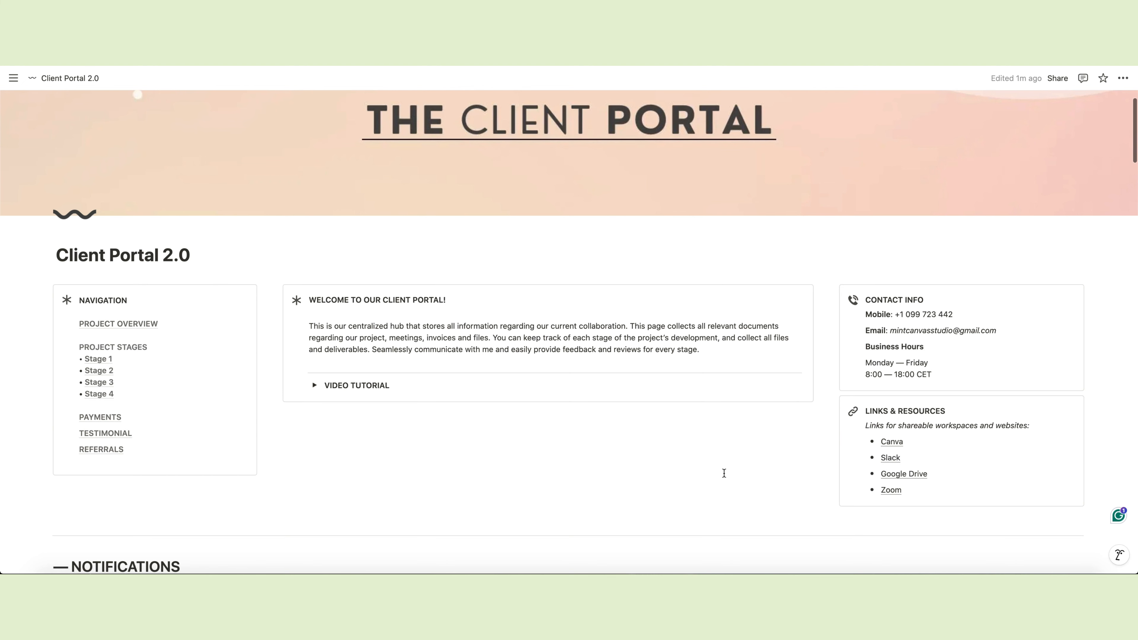
scroll(673, 461, down, 2)
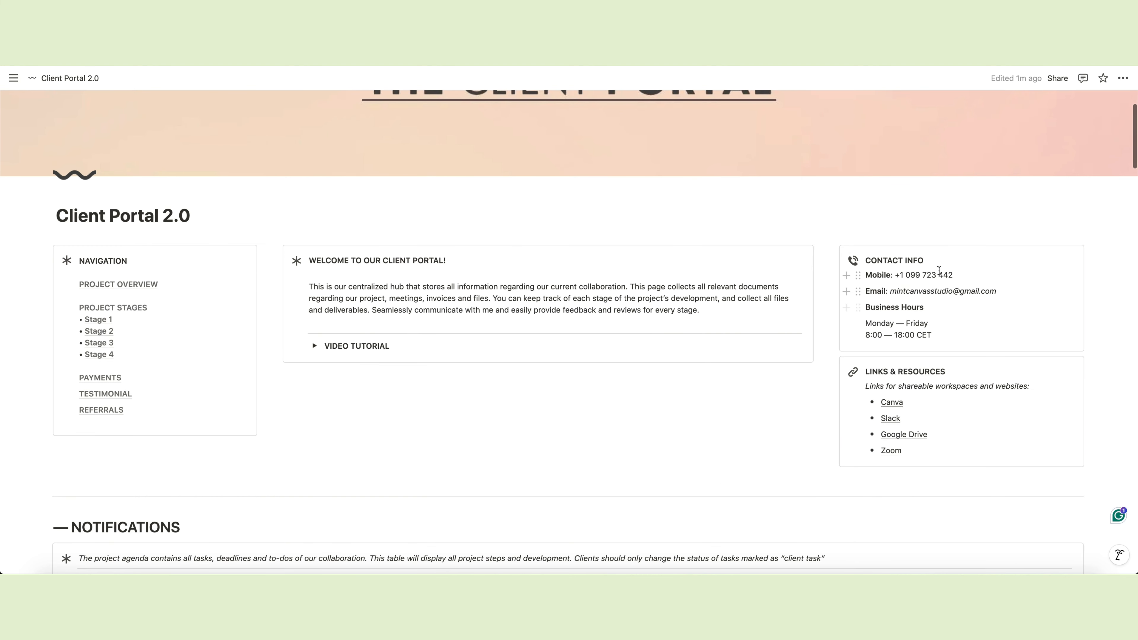
drag(871, 276, 935, 353)
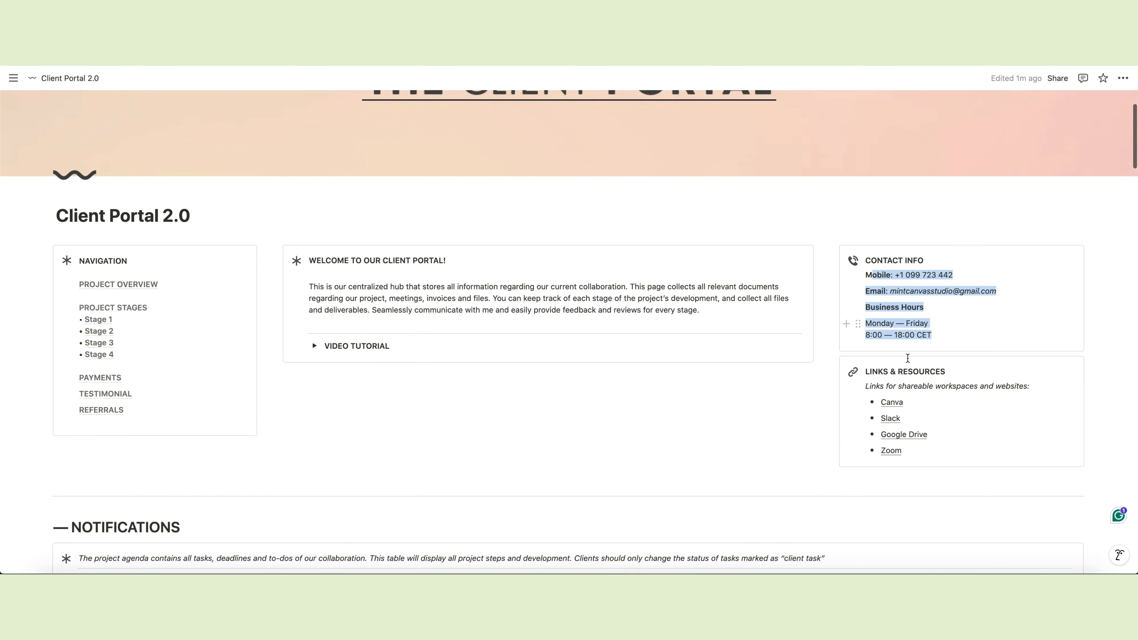
click(724, 425)
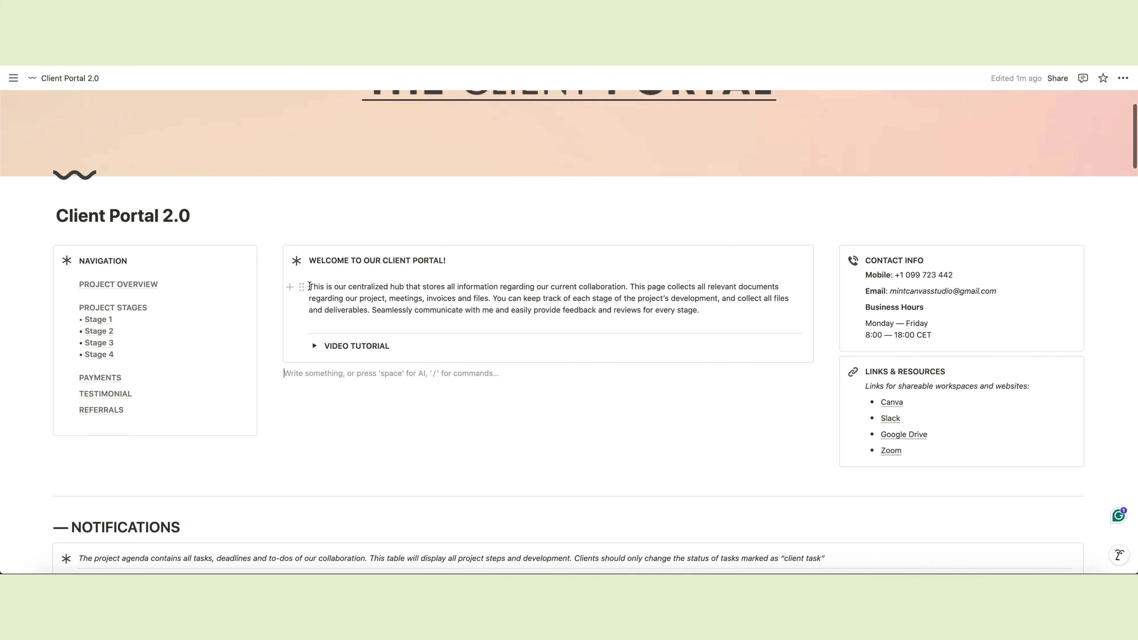
Highlight the welcome paragraph in the WELCOME TO OUR CLIENT PORTAL! callout and briefly expand the VIDEO TUTORIAL toggle
drag(309, 286, 695, 298)
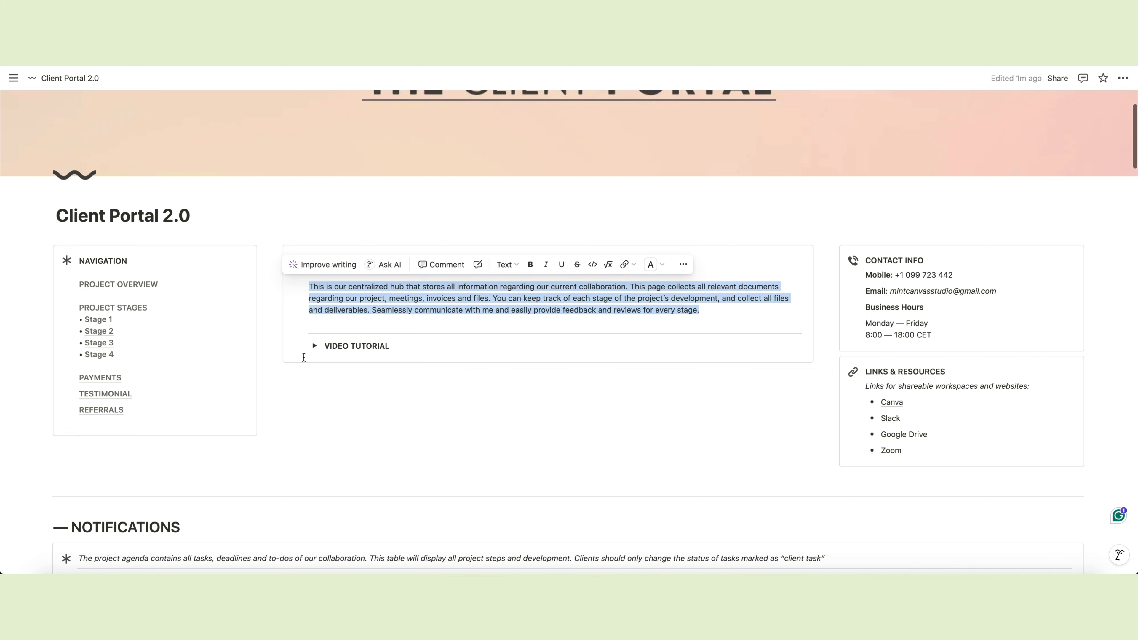
click(314, 346)
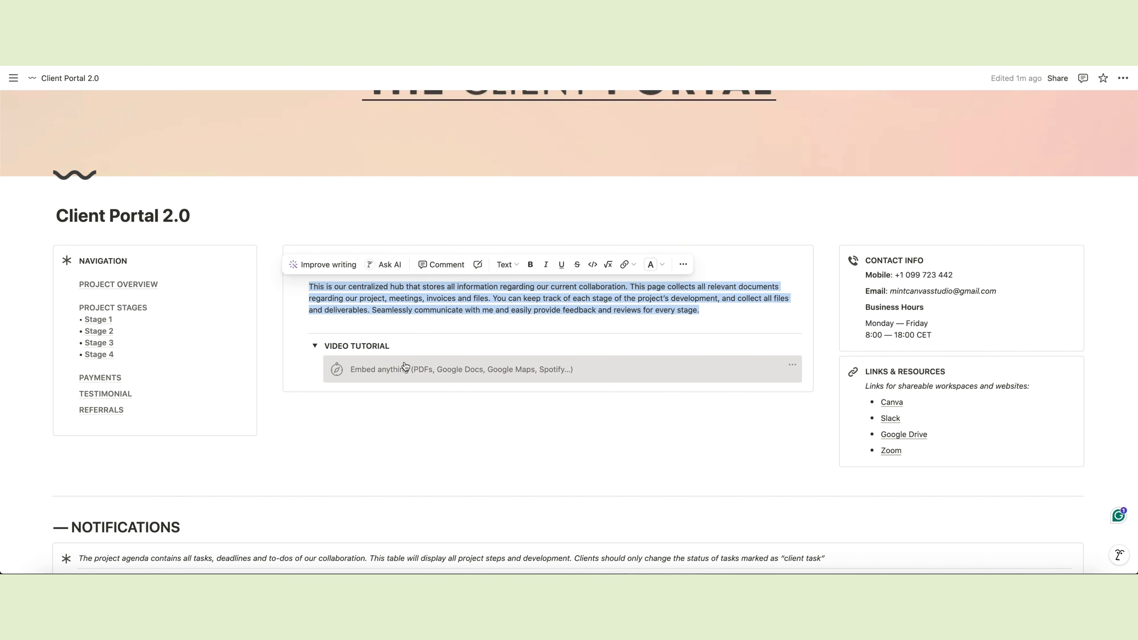
click(314, 346)
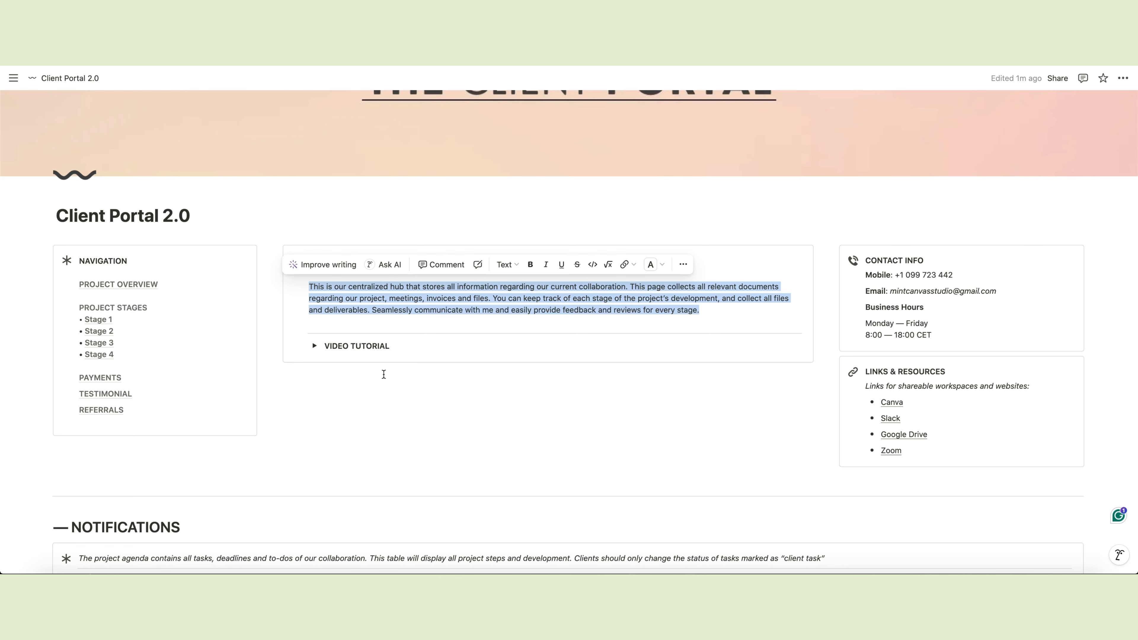
click(326, 345)
Add a step titled "onboarding task" to the Project's planner view in the NOTIFICATIONS section
scroll(391, 430, down, 7)
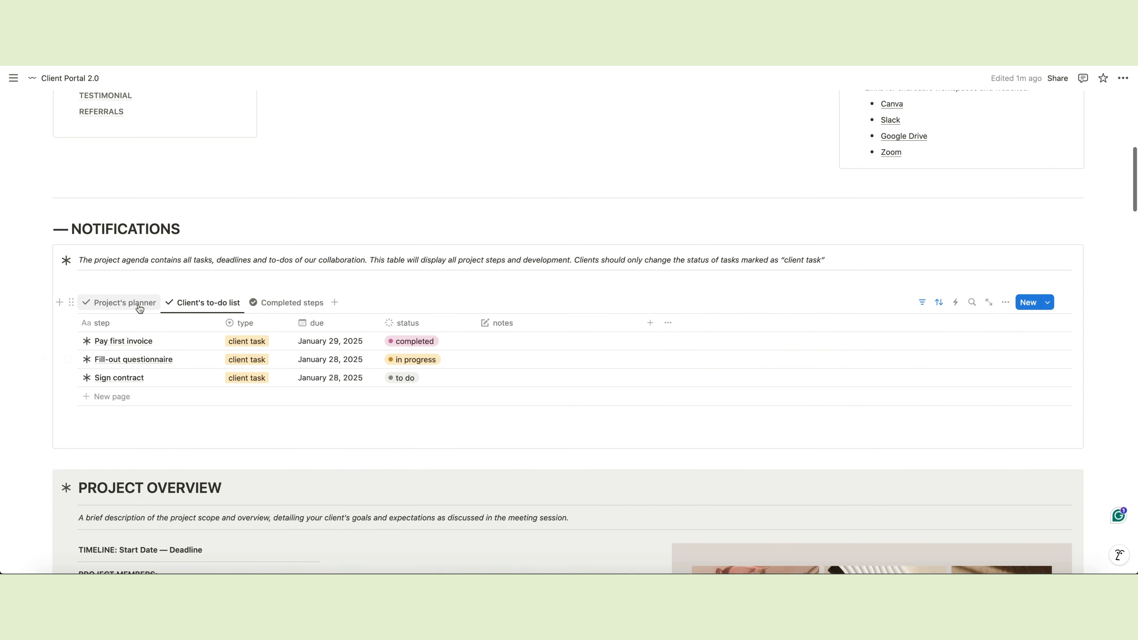
click(139, 303)
click(119, 414)
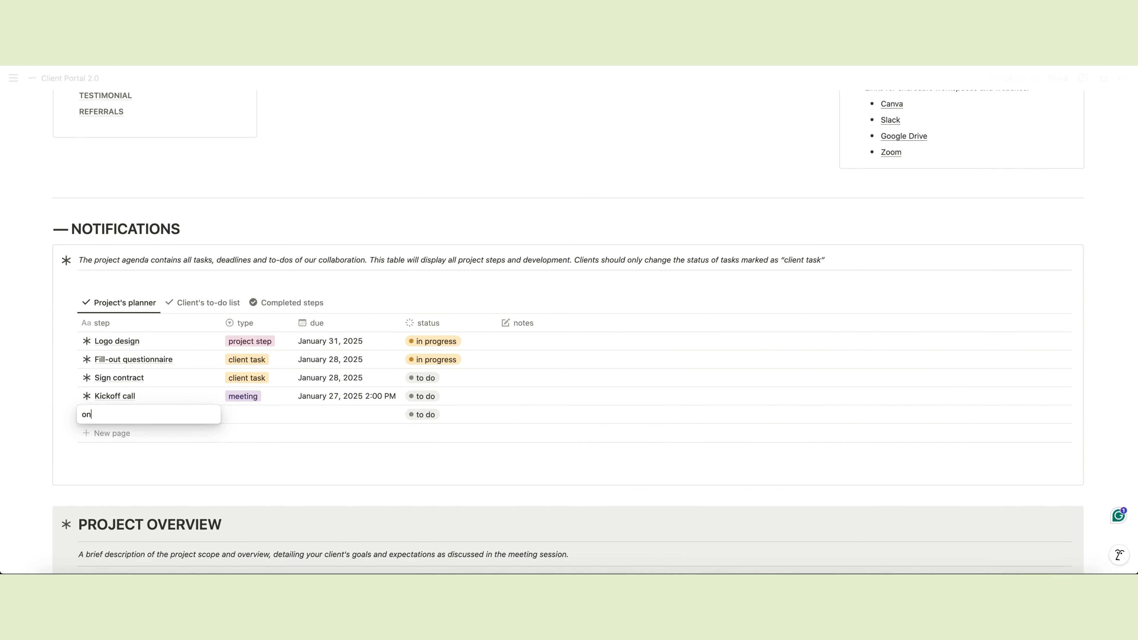
key(Return)
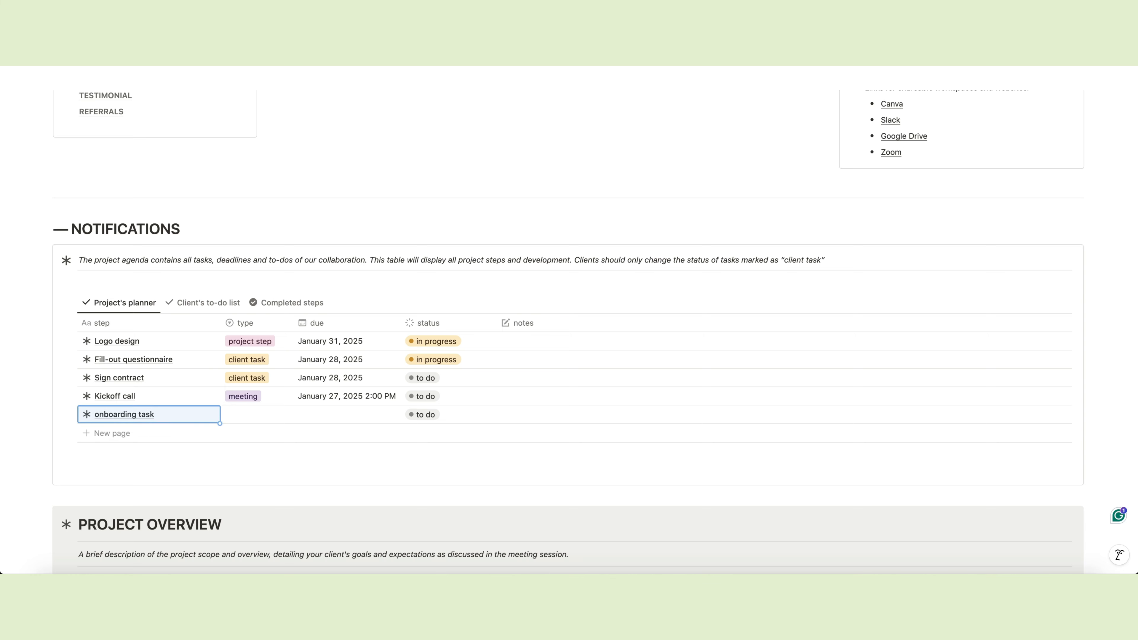
Expand STAGE 1: ON-BOARDING and collapse its contract download, signed contract upload, business proposal and feedback toggles
scroll(236, 457, down, 4)
scroll(238, 453, down, 14)
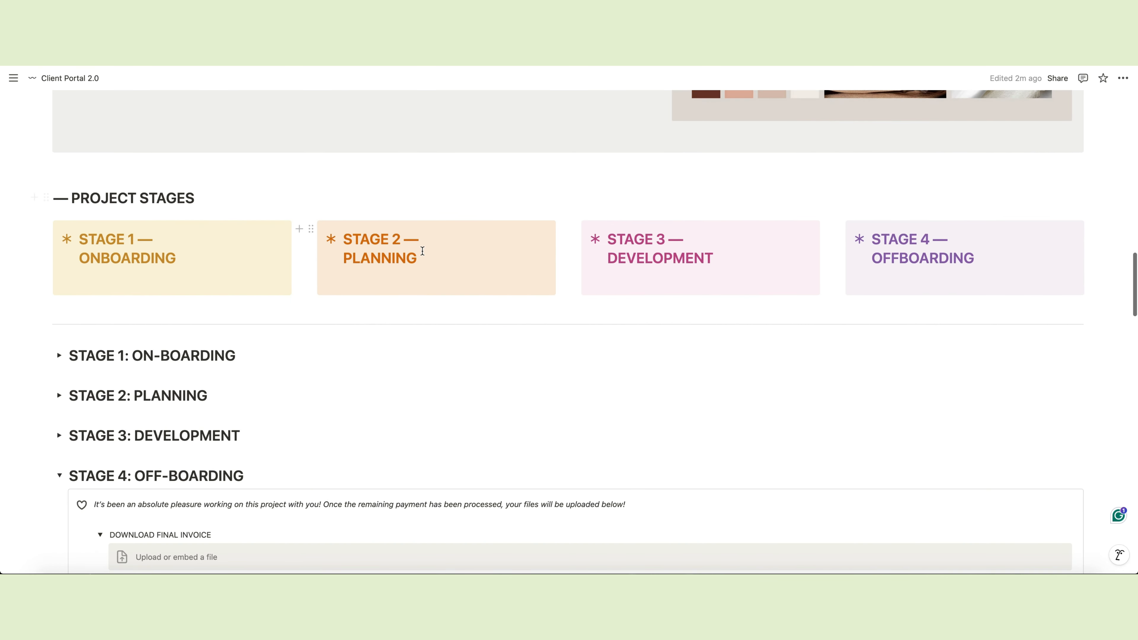
click(58, 355)
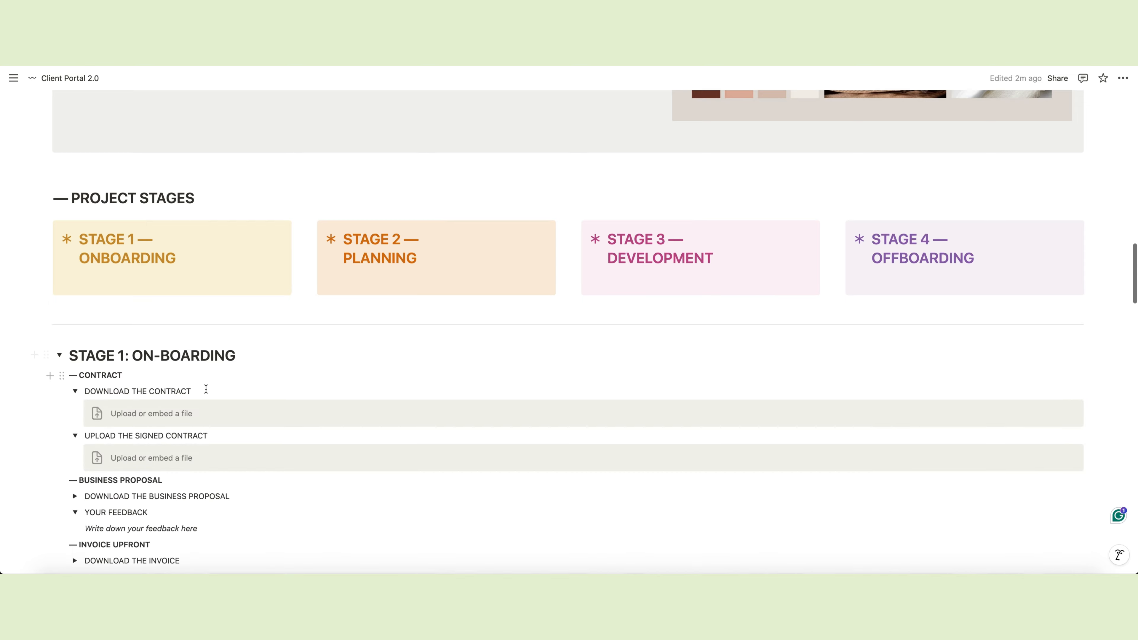
scroll(158, 263, down, 4)
click(75, 305)
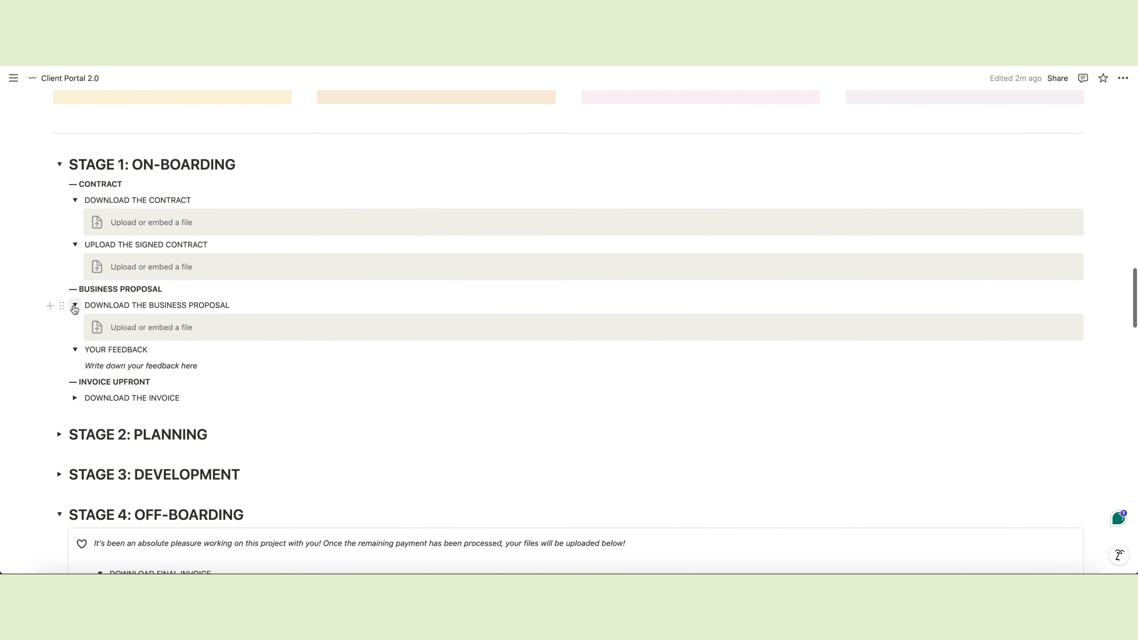
click(75, 306)
click(75, 321)
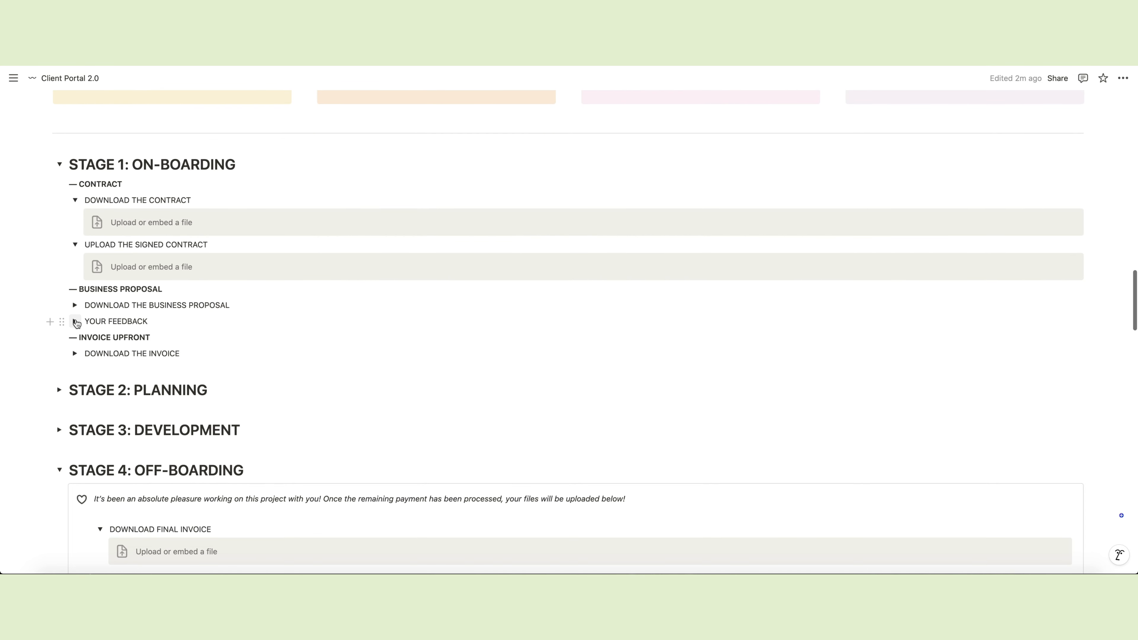
click(75, 244)
click(75, 200)
Expand STAGE 3: DEVELOPMENT to view its draft and feedback blocks, and collapse it again
scroll(254, 275, down, 2)
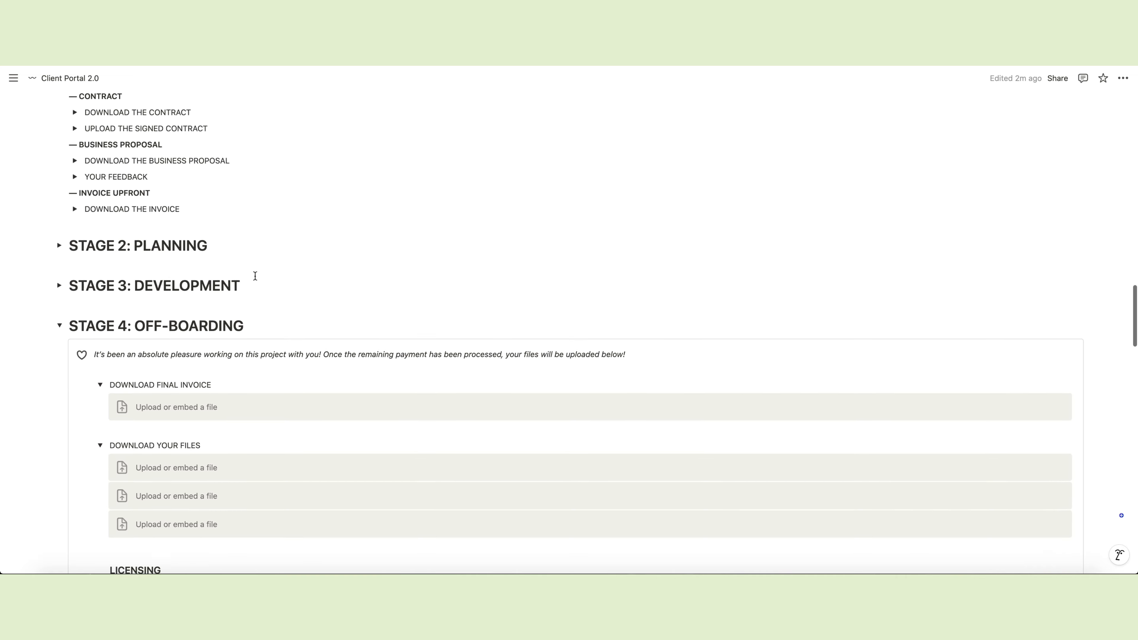
scroll(255, 275, down, 3)
click(61, 174)
scroll(112, 251, down, 4)
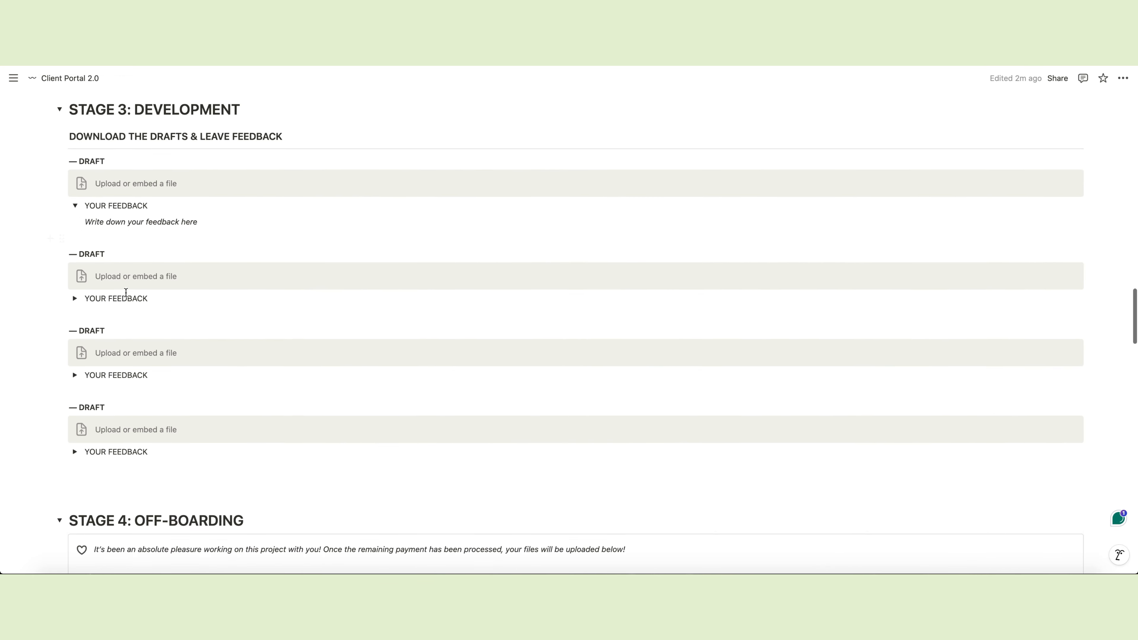
scroll(81, 274, up, 5)
click(58, 244)
Collapse the DOWNLOAD ALL INVOICES toggle and highlight the Domestic Clients line in the PAYMENT DETAILS callout
scroll(112, 328, down, 10)
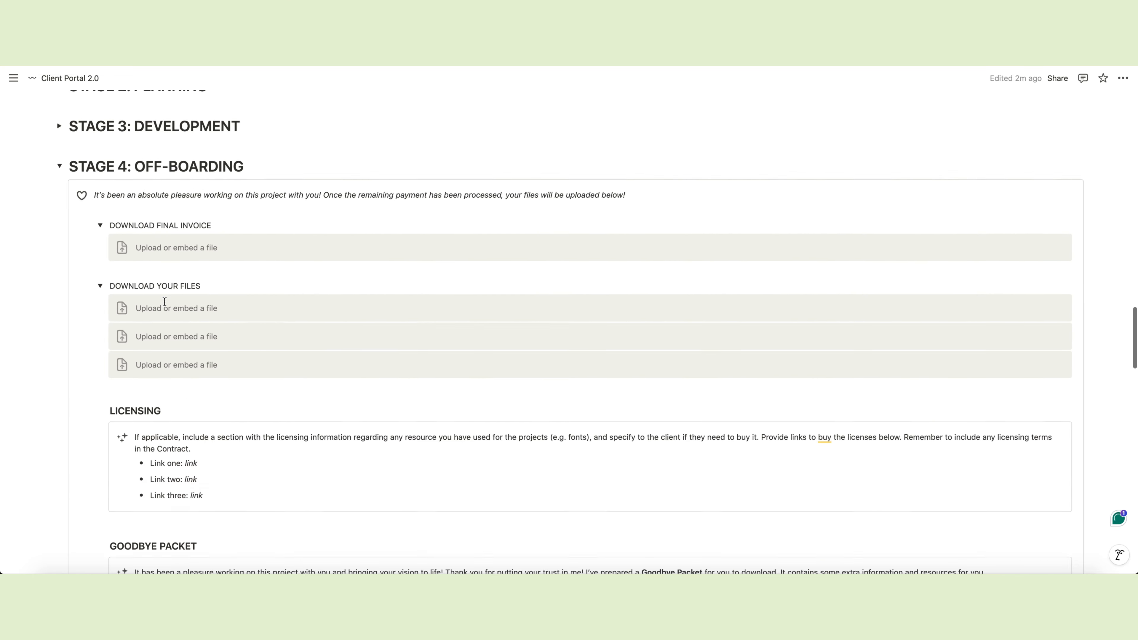
scroll(249, 332, down, 7)
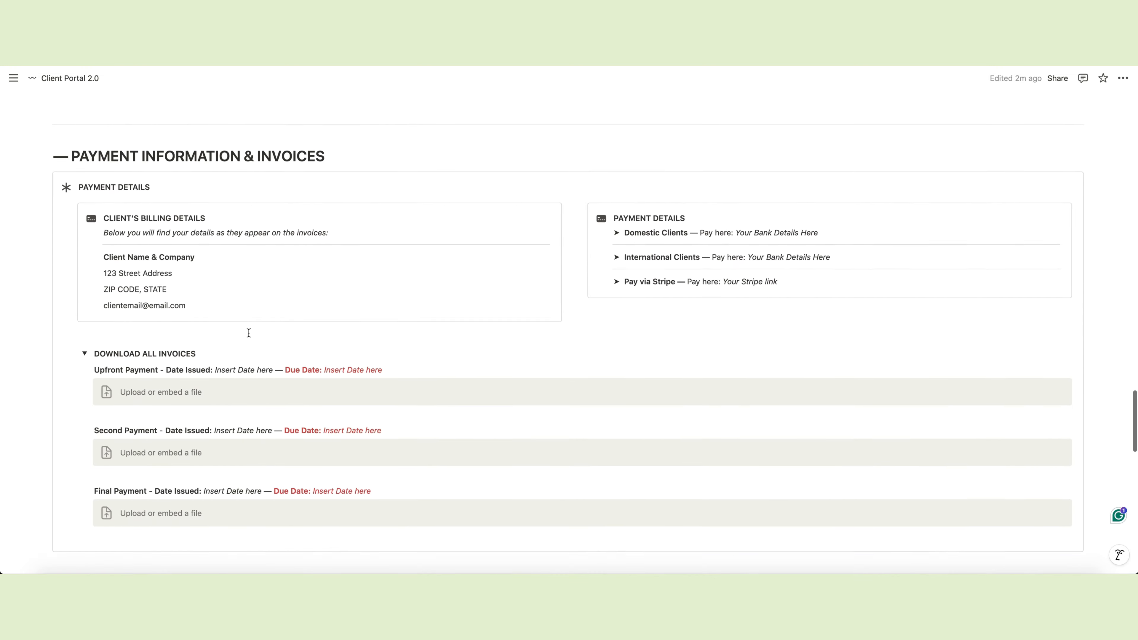
click(84, 333)
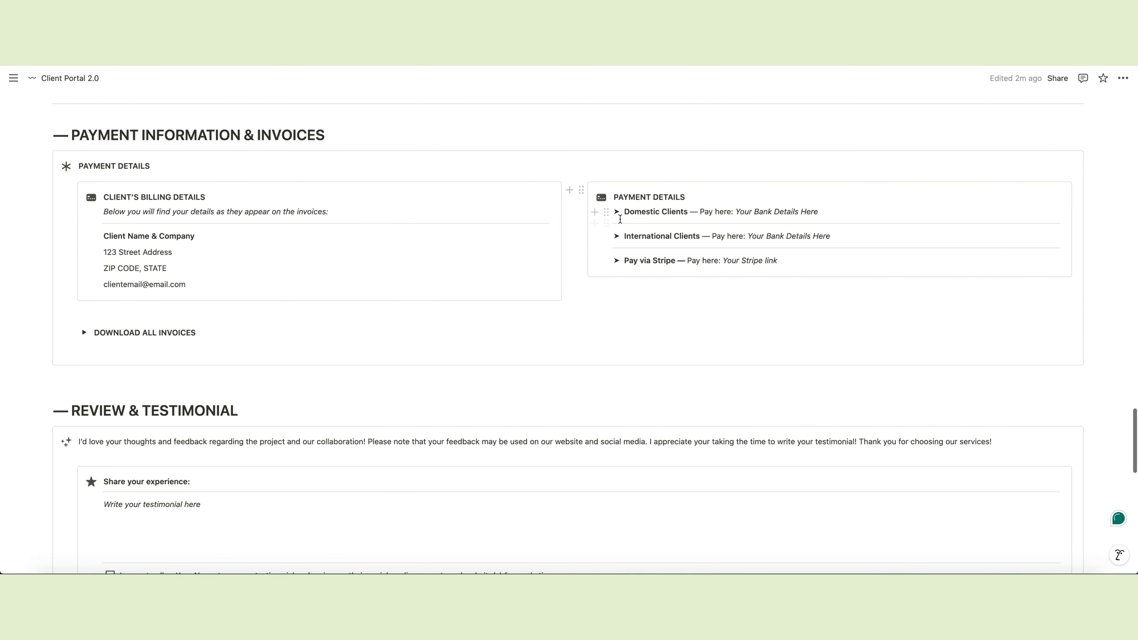
drag(620, 212, 820, 212)
click(590, 333)
Highlight the copyright and shop links in the page footer and open the Canva Template Cover link
scroll(590, 334, down, 10)
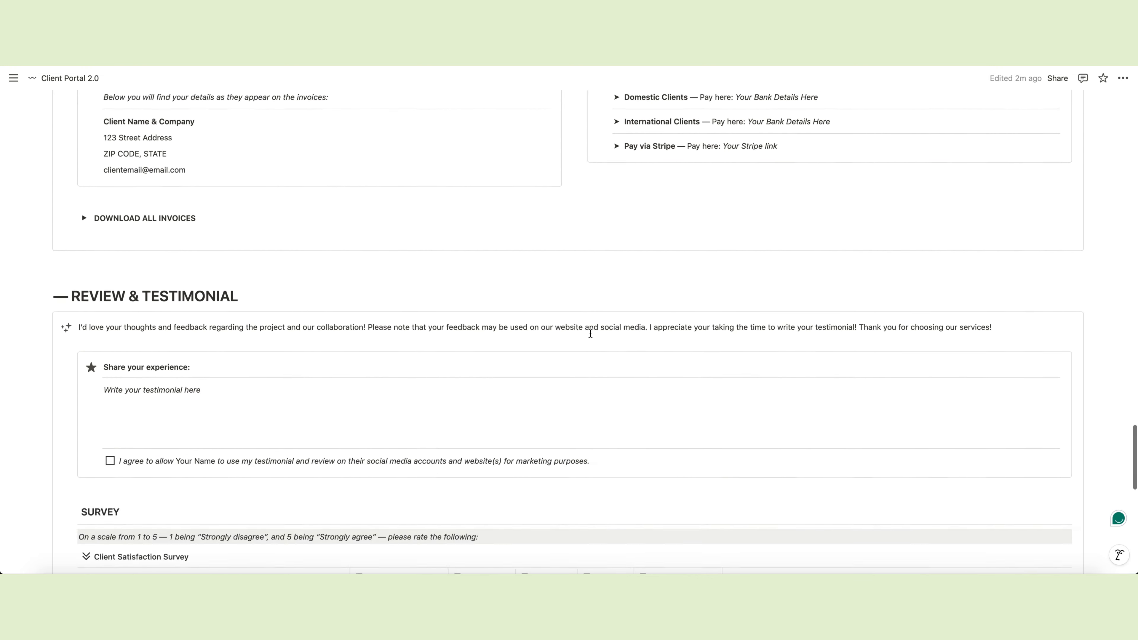
scroll(590, 339, down, 6)
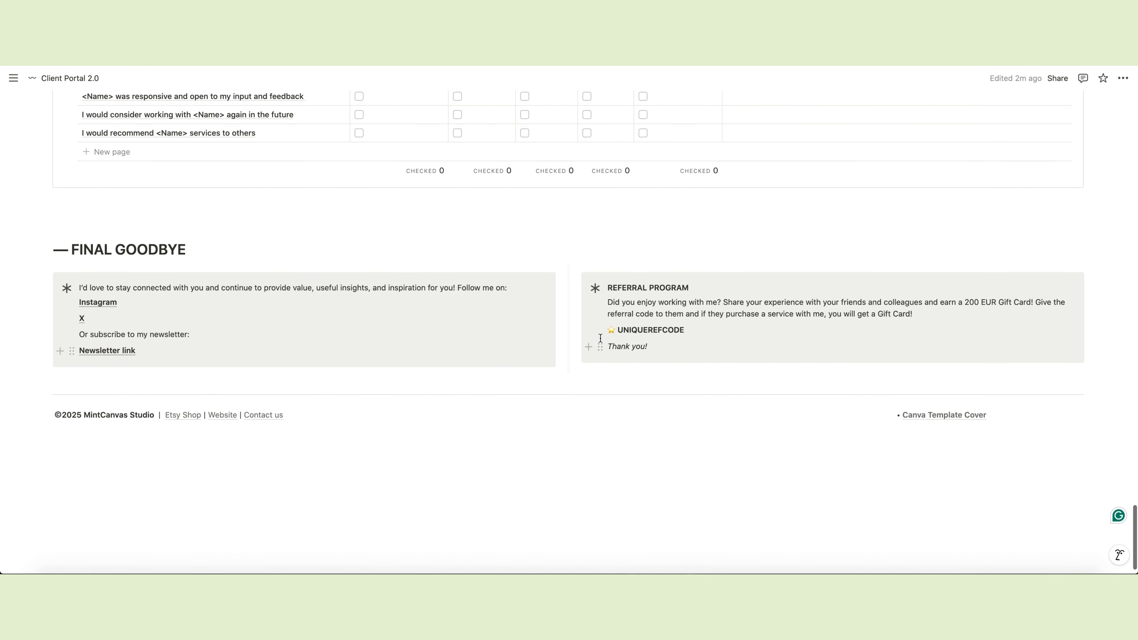
scroll(350, 399, down, 1)
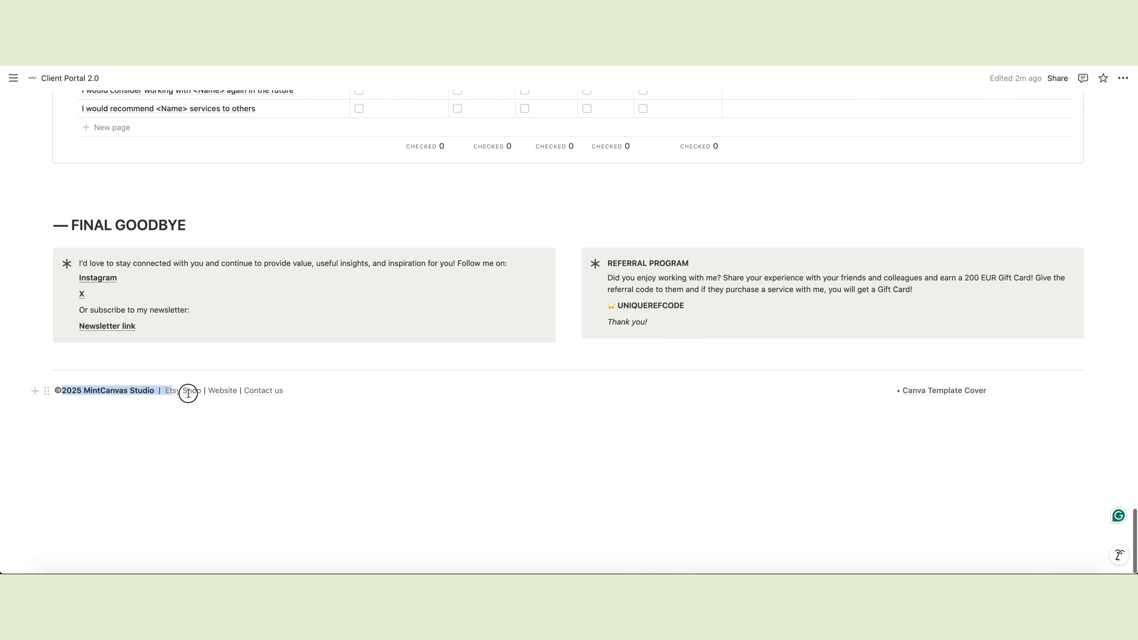
click(467, 390)
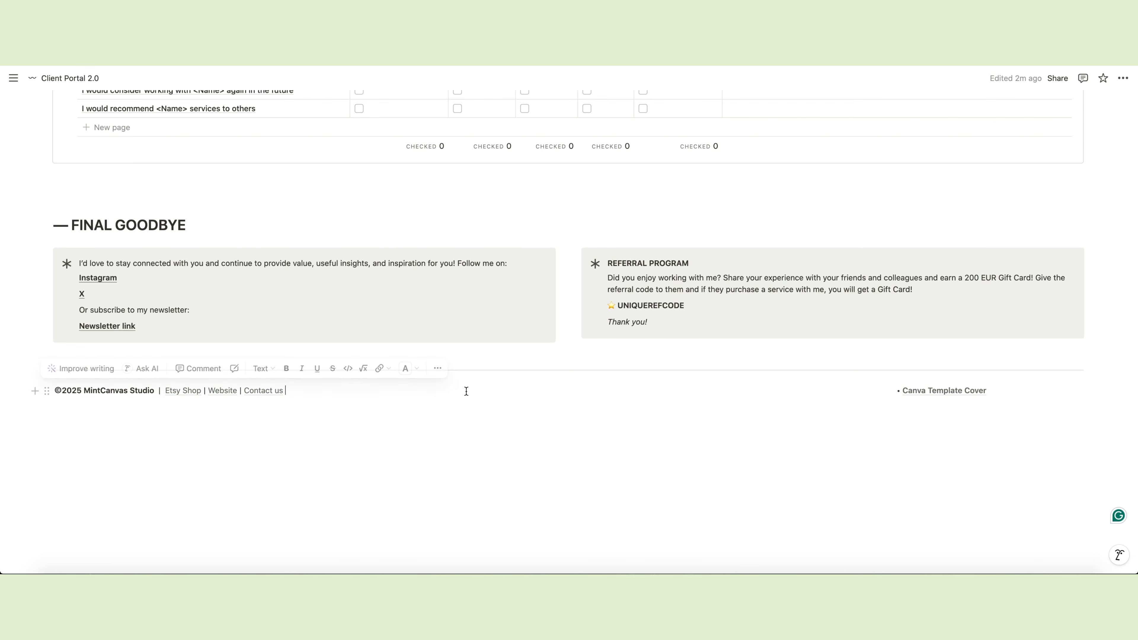
click(942, 392)
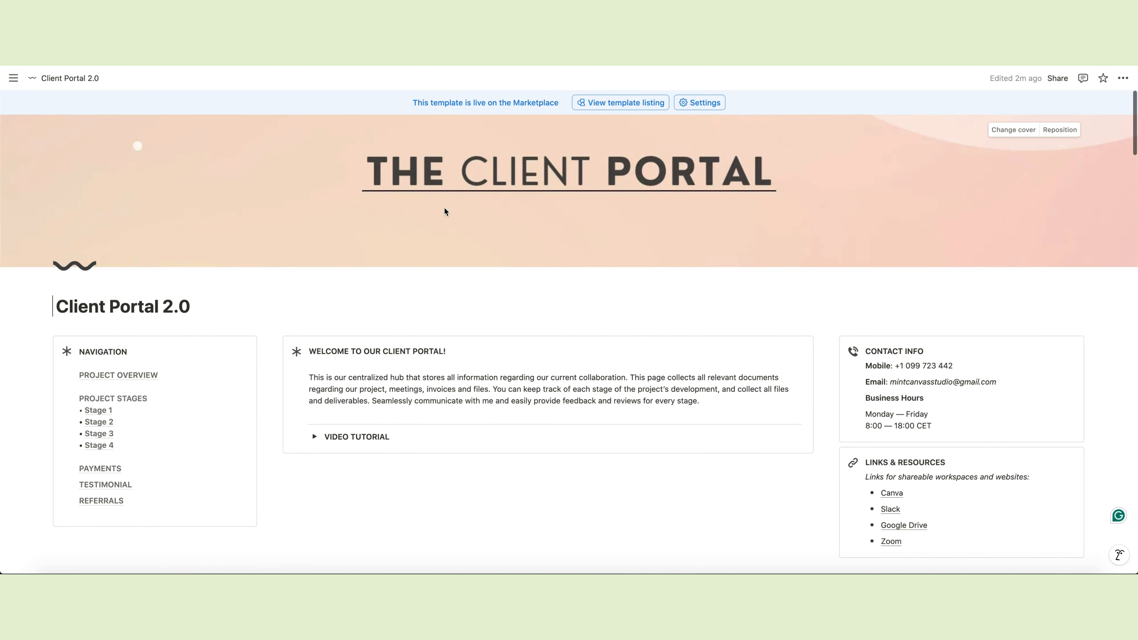
Open the block actions of the Canva Template Cover footer link and close them without changes
scroll(552, 301, down, 2)
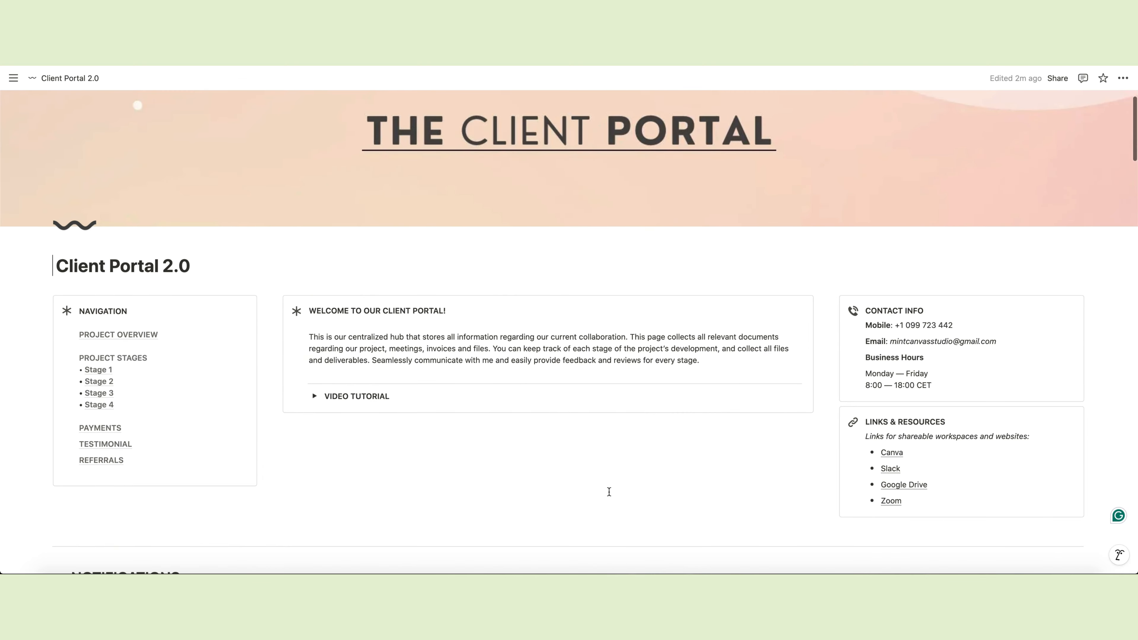
scroll(609, 491, down, 20)
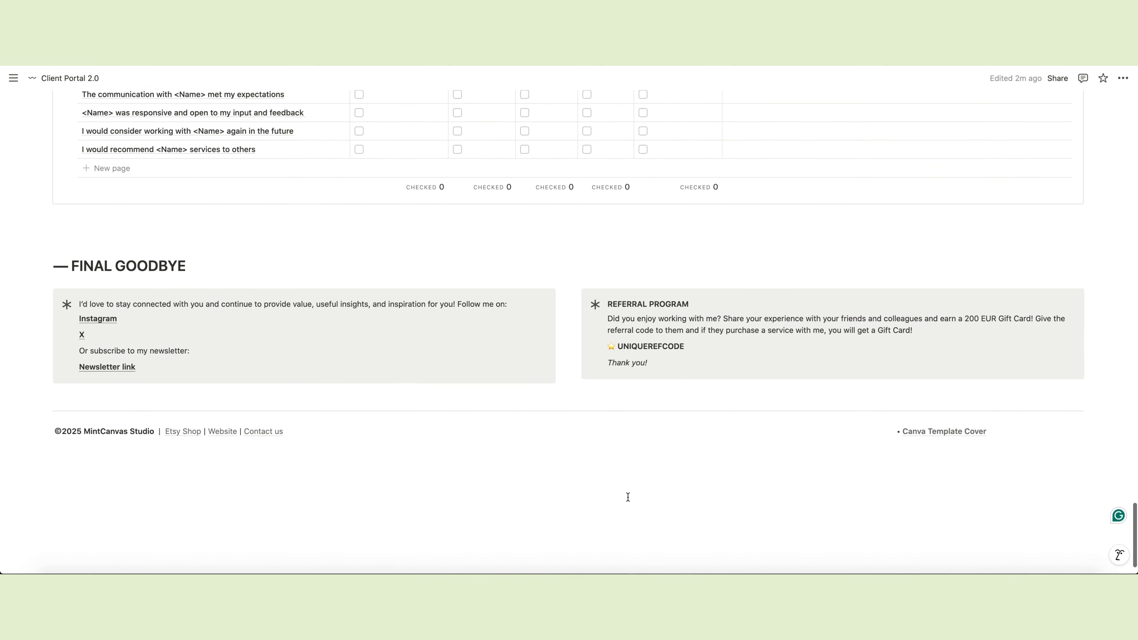
scroll(627, 496, down, 2)
click(888, 391)
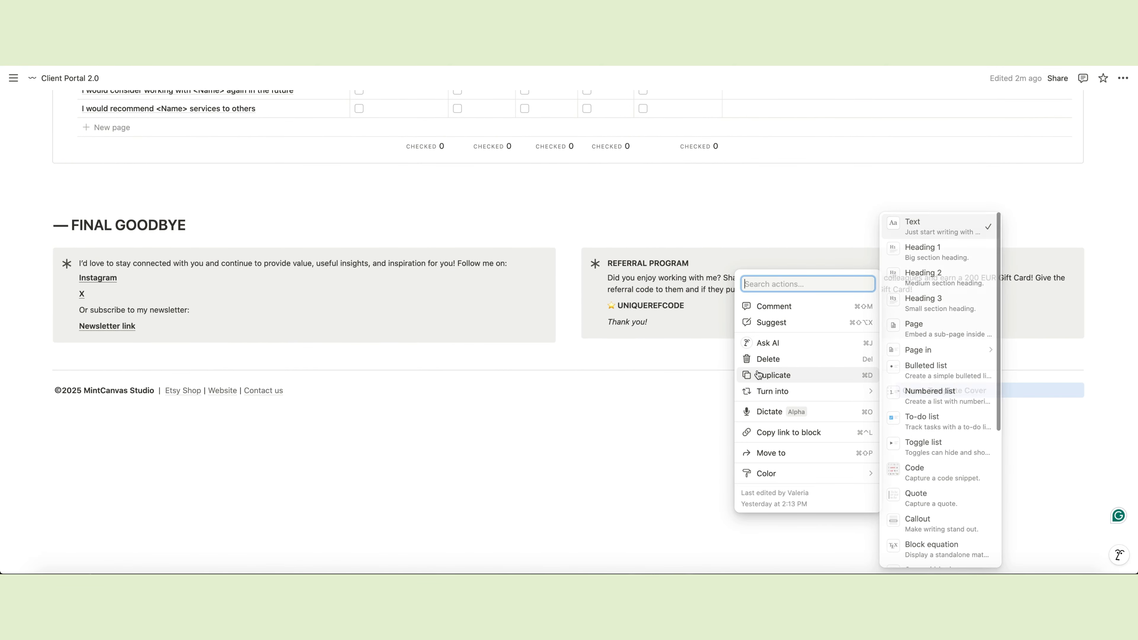
key(Escape)
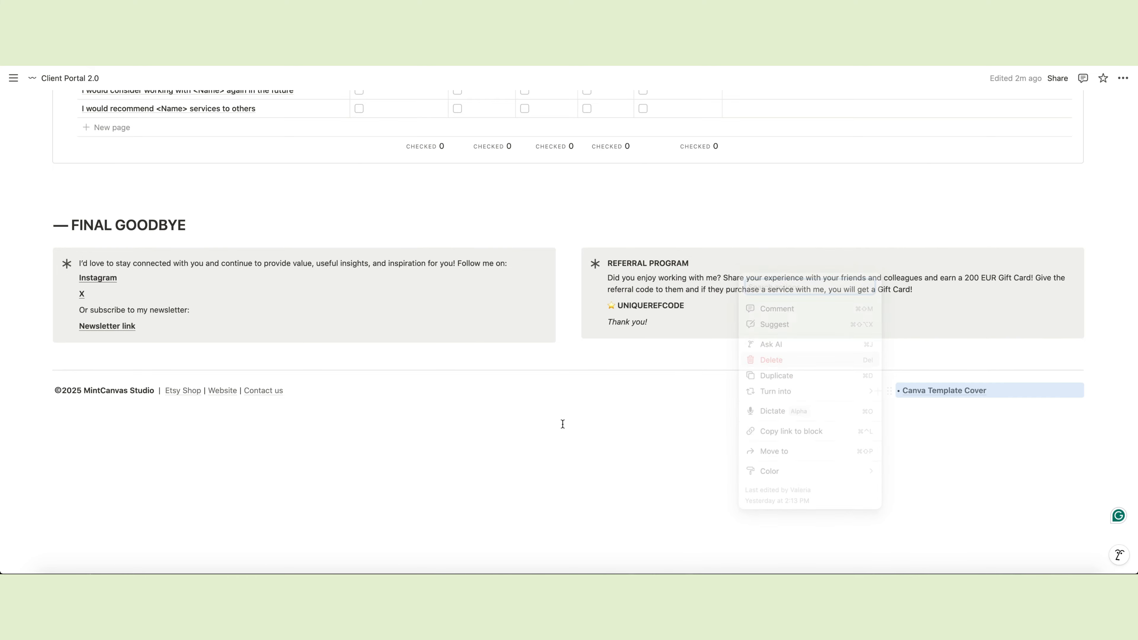
Switch to the Freelance Dashboard 2.0 page and look through its overview sections down to the Source databases toggle in the footer
scroll(414, 394, up, 5)
scroll(414, 394, up, 15)
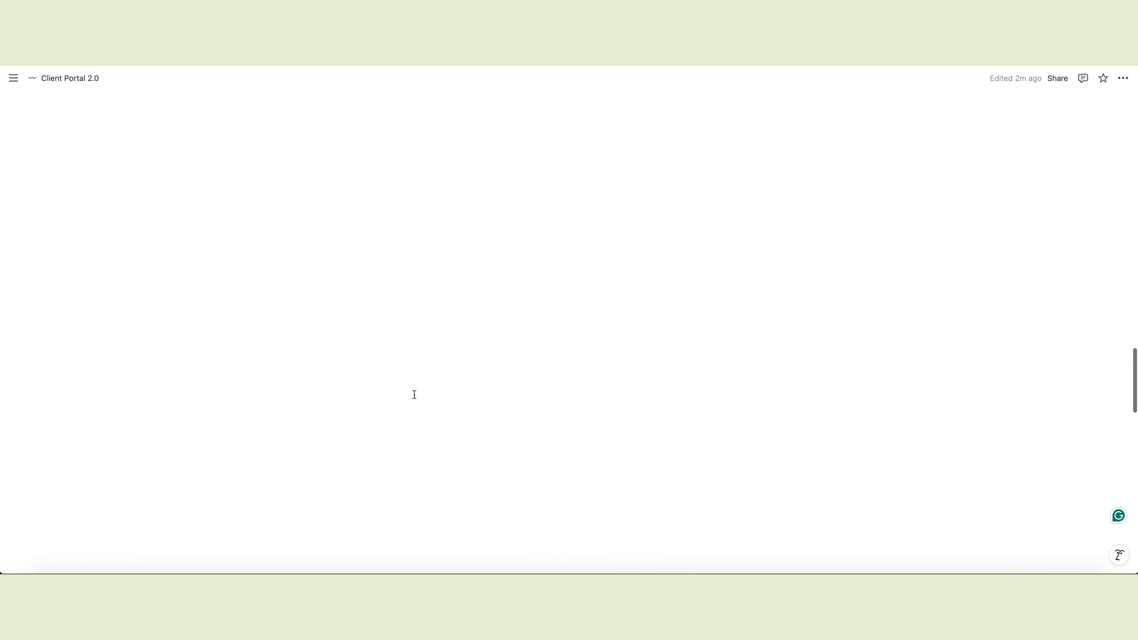
scroll(414, 394, up, 10)
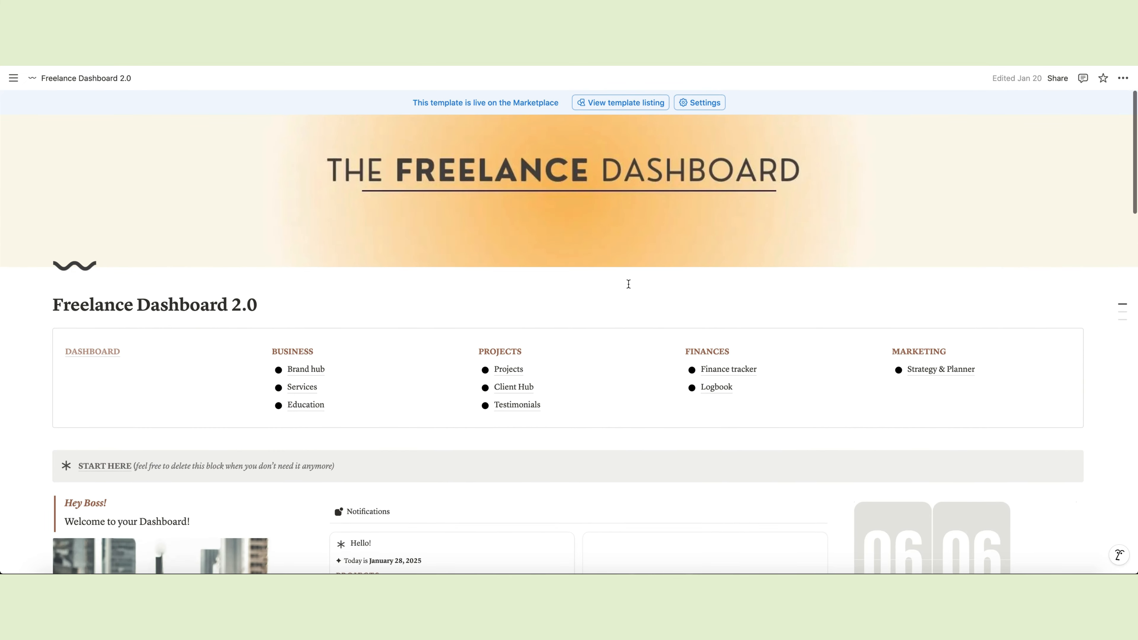
scroll(629, 284, down, 15)
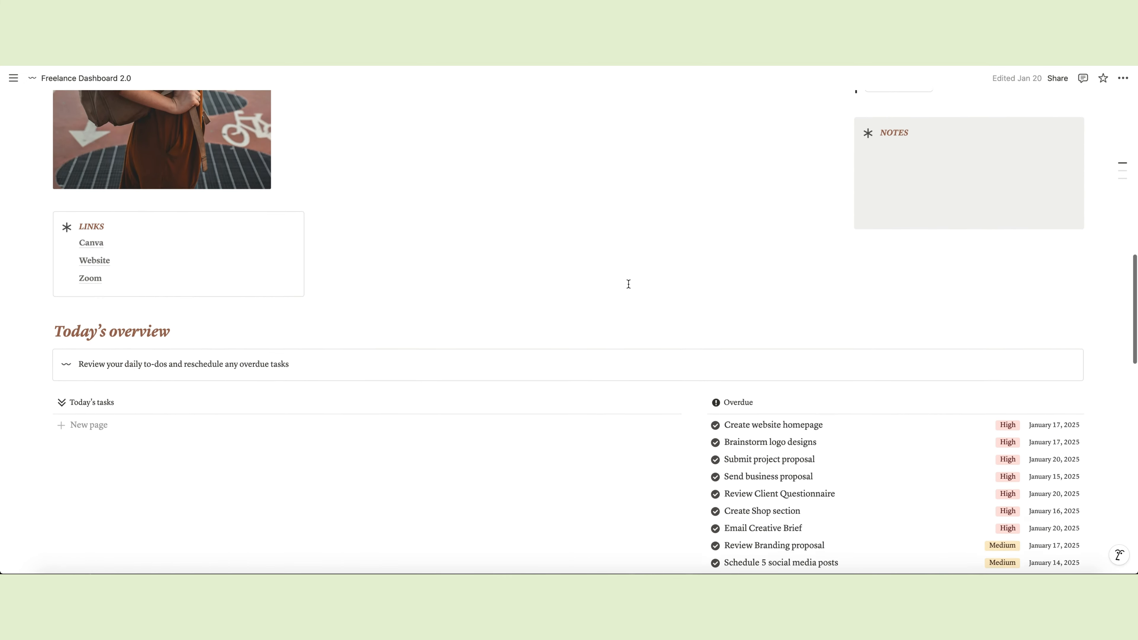
scroll(629, 284, down, 15)
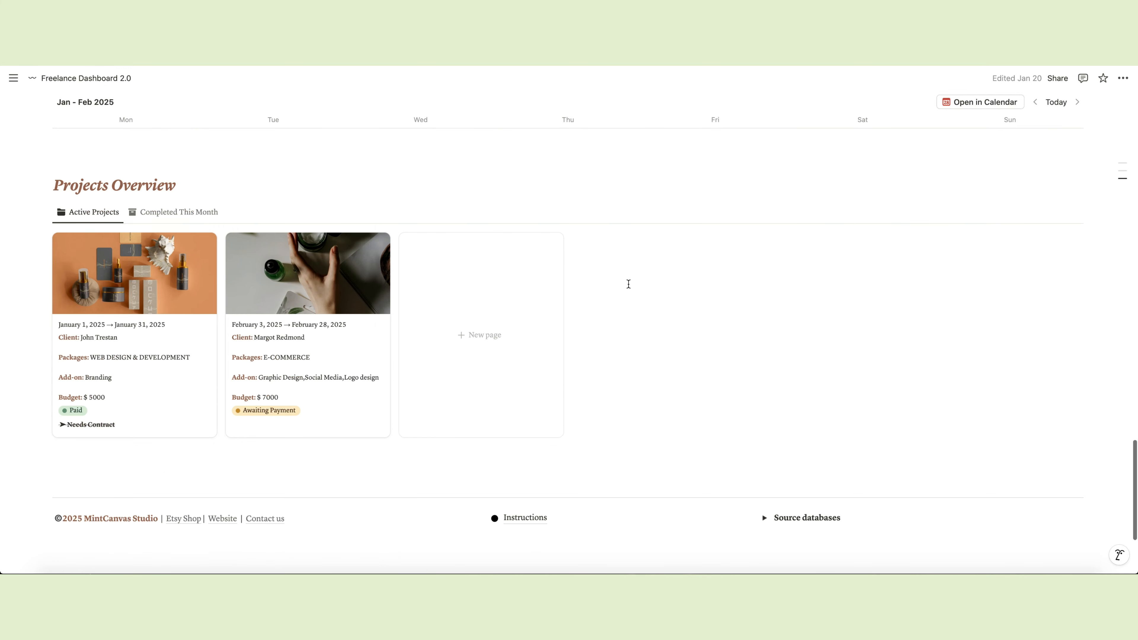
scroll(629, 284, down, 5)
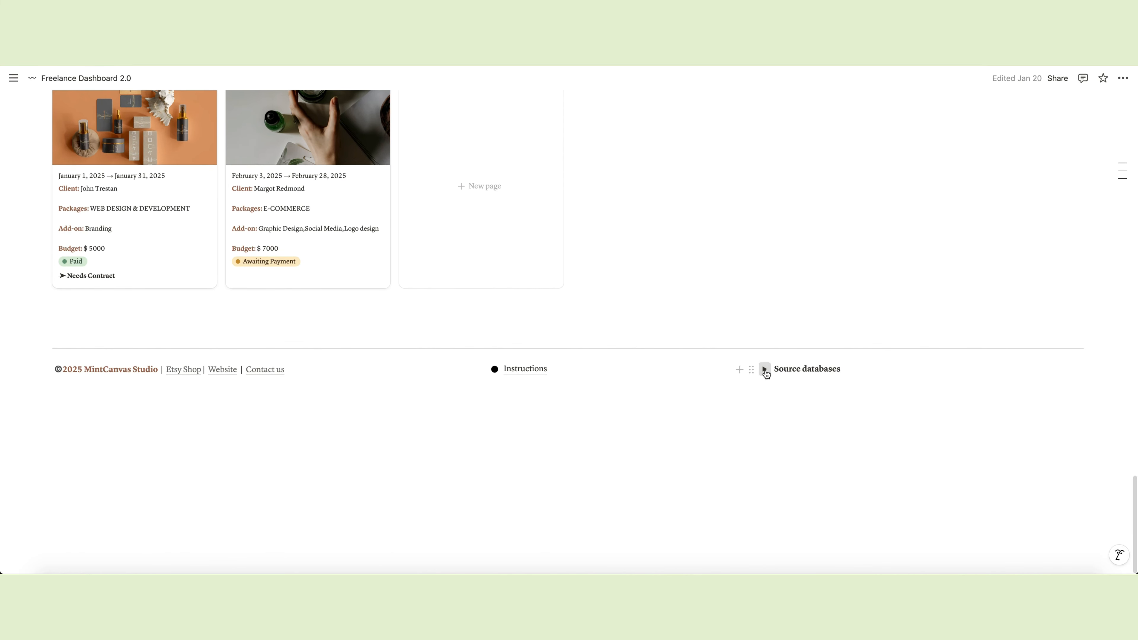
Expand the Source databases list in the footer and open the Projects database
click(764, 370)
scroll(732, 412, down, 4)
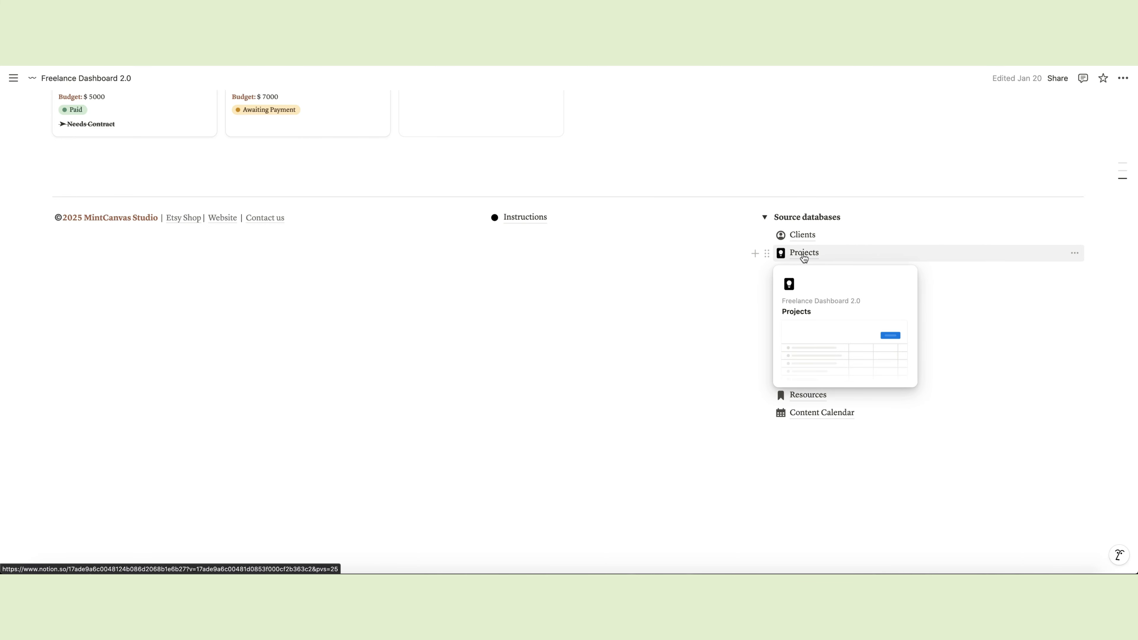
click(806, 253)
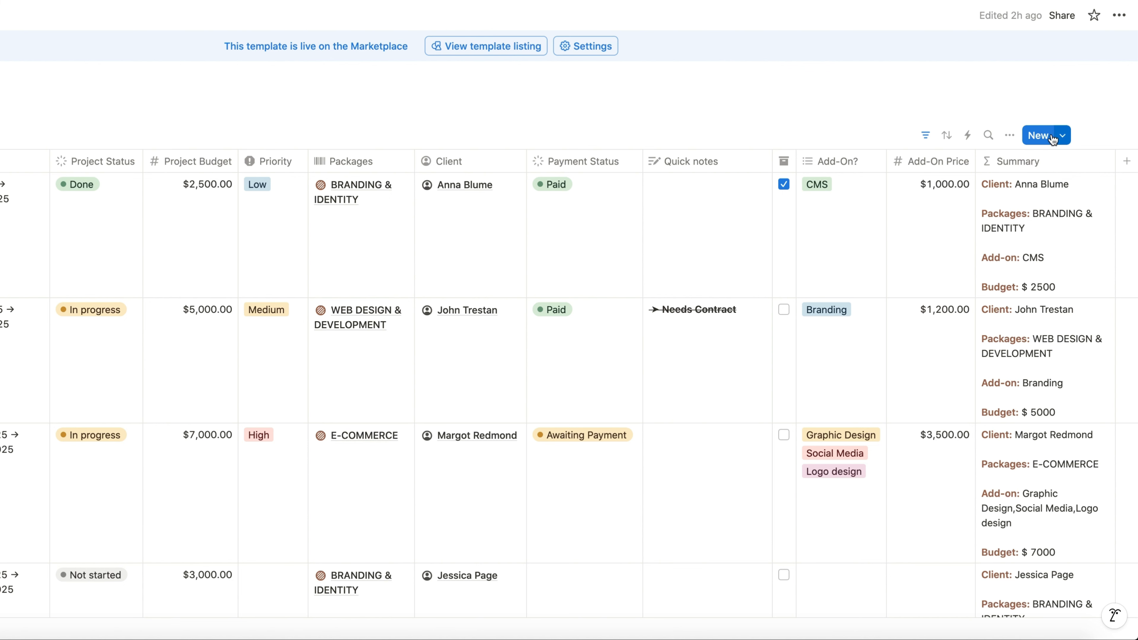
Create a new template for the Projects database and title it Client Portal
click(1061, 139)
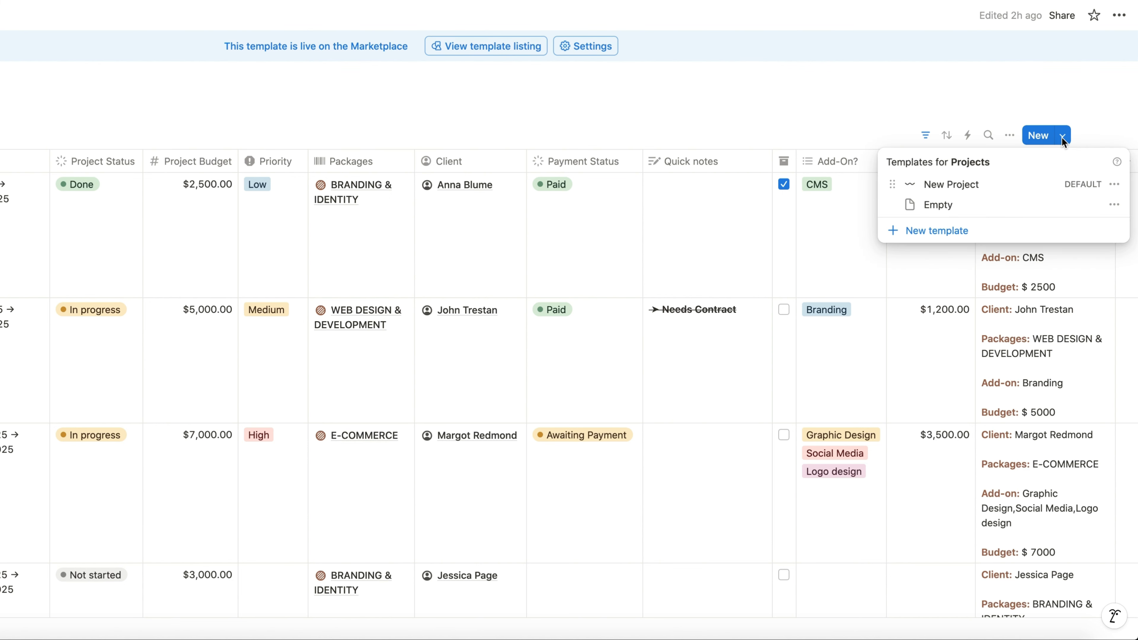
click(947, 232)
text(Client Po)
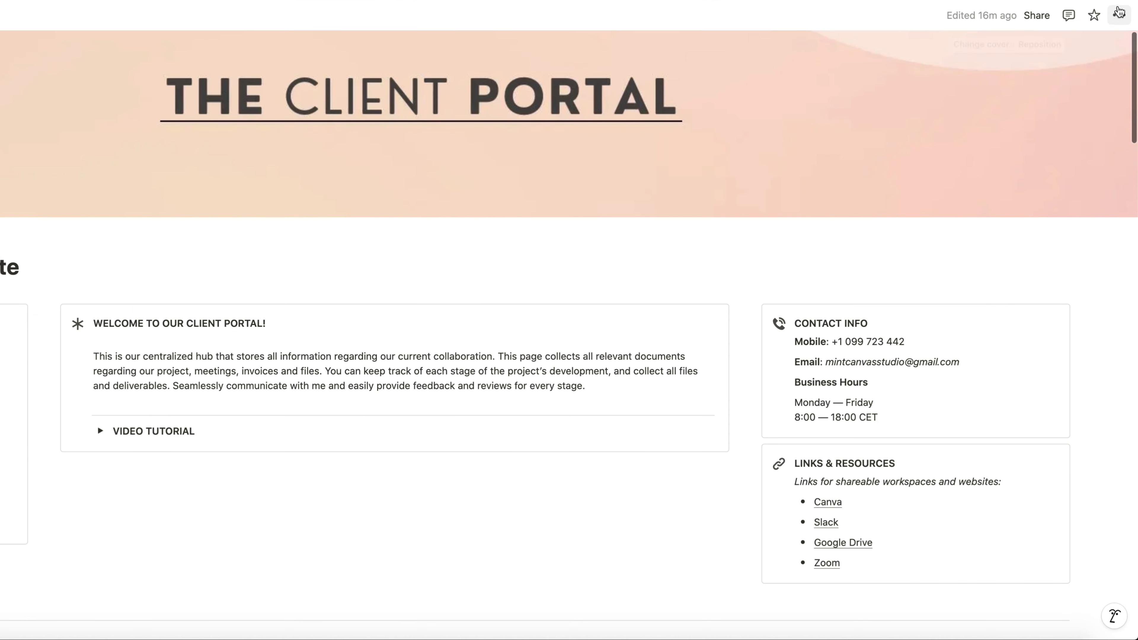
Move the client portal page into the Client Portal template page under Freelance Dashboard 2.0 / Projects
click(1120, 17)
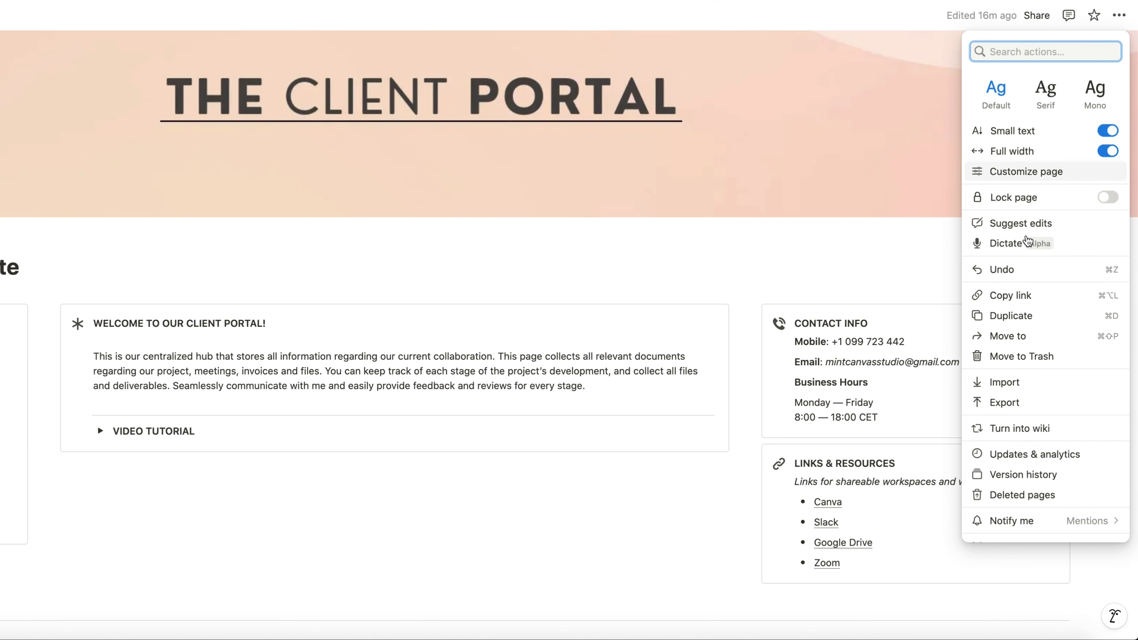
click(1035, 337)
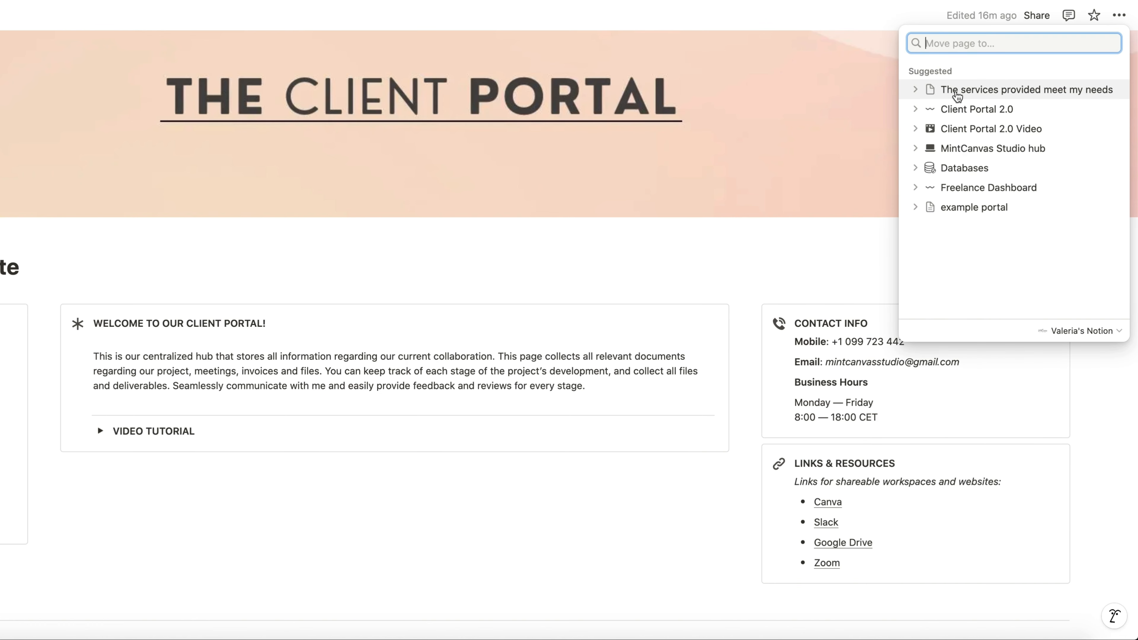
text(client portal)
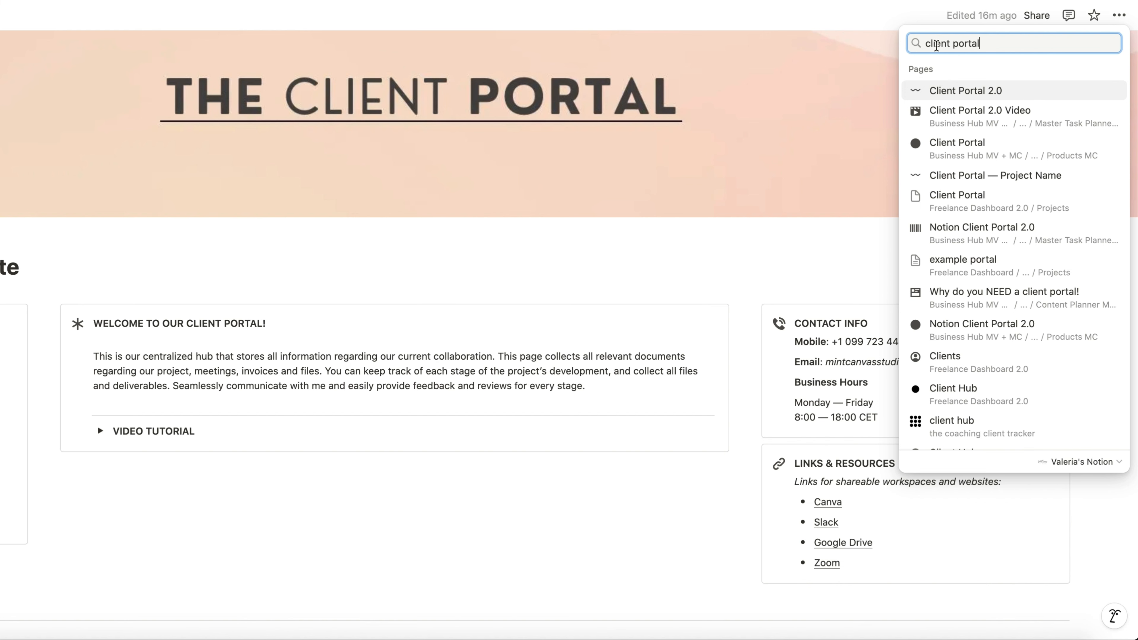
click(964, 204)
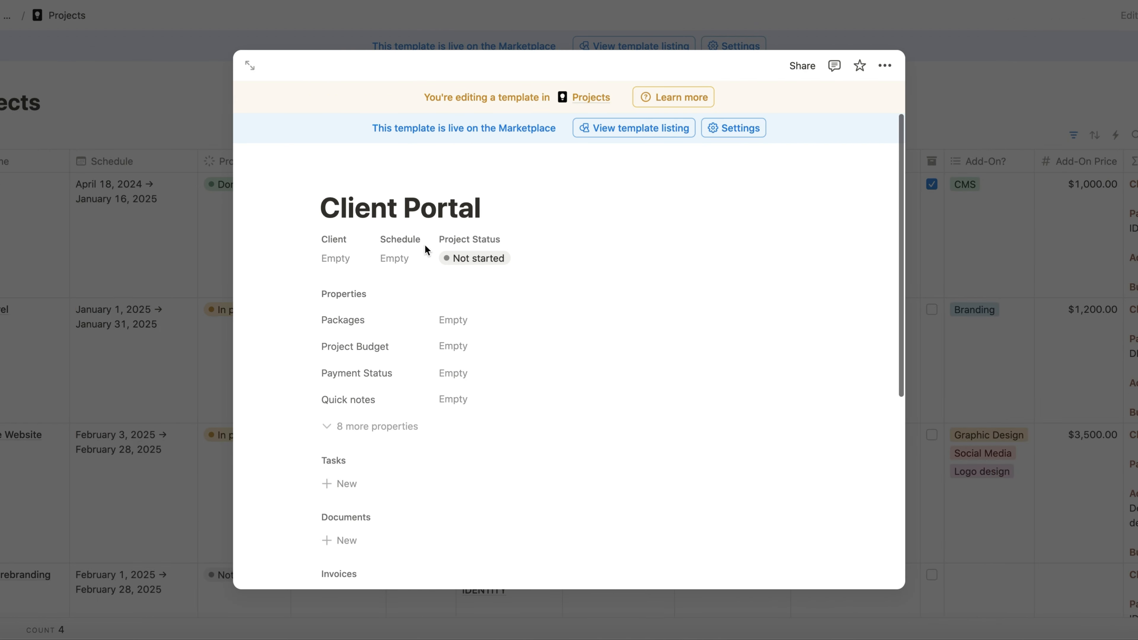
Turn the Client Portal x template subpage inside the Client Portal project template into text
scroll(494, 348, down, 1)
scroll(495, 351, down, 5)
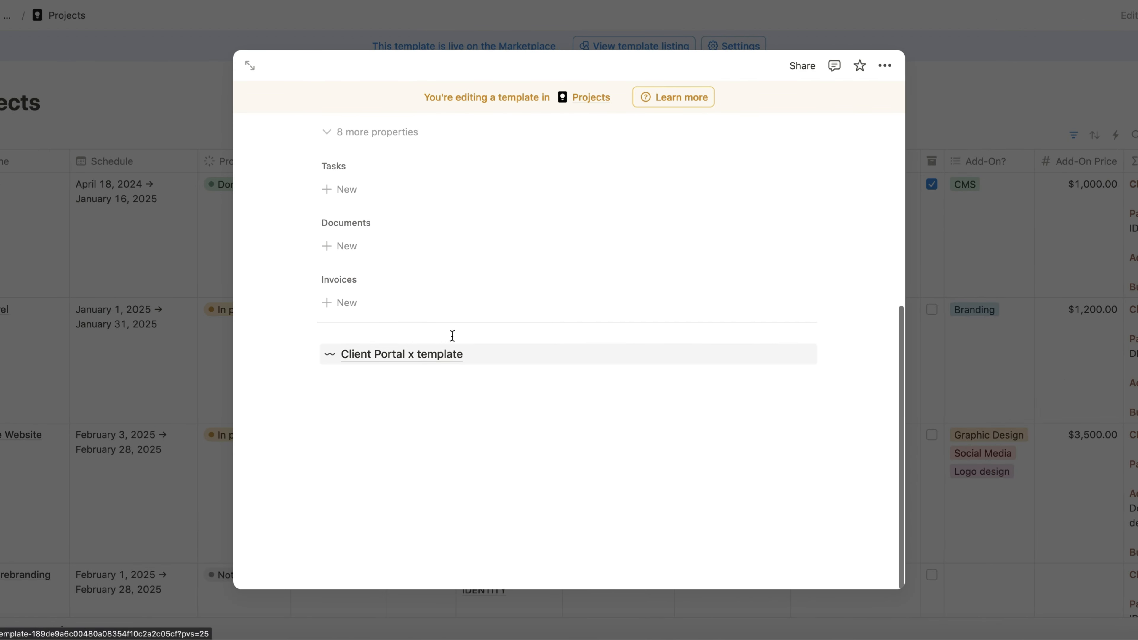
scroll(487, 376, up, 1)
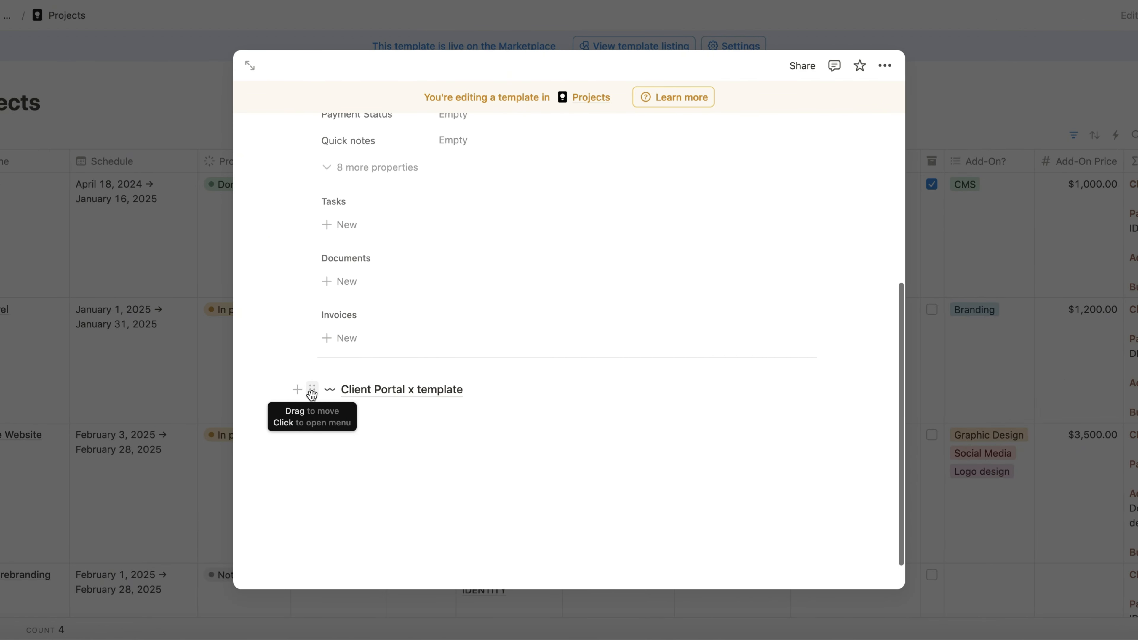
mouse_move(476, 399)
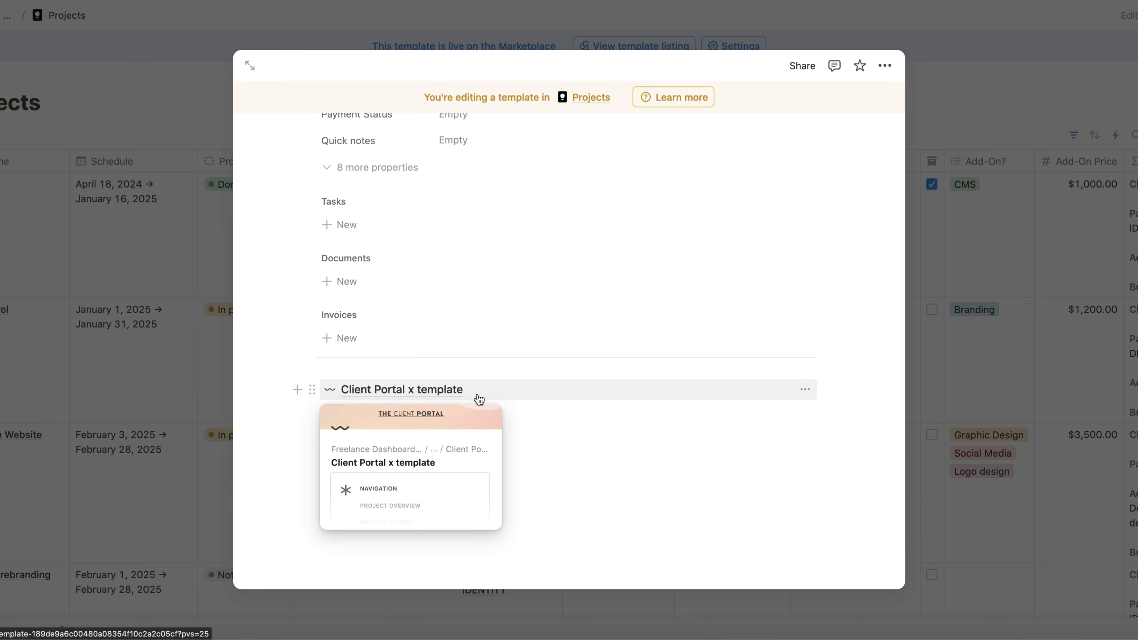
click(314, 391)
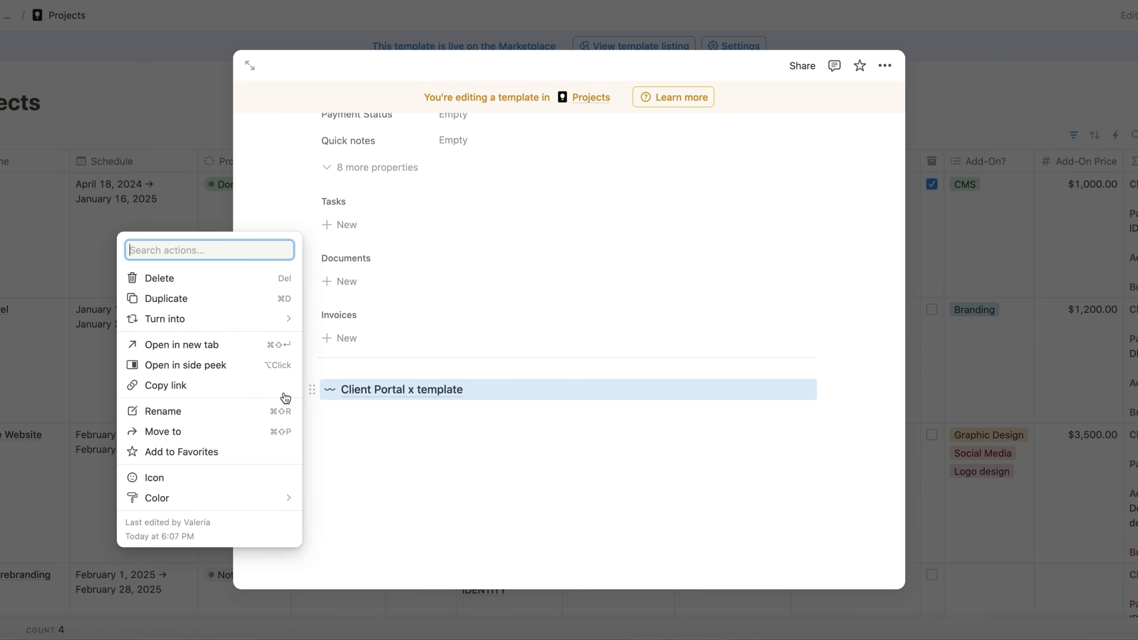
mouse_move(183, 321)
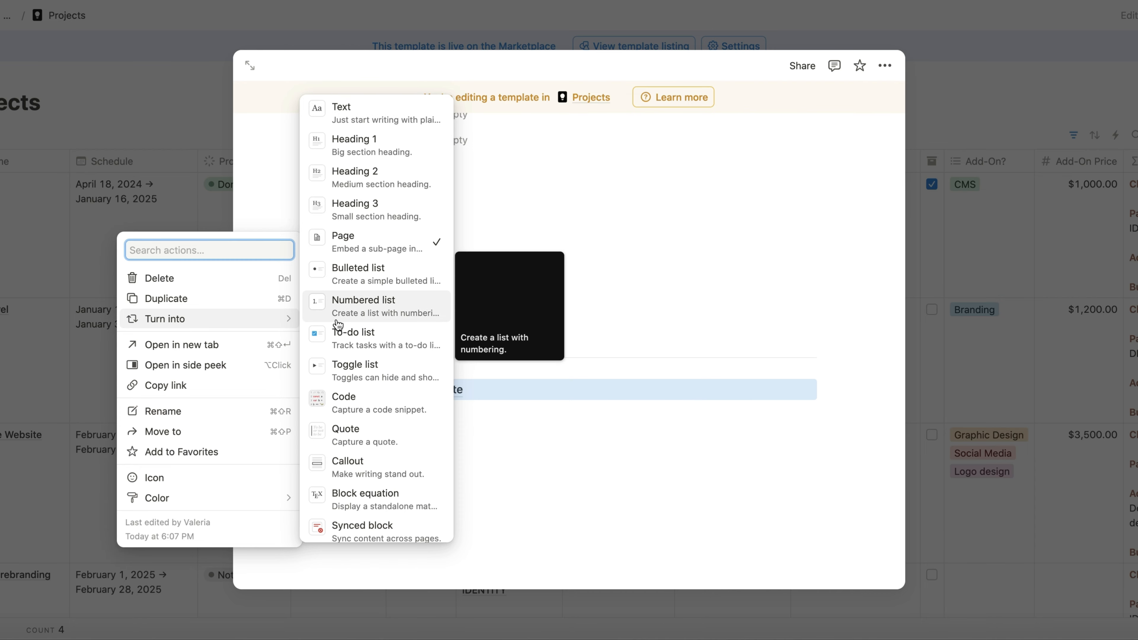
click(362, 120)
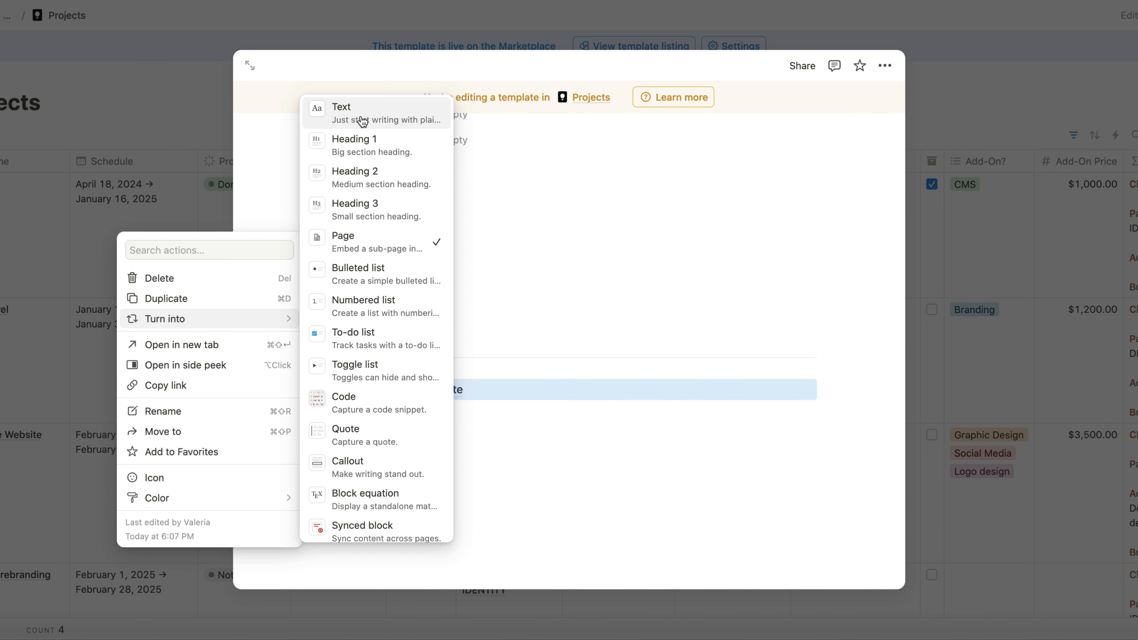
Look through the portal content in the Client Portal template down to the project overview and close the template
scroll(551, 421, down, 15)
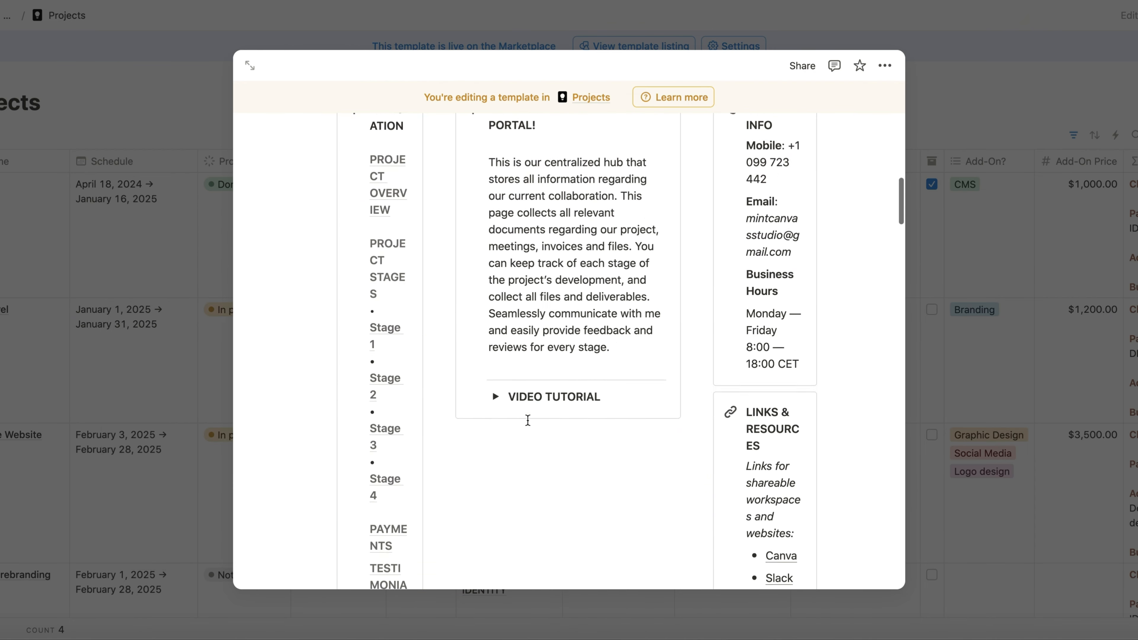
scroll(403, 234, down, 20)
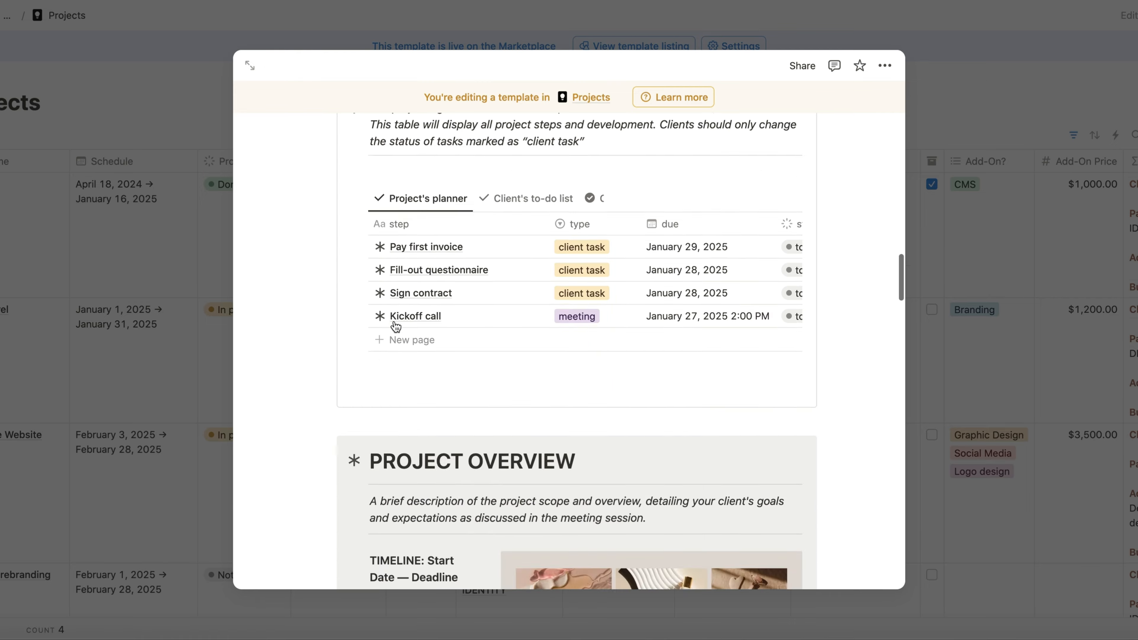
scroll(382, 334, up, 20)
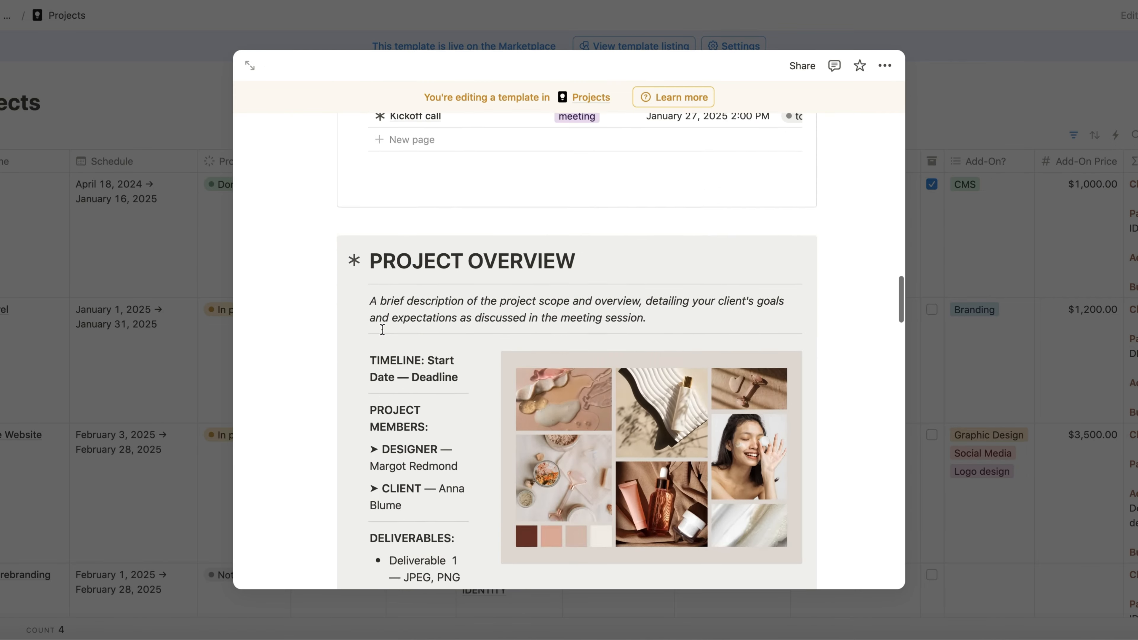
click(171, 110)
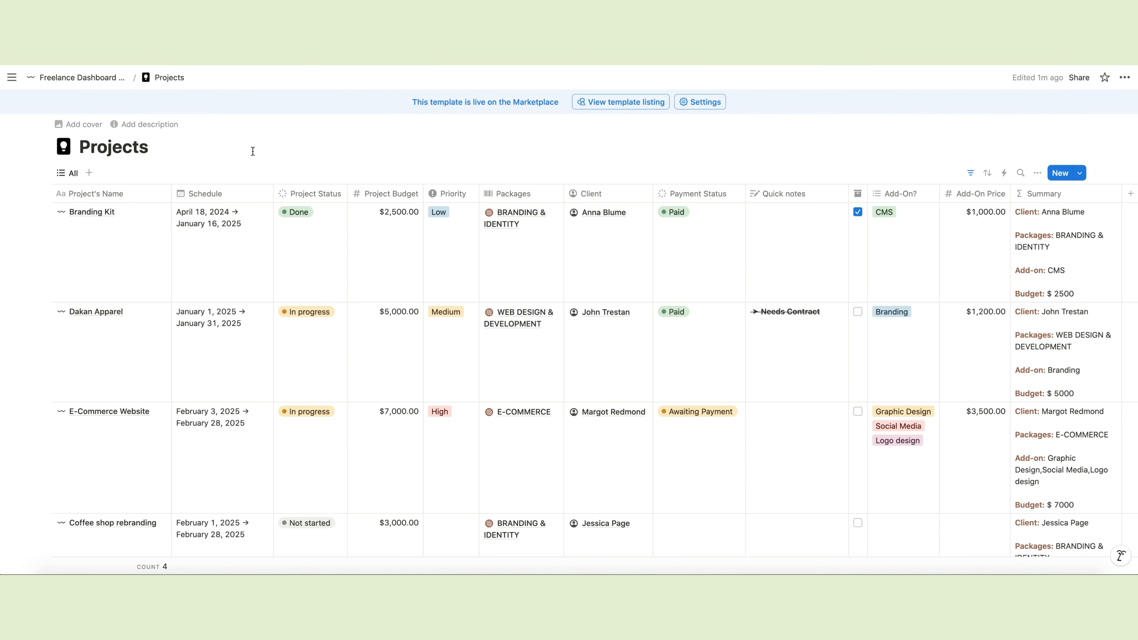
Check the template list of the Projects database, add a new project to the table and open it
click(1080, 179)
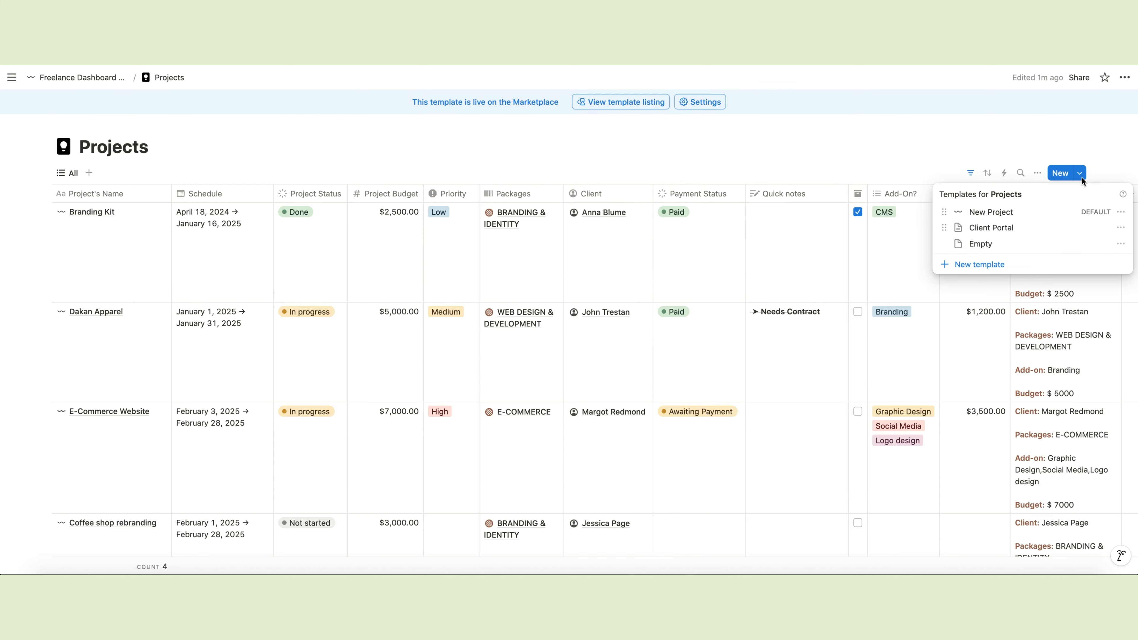
key(Escape)
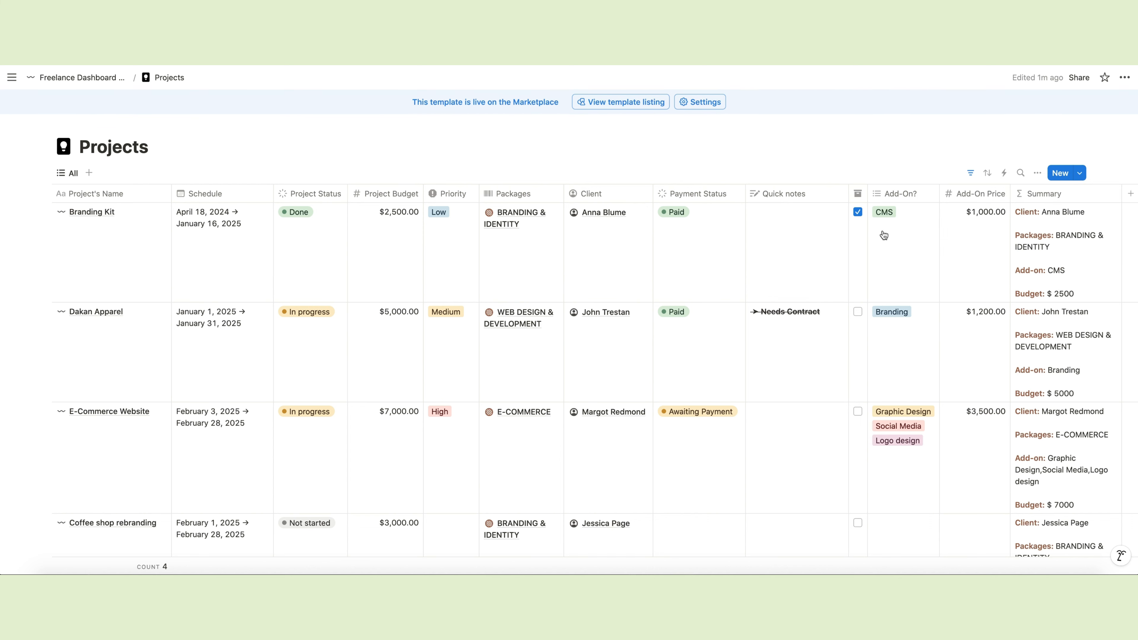
scroll(537, 358, down, 4)
click(88, 448)
click(150, 447)
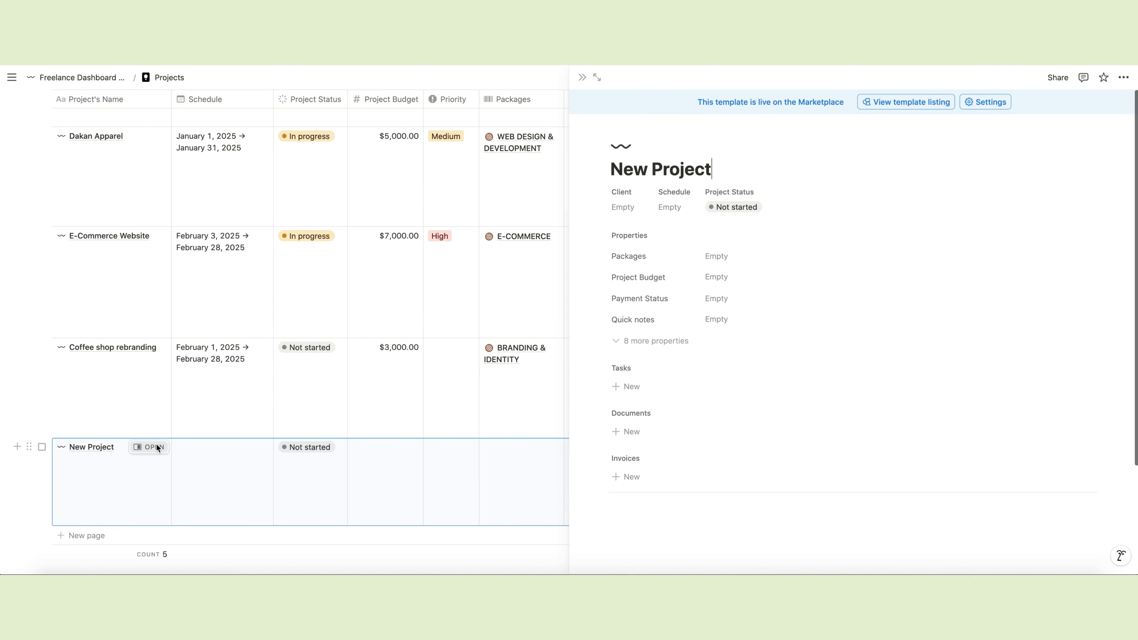
Apply the Client Portal template to the new project and check the inserted content
scroll(635, 419, down, 3)
click(657, 464)
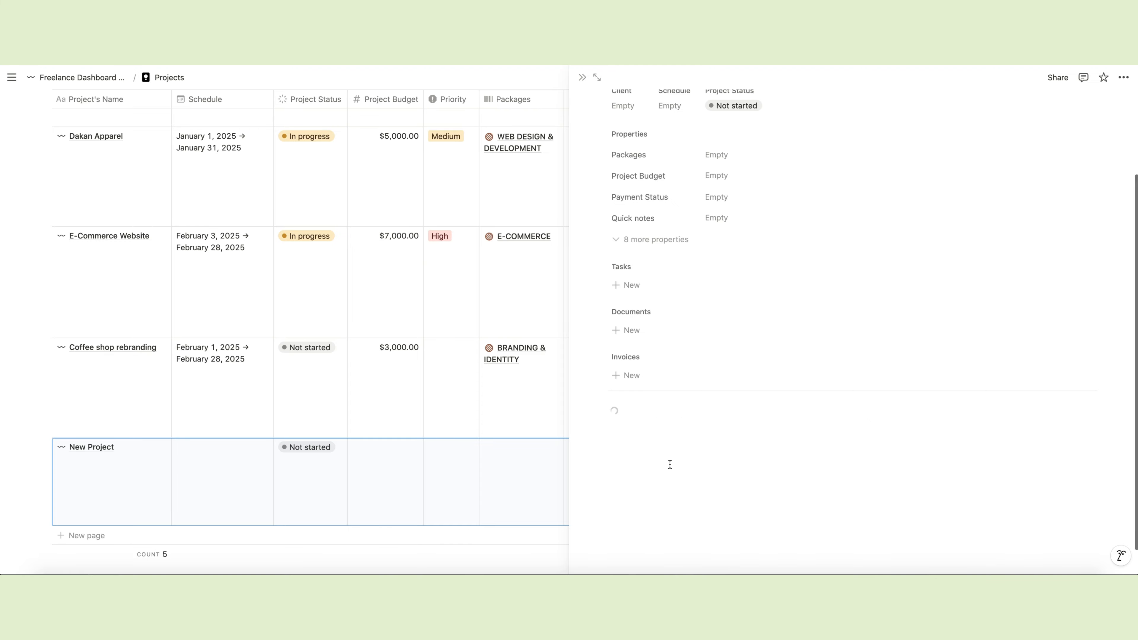
scroll(804, 428, down, 10)
scroll(805, 428, up, 10)
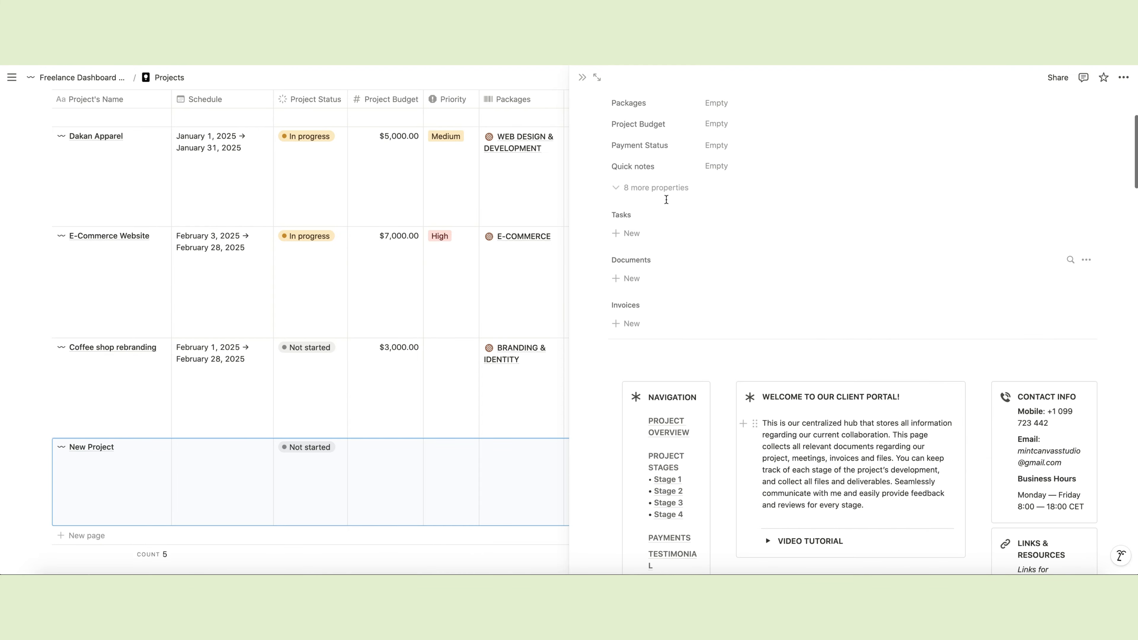
Open the New Project page in full view and look through its portal sections to the project stages
click(596, 77)
scroll(598, 306, down, 6)
scroll(448, 296, down, 10)
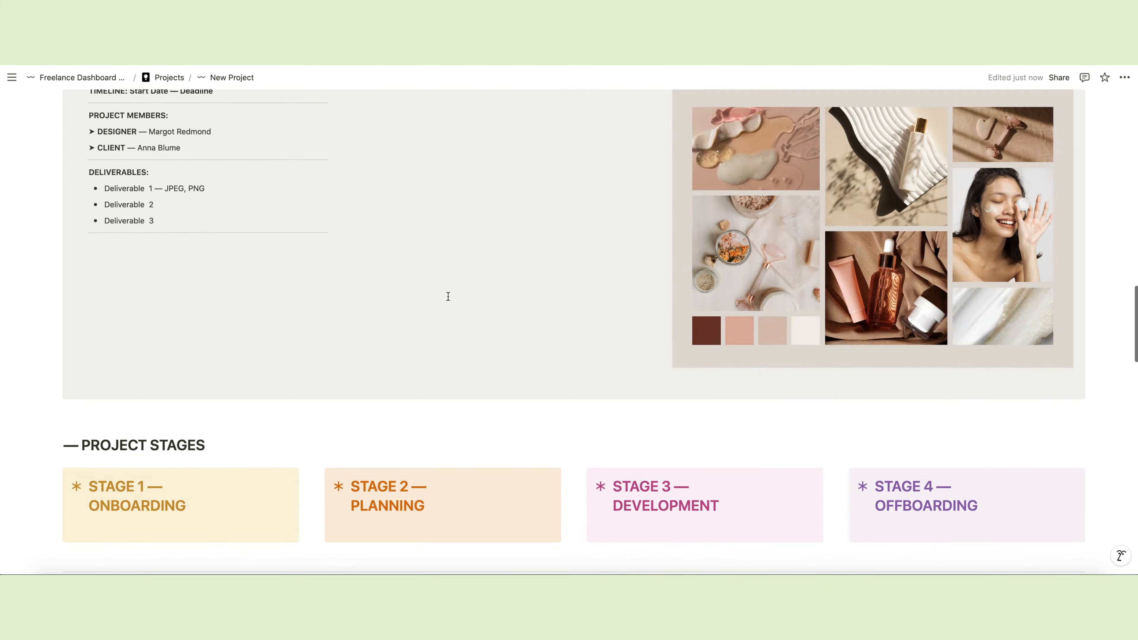
scroll(448, 297, up, 15)
scroll(448, 297, down, 2)
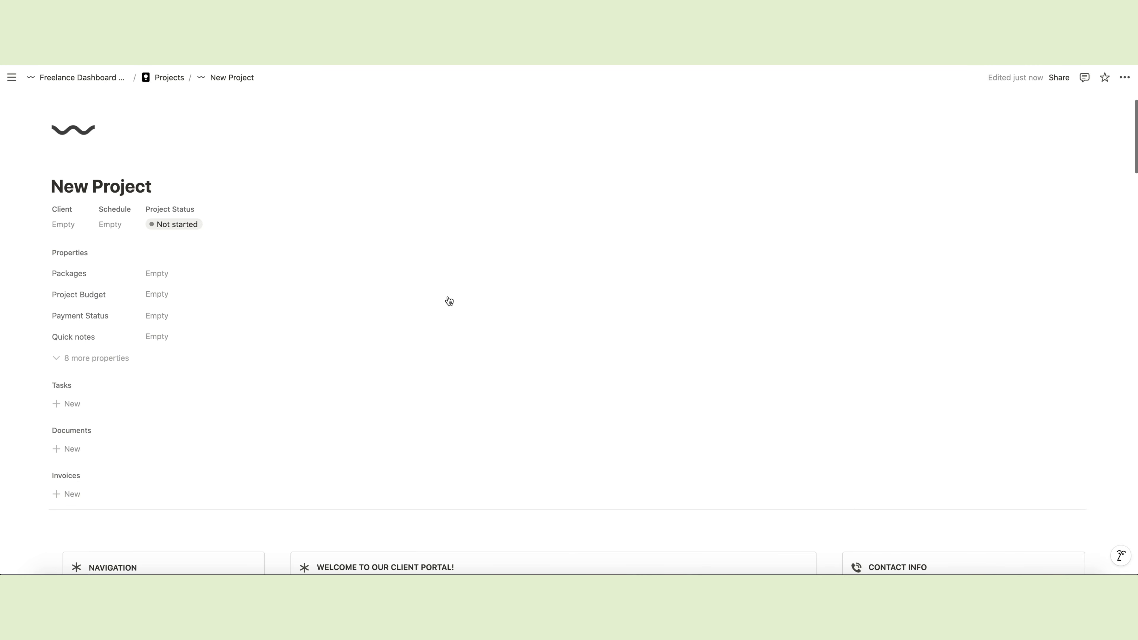
Open the New Project page's sharing settings, show the email or group invitation form, and close it
click(1056, 80)
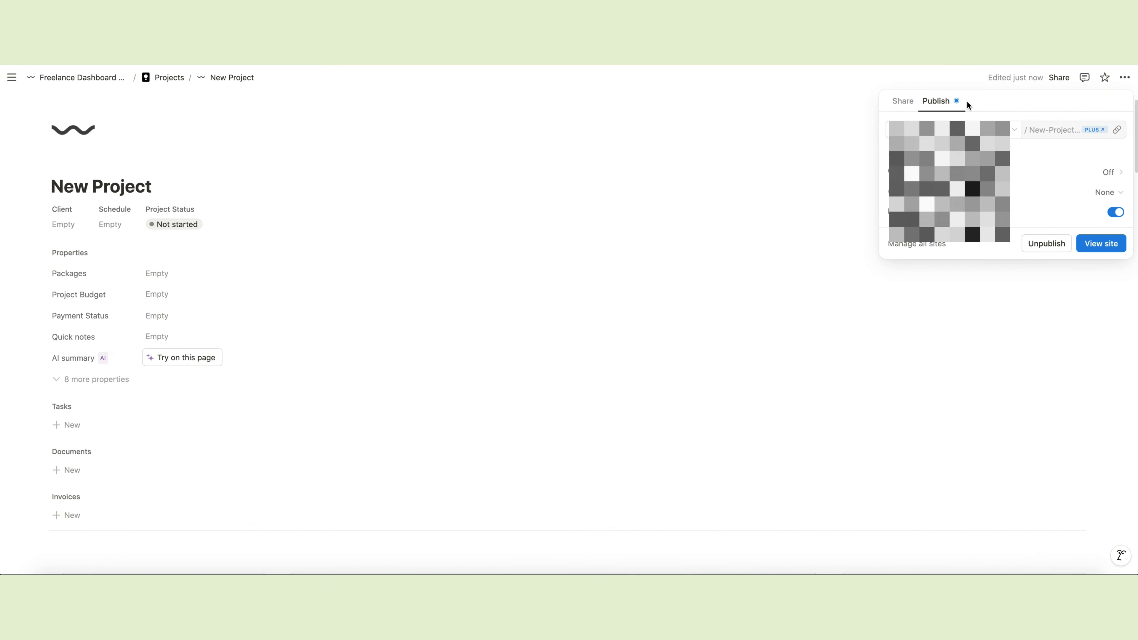
click(901, 100)
click(897, 130)
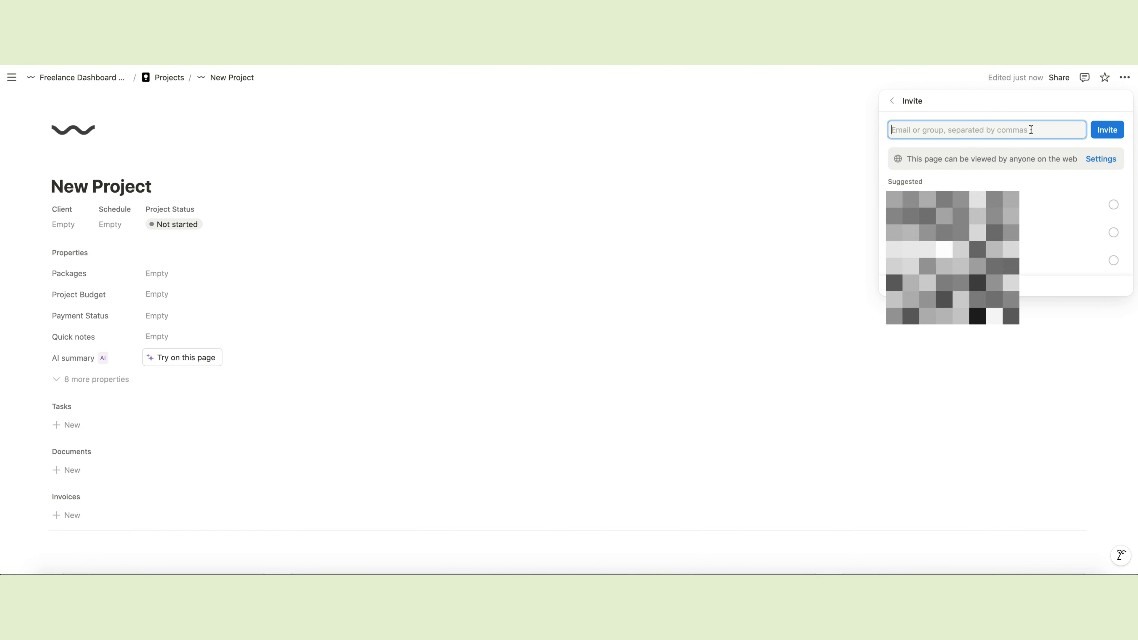
click(955, 80)
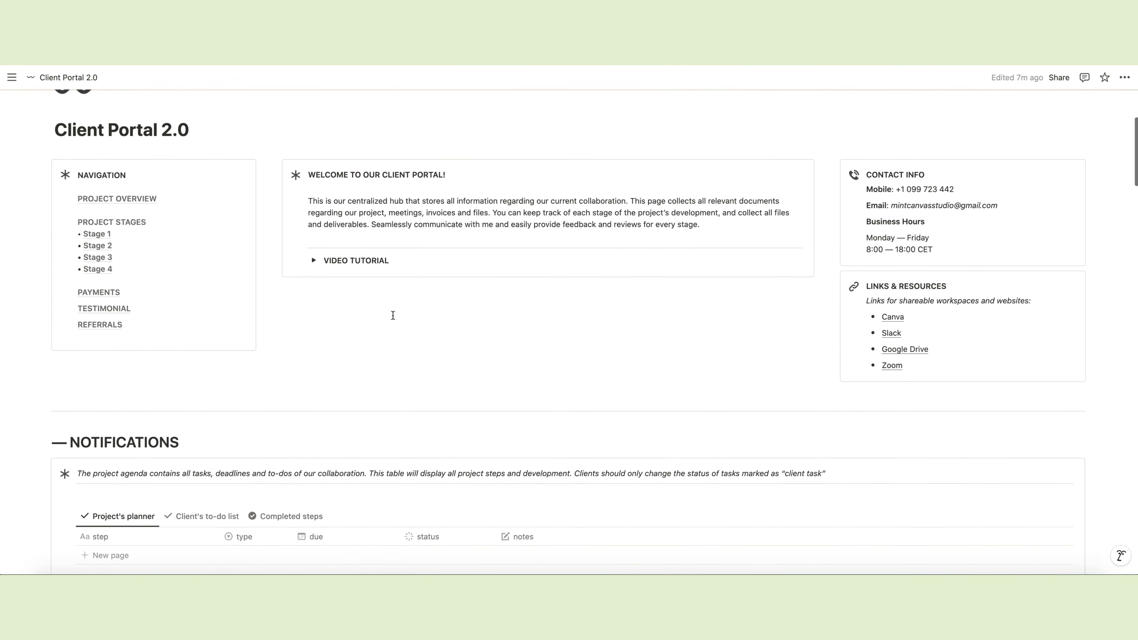
Look through the Client Portal 2.0 page from notifications to the footer and return to its beginning
scroll(393, 315, down, 8)
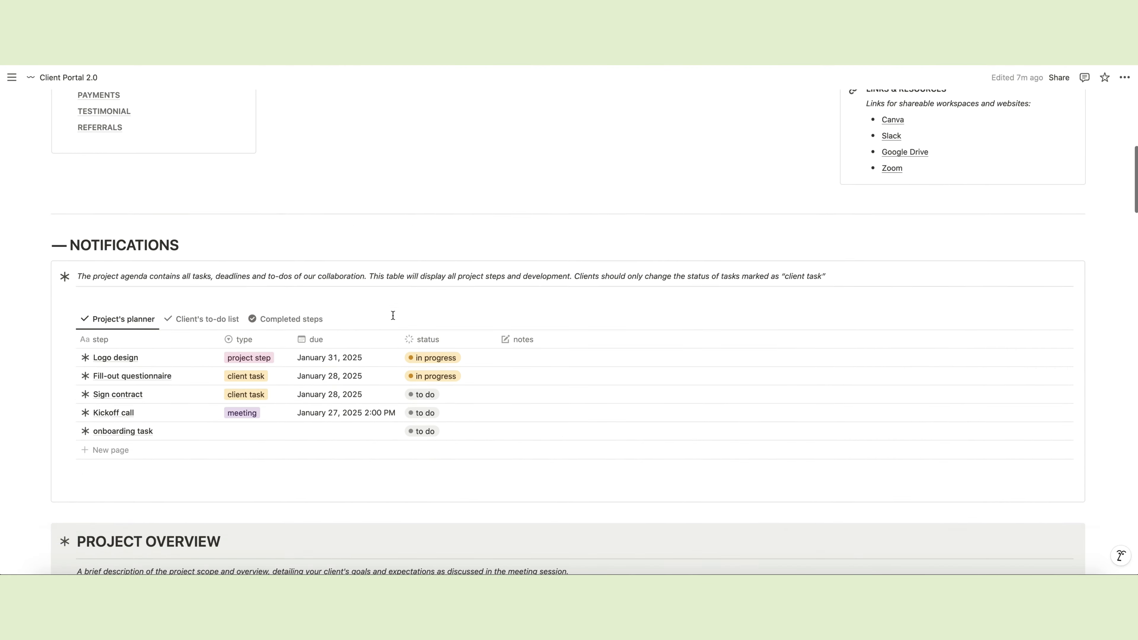
scroll(393, 315, down, 15)
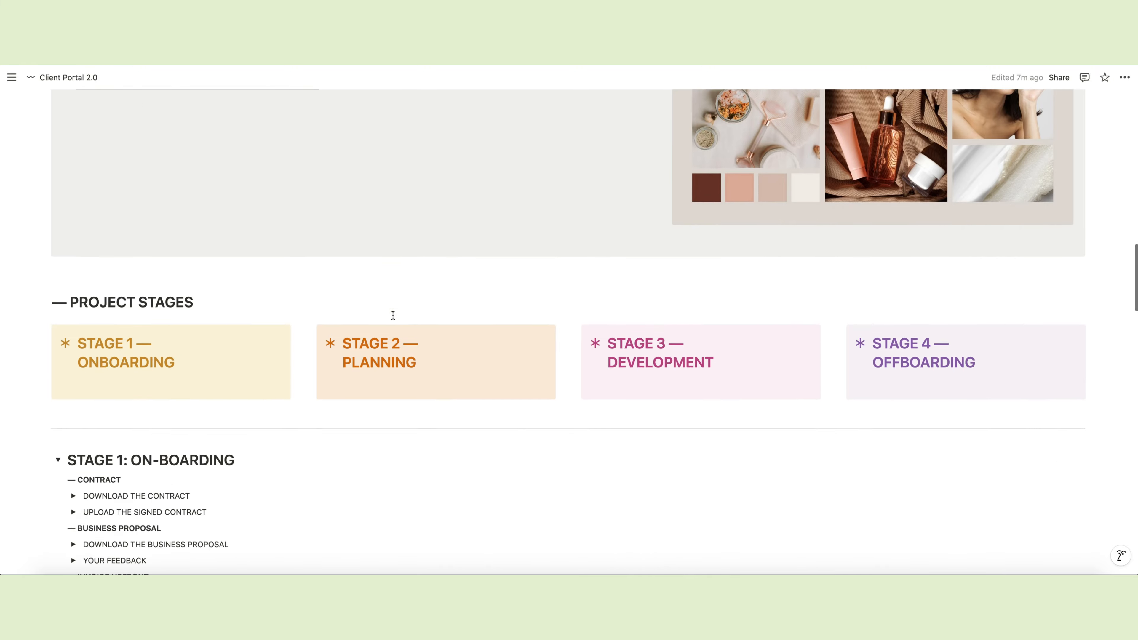
scroll(393, 315, down, 15)
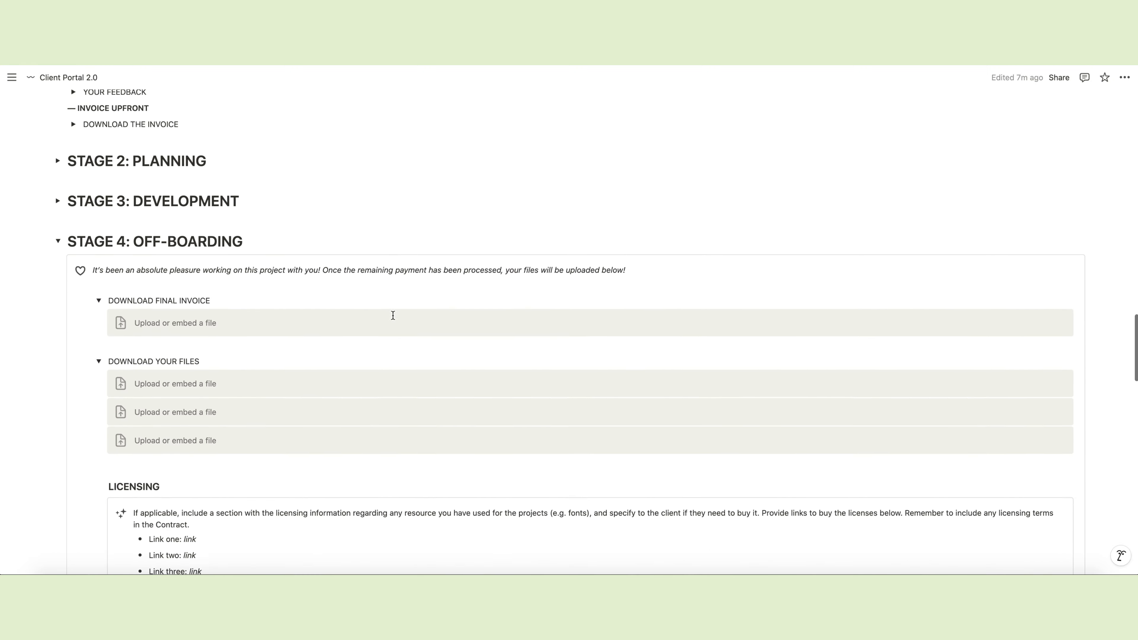
scroll(393, 315, down, 15)
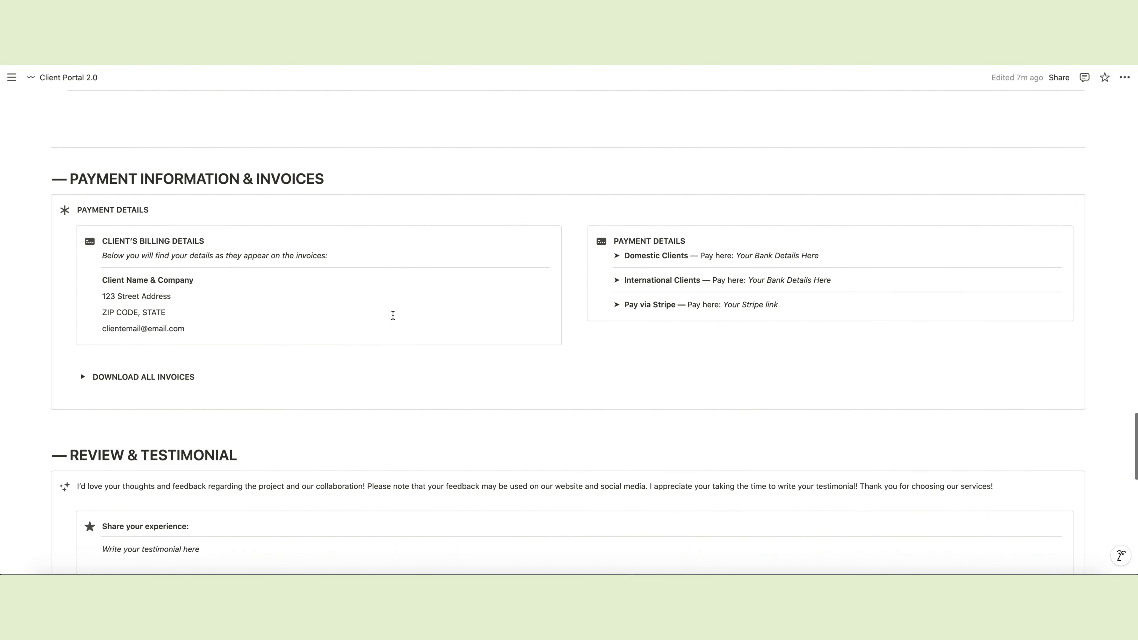
scroll(393, 315, down, 15)
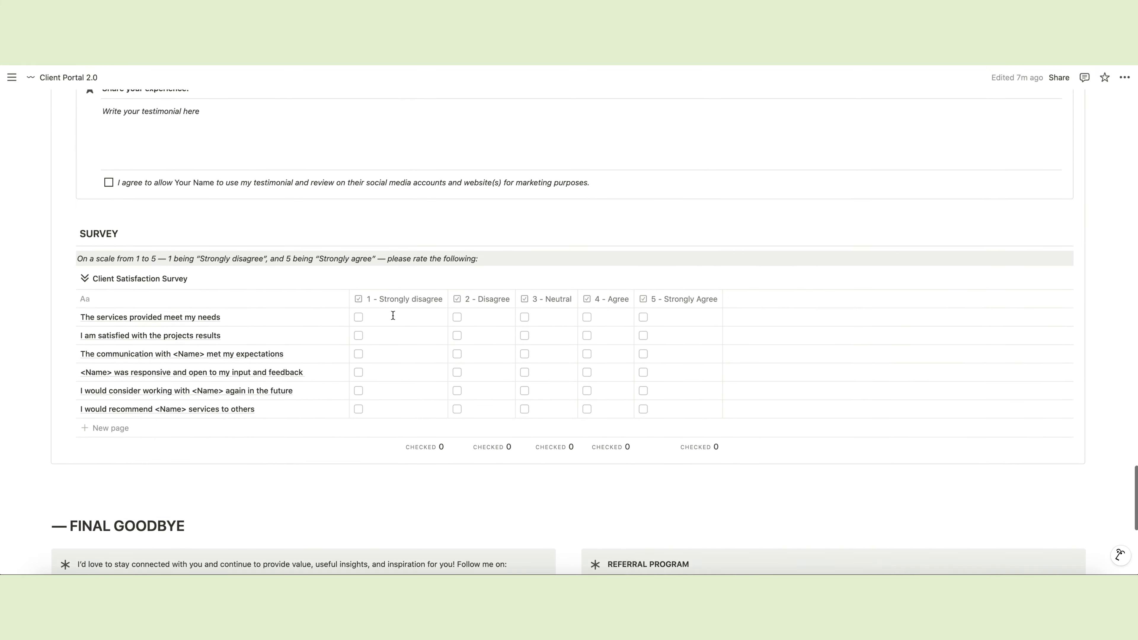
scroll(394, 319, down, 5)
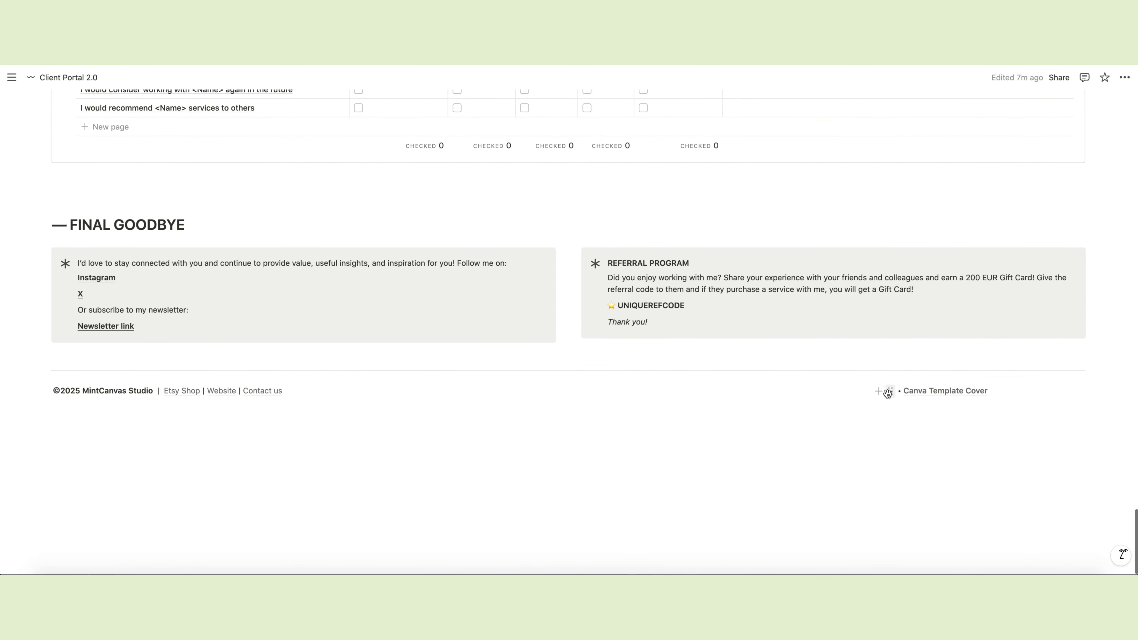
drag(1135, 522, 1132, 132)
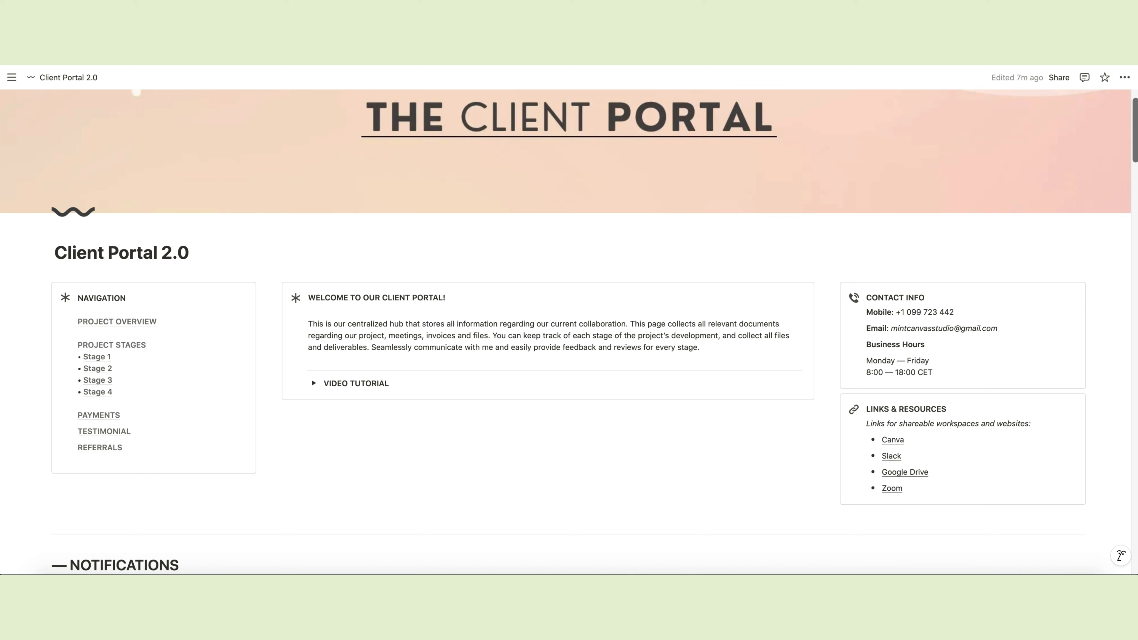